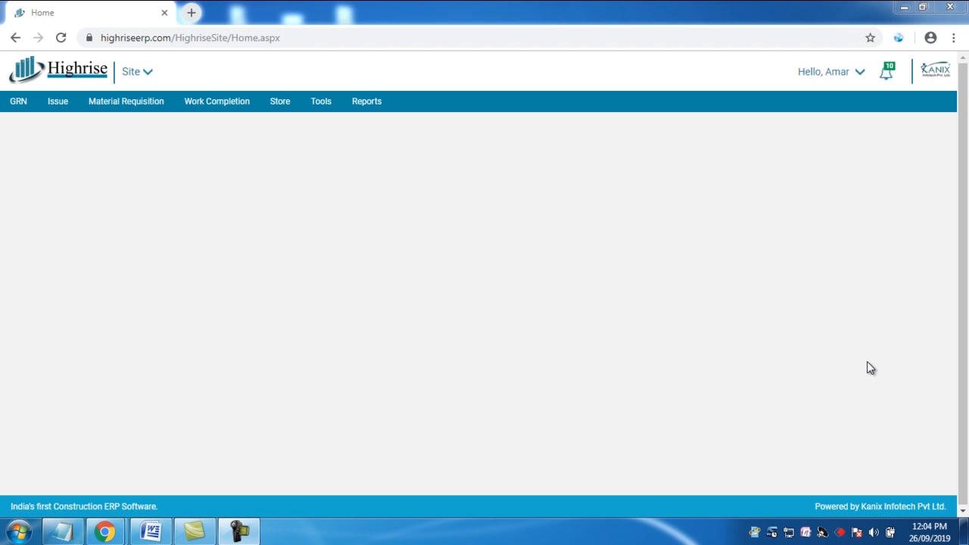
Step: Check the build number in the account menu of the Site and Purchase modules, returning to the Site module
{"action": "left_click", "coordinate": [859, 71]}
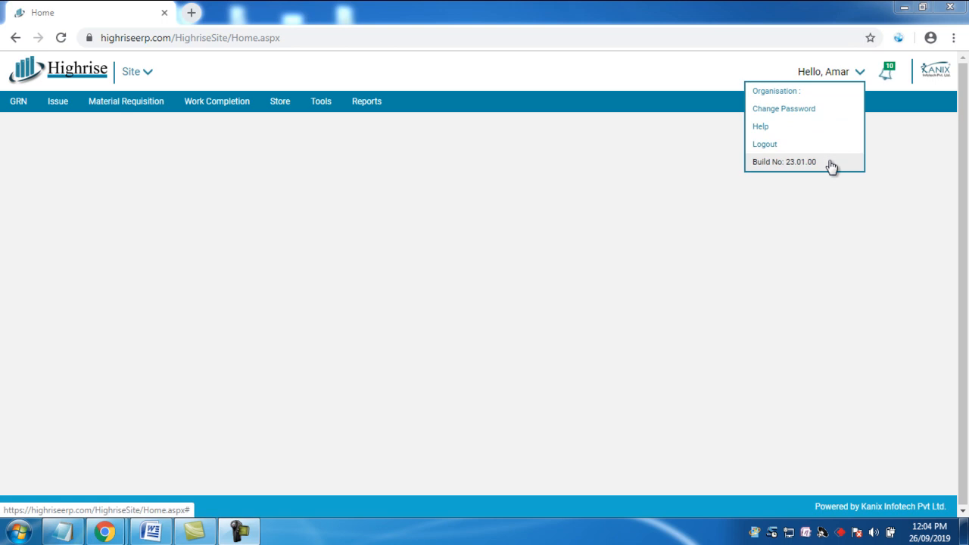
{"action": "left_click", "coordinate": [134, 71]}
{"action": "left_click", "coordinate": [155, 129]}
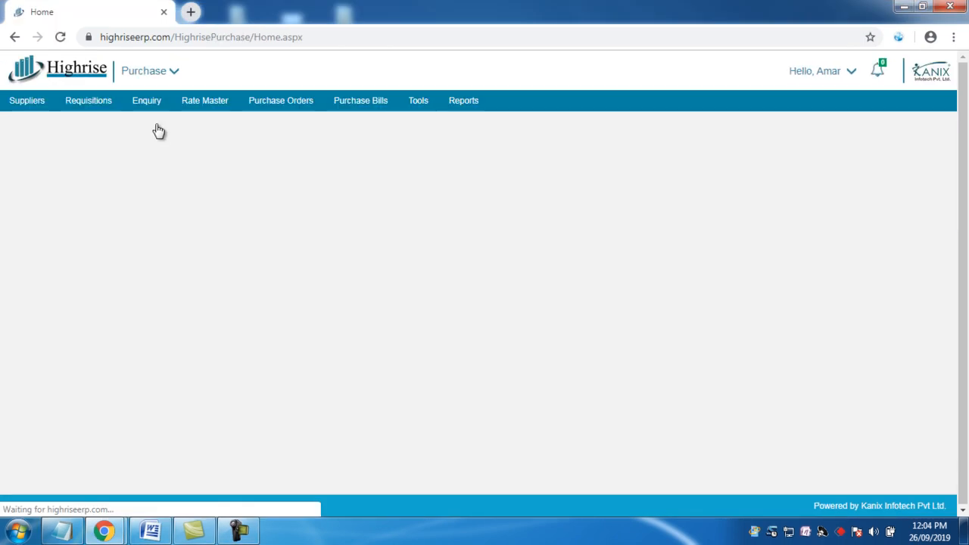
{"action": "left_click", "coordinate": [811, 72]}
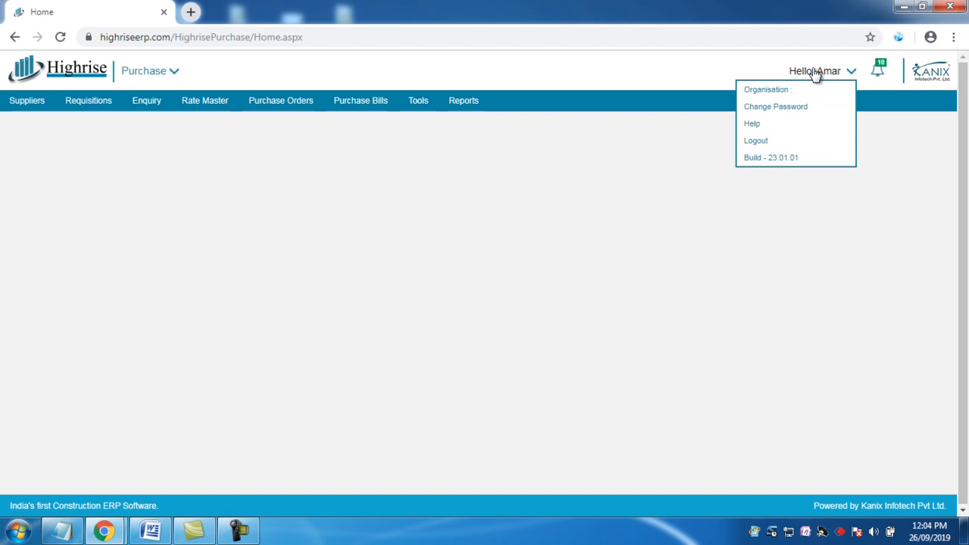
{"action": "left_click", "coordinate": [152, 72]}
{"action": "left_click", "coordinate": [353, 131]}
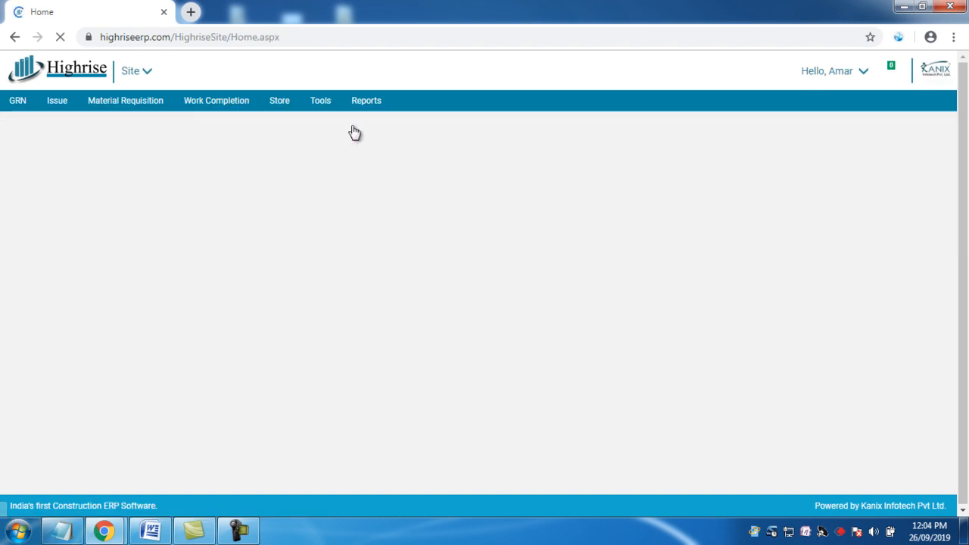
Step: Open the Material Requisition page in the Site module and review the list of available modules
{"action": "left_click", "coordinate": [160, 102]}
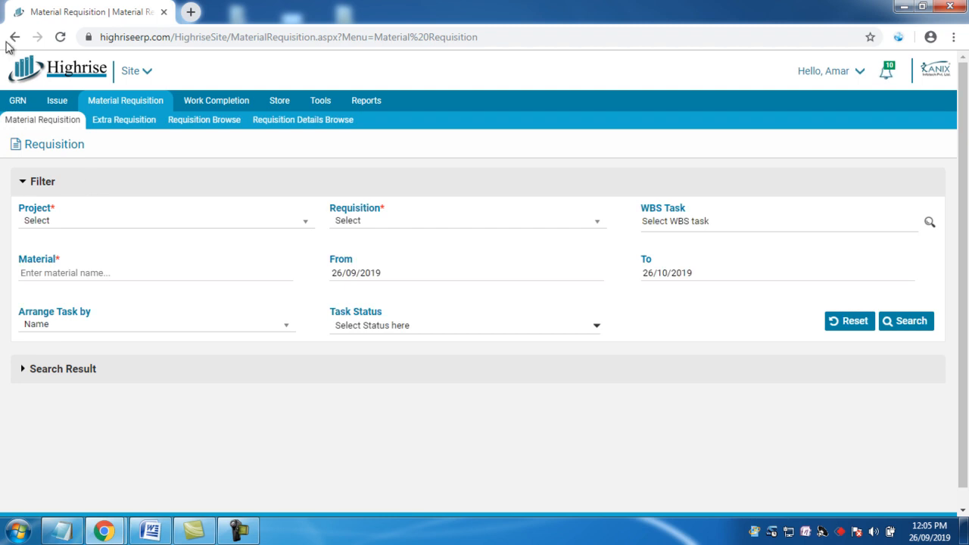
{"action": "left_click", "coordinate": [130, 72]}
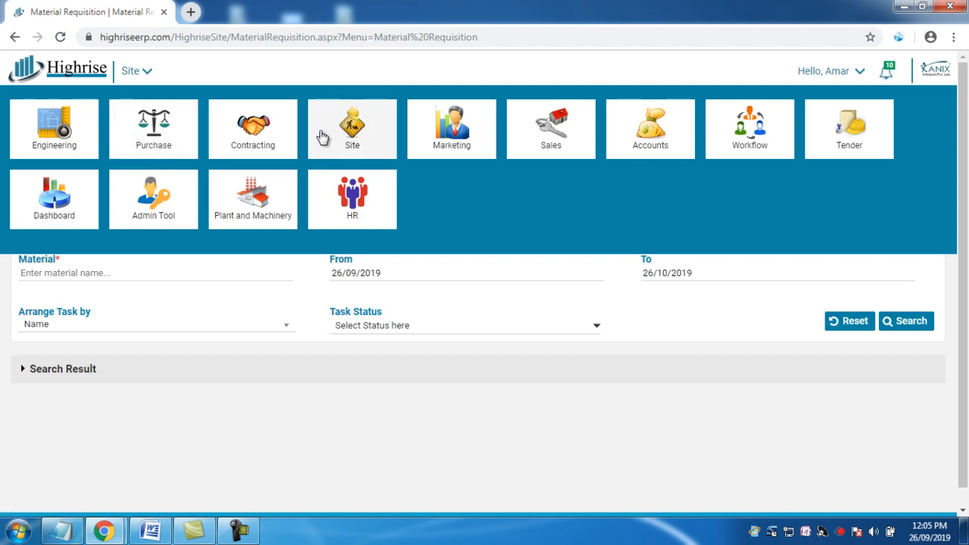
{"action": "left_click", "coordinate": [361, 155]}
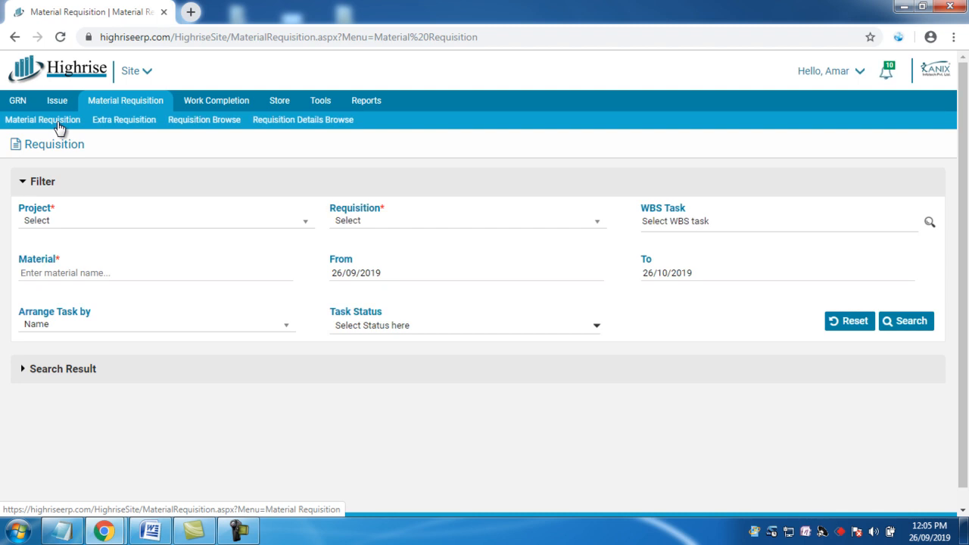
Step: Switch to the Purchase module and view its Enquiry, Rate Master and Purchase Orders pages
{"action": "left_click", "coordinate": [130, 71]}
{"action": "left_click", "coordinate": [161, 125]}
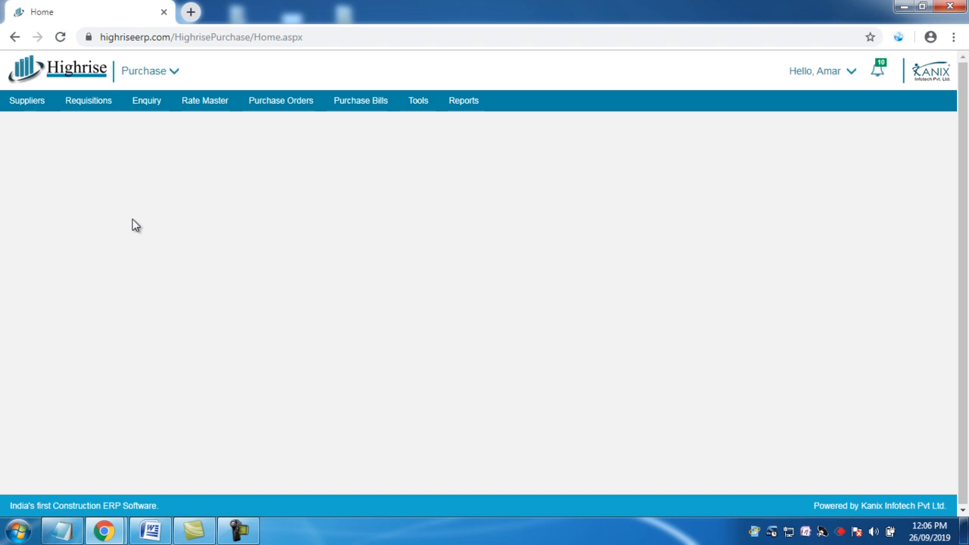
{"action": "left_click", "coordinate": [157, 112]}
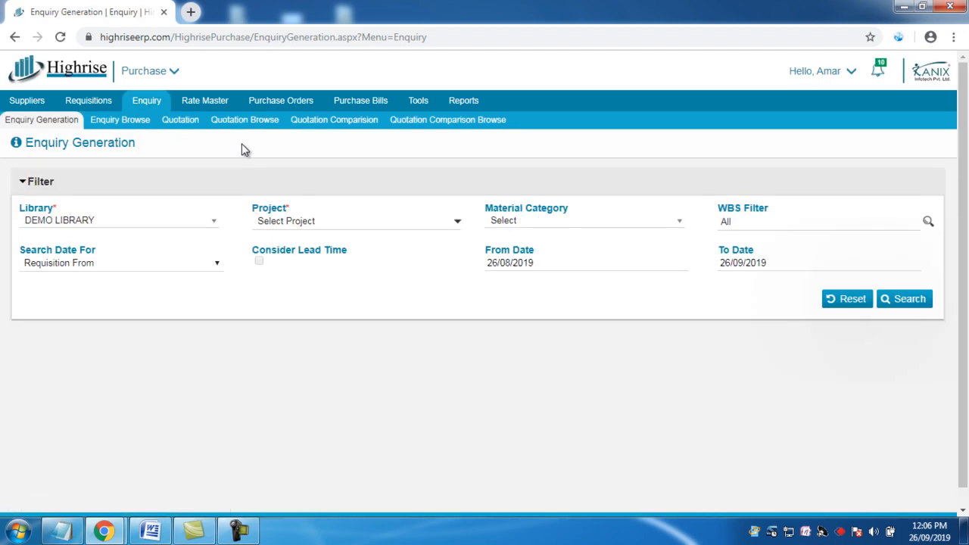
{"action": "left_click", "coordinate": [218, 109]}
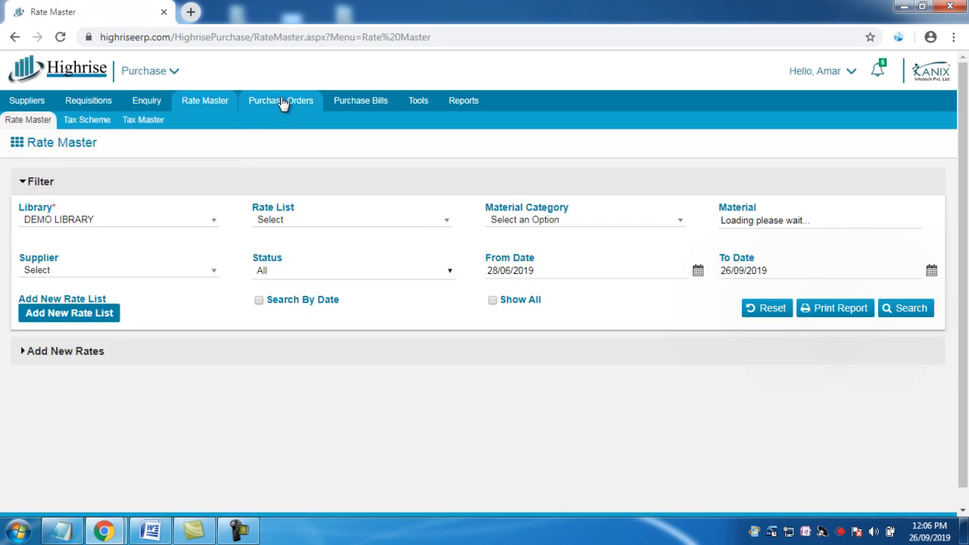
{"action": "left_click", "coordinate": [280, 101]}
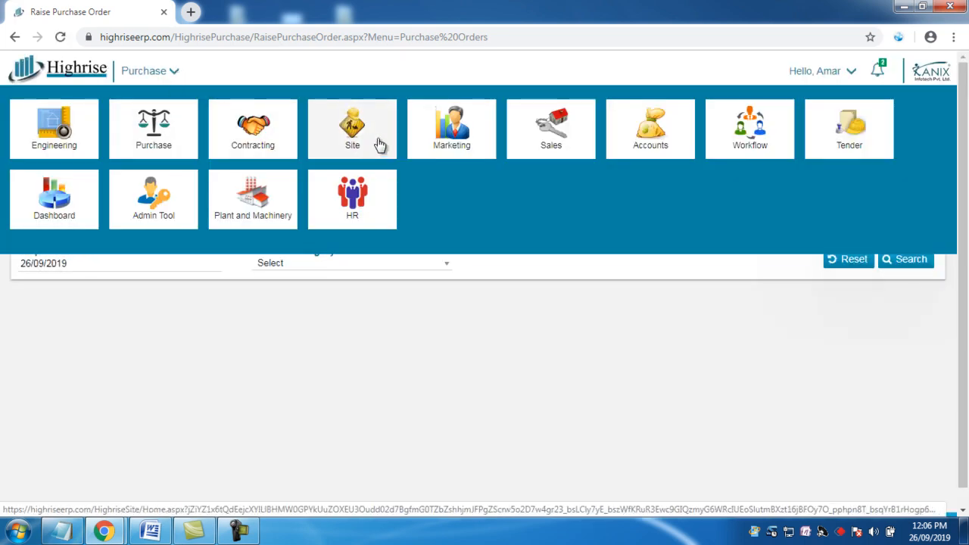
Step: View the GRN page in the Site module and return to the Purchase module
{"action": "left_click", "coordinate": [344, 125]}
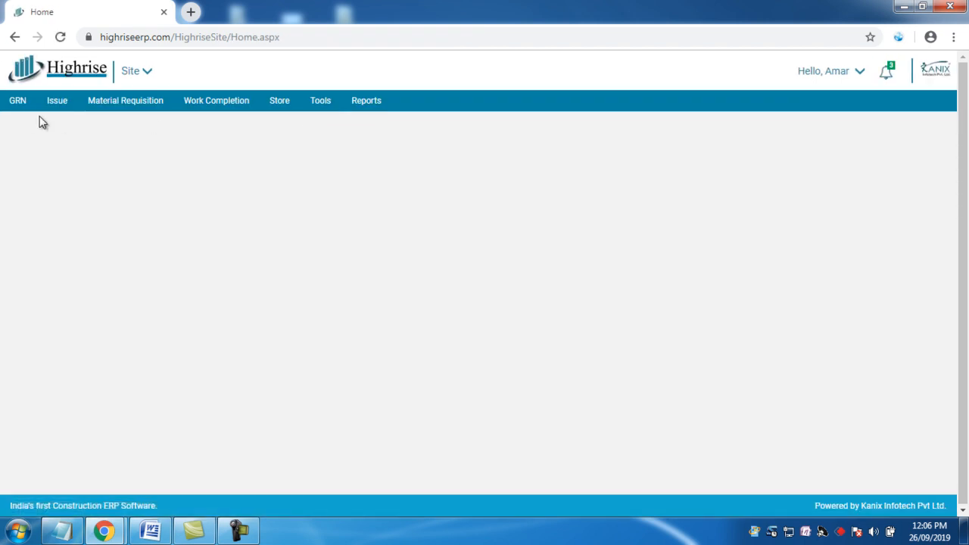
{"action": "left_click", "coordinate": [26, 108]}
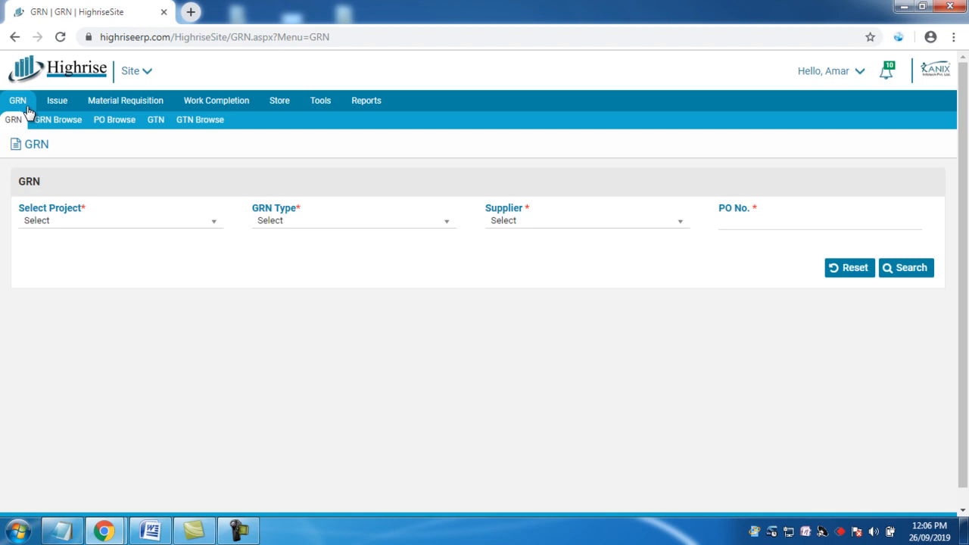
{"action": "left_click", "coordinate": [133, 73]}
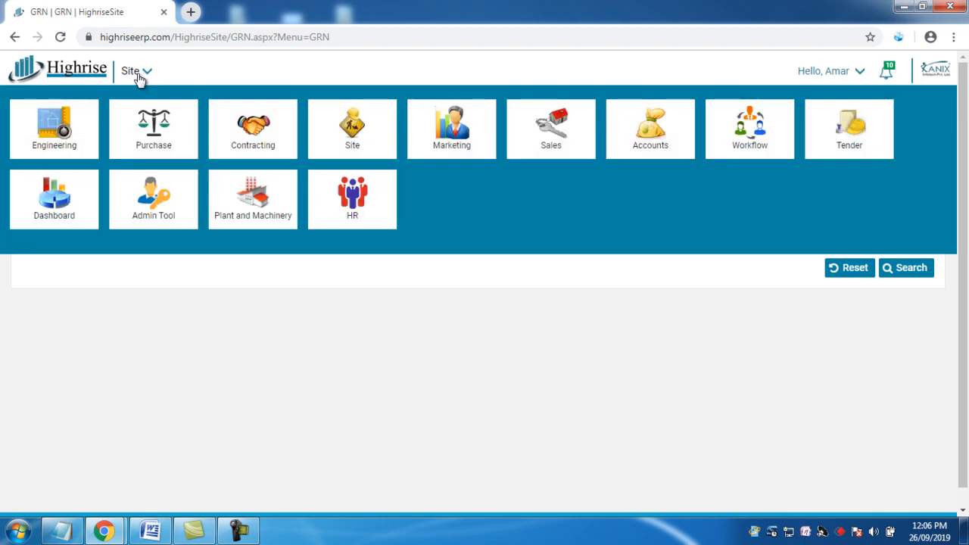
{"action": "left_click", "coordinate": [154, 132]}
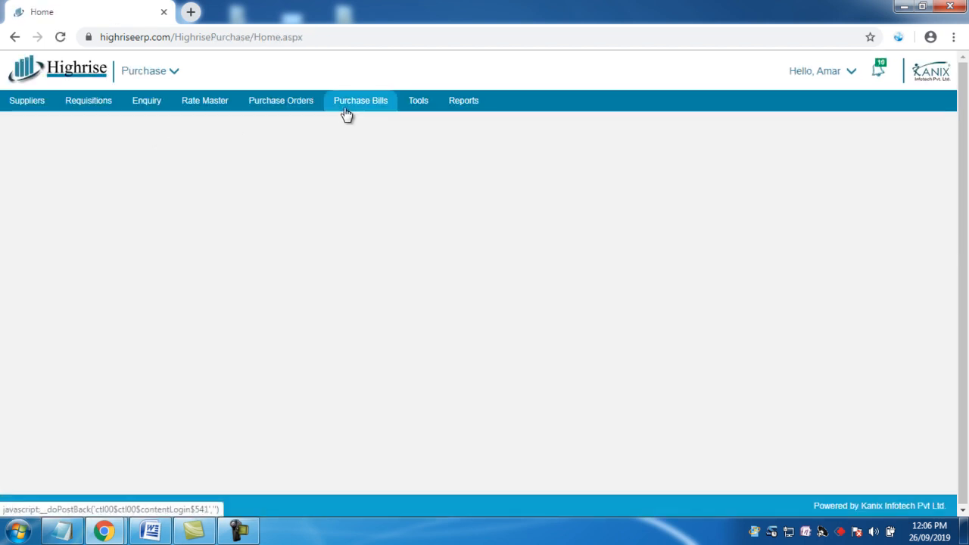
Step: Switch back to the Site module and view its Issue Material page
{"action": "left_click", "coordinate": [170, 73]}
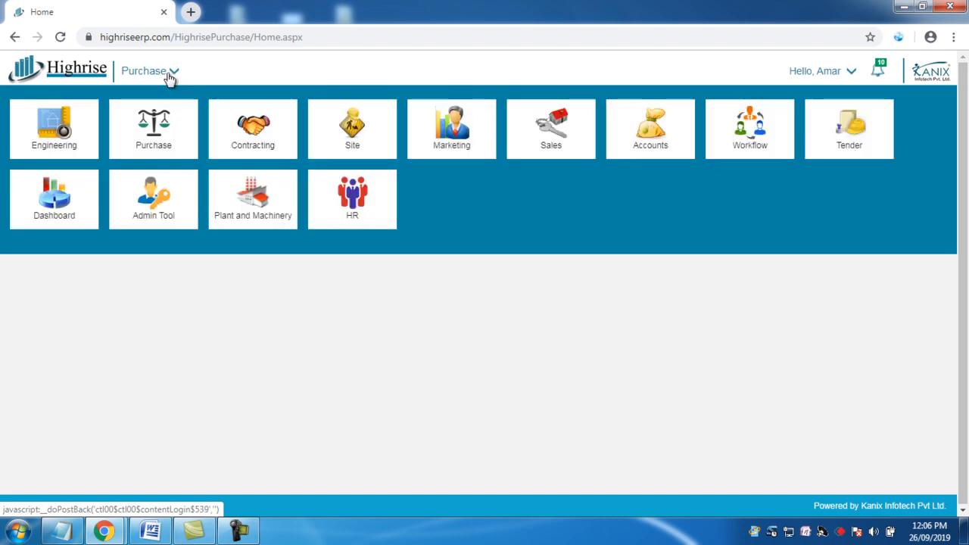
{"action": "left_click", "coordinate": [354, 130]}
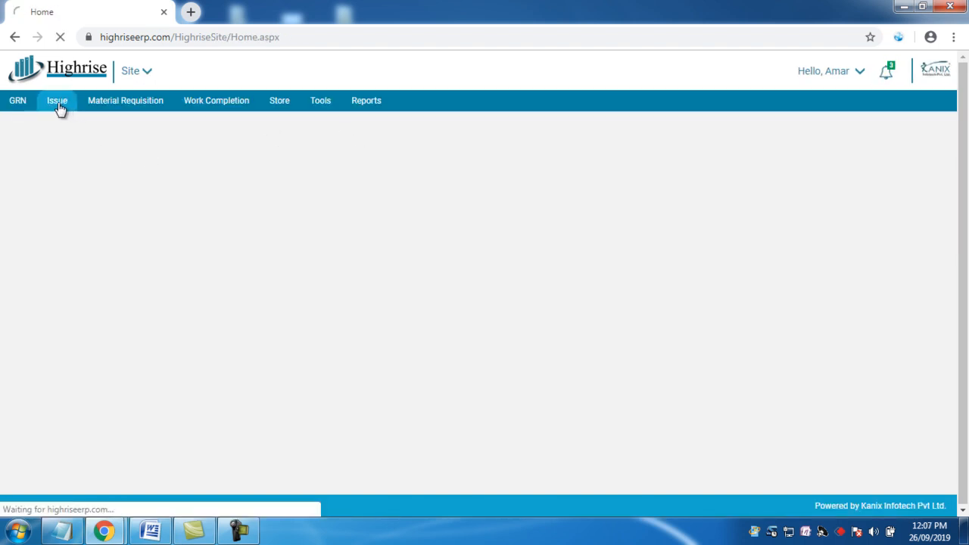
{"action": "left_click", "coordinate": [60, 109]}
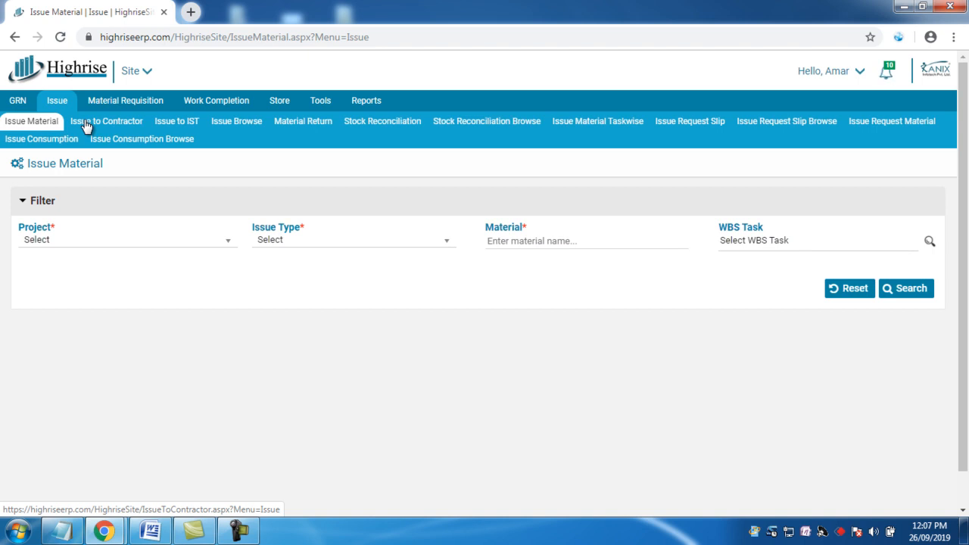
Step: On the Material Requisition page, filter for project NOVOTEL HOTEL with requisition type Material Wise Requisition
{"action": "left_click", "coordinate": [144, 105]}
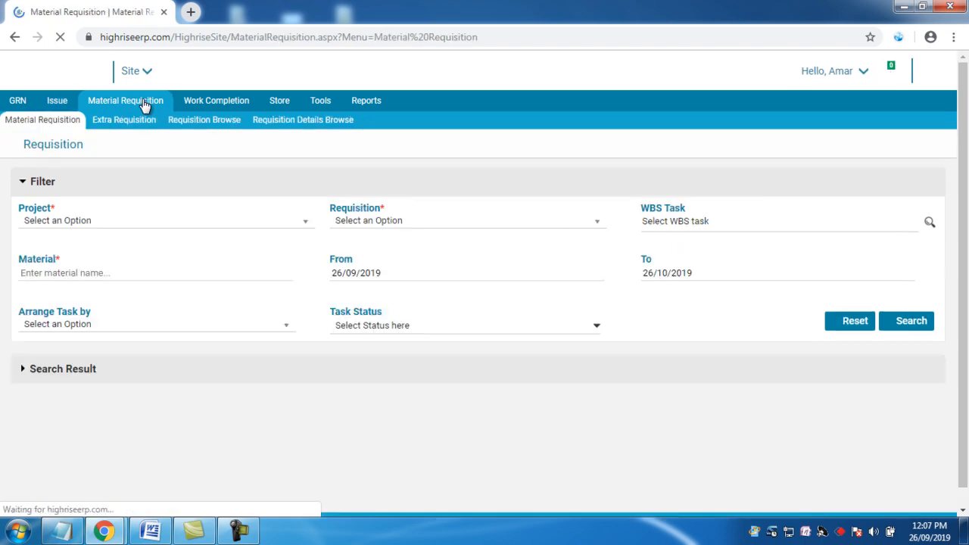
{"action": "left_click", "coordinate": [135, 221]}
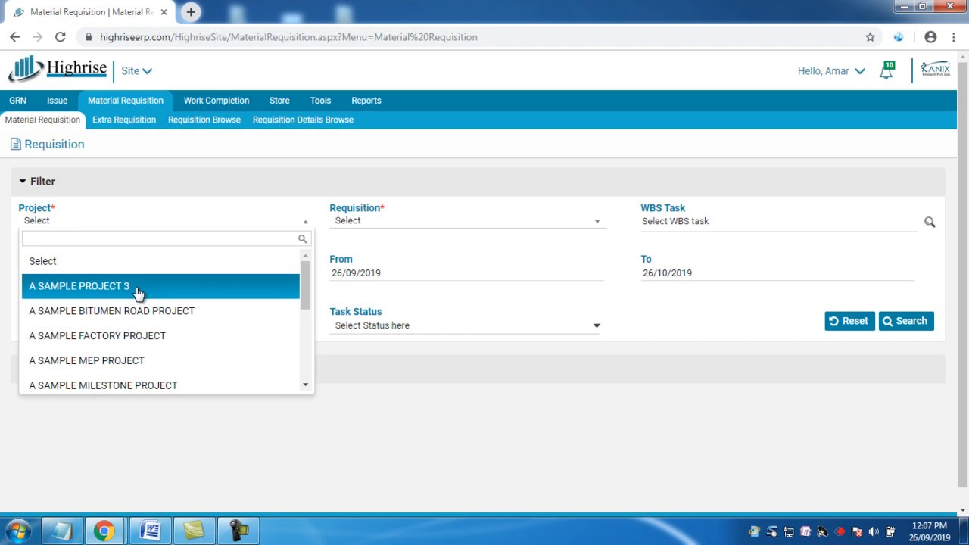
{"action": "left_click", "coordinate": [250, 528]}
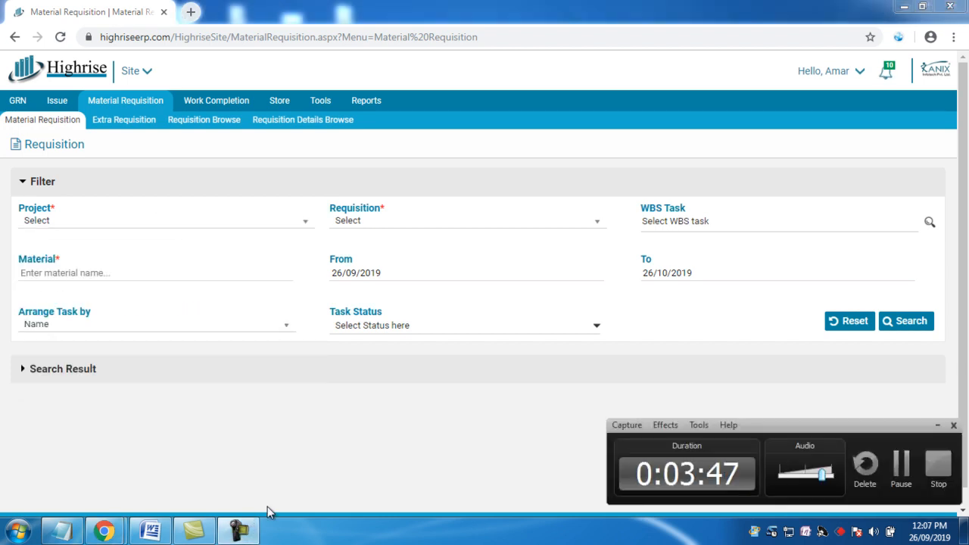
{"action": "left_click", "coordinate": [901, 463]}
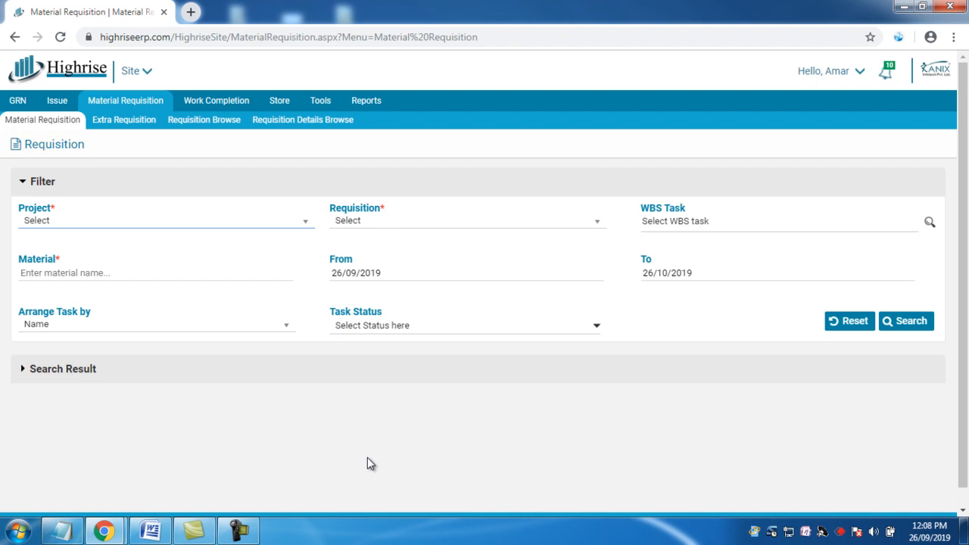
{"action": "left_click", "coordinate": [130, 224]}
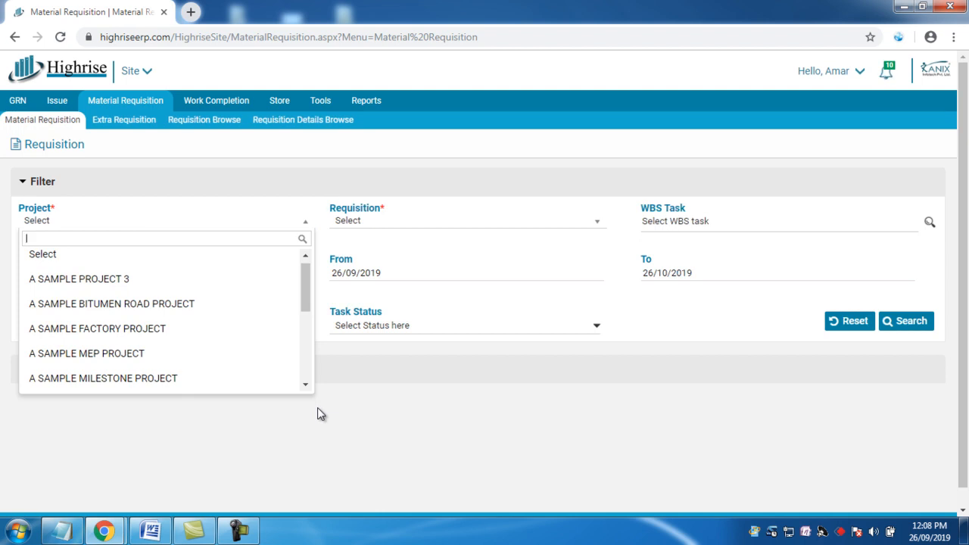
{"action": "type", "text": "nov"}
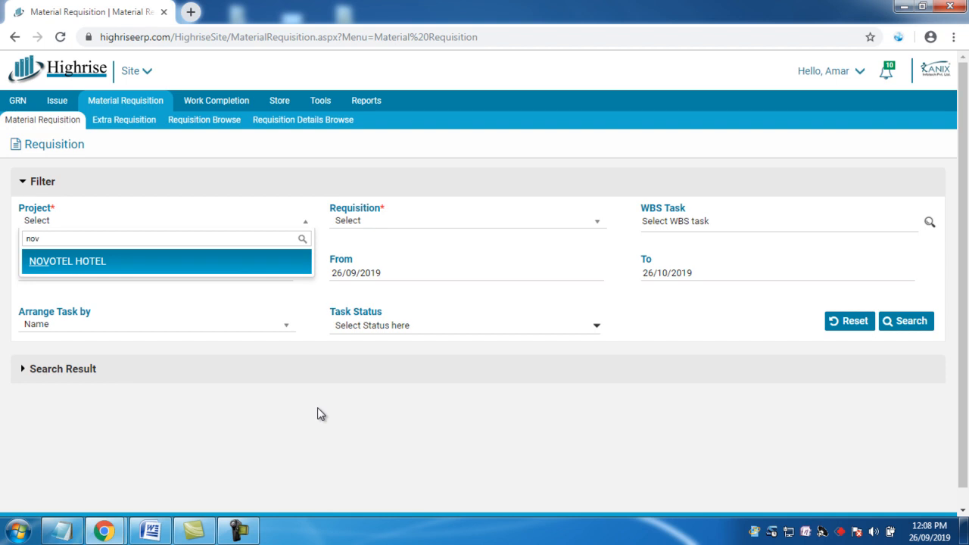
{"action": "key", "text": "Return"}
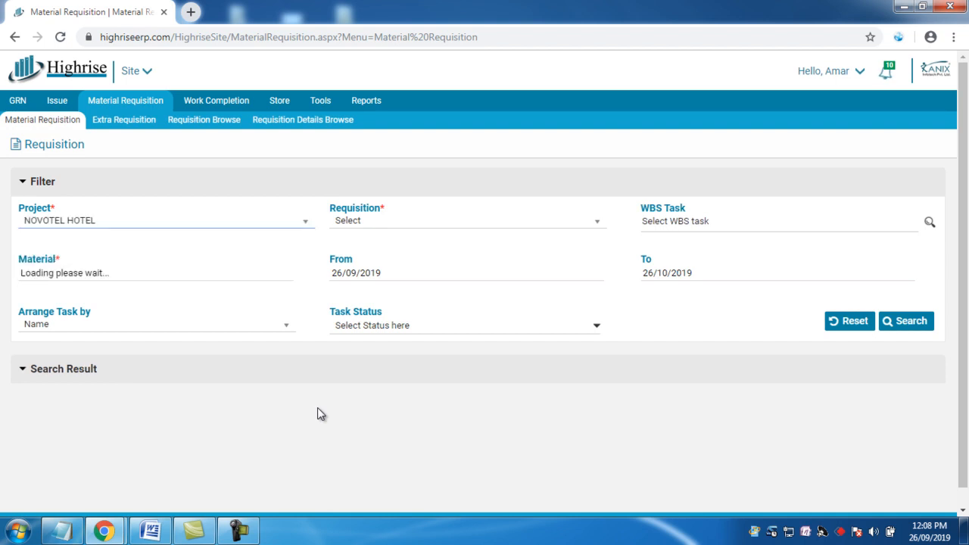
{"action": "left_click", "coordinate": [373, 224]}
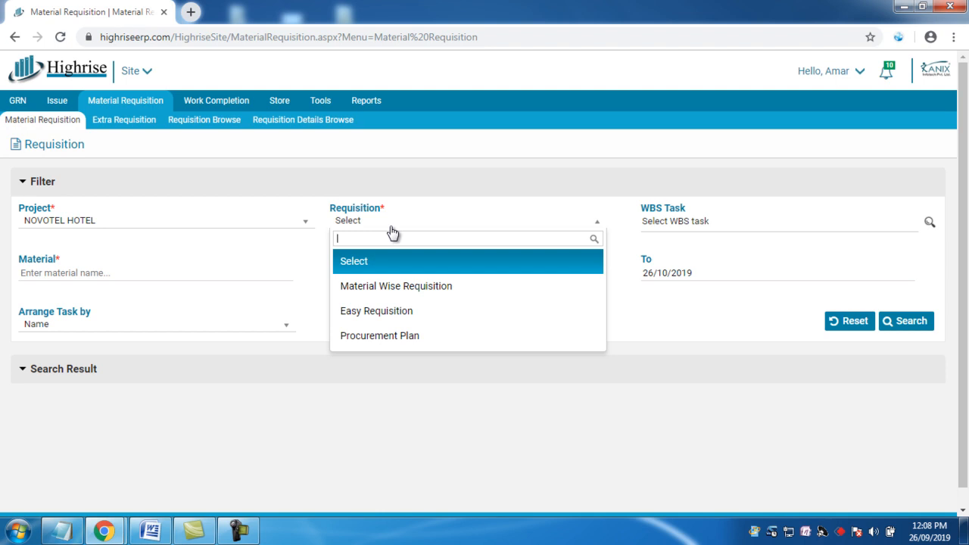
{"action": "left_click", "coordinate": [418, 287]}
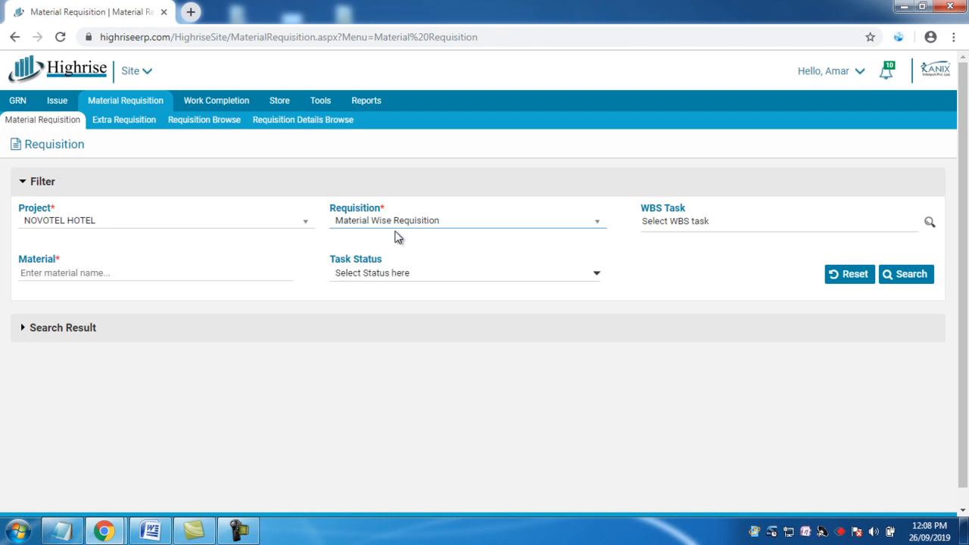
{"action": "left_click", "coordinate": [65, 275]}
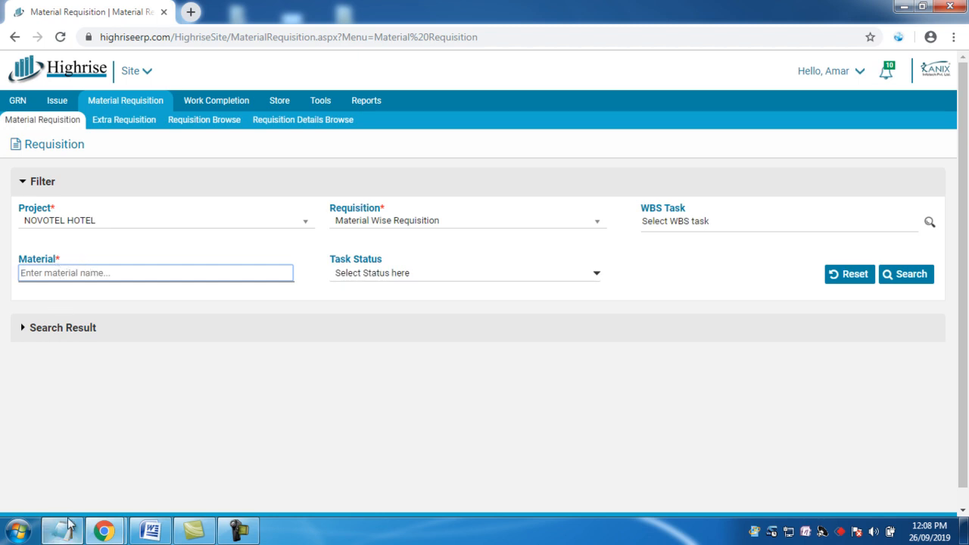
{"action": "left_click", "coordinate": [239, 530]}
{"action": "left_click", "coordinate": [901, 465]}
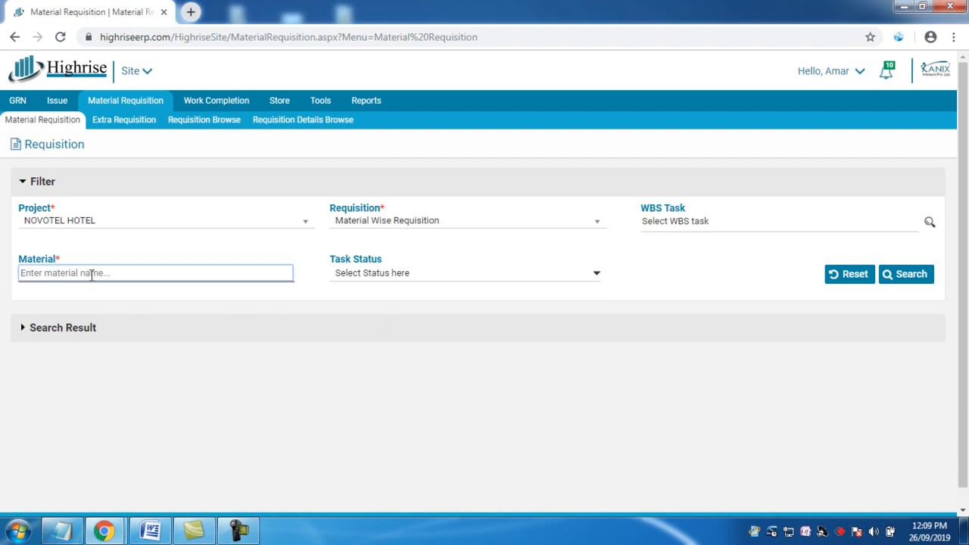
{"action": "left_click_drag", "start_coordinate": [57, 206], "coordinate": [47, 207]}
{"action": "left_click", "coordinate": [48, 215]}
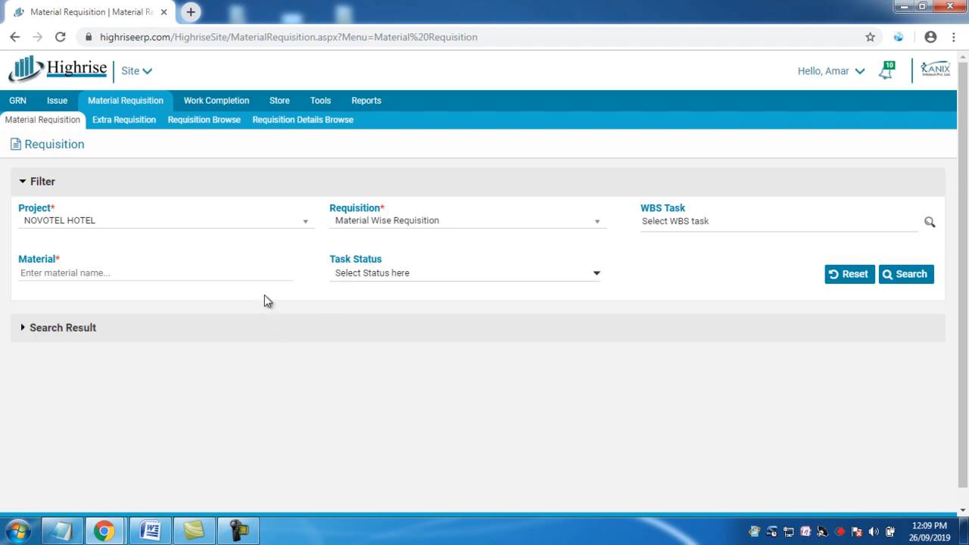
{"action": "left_click", "coordinate": [38, 181]}
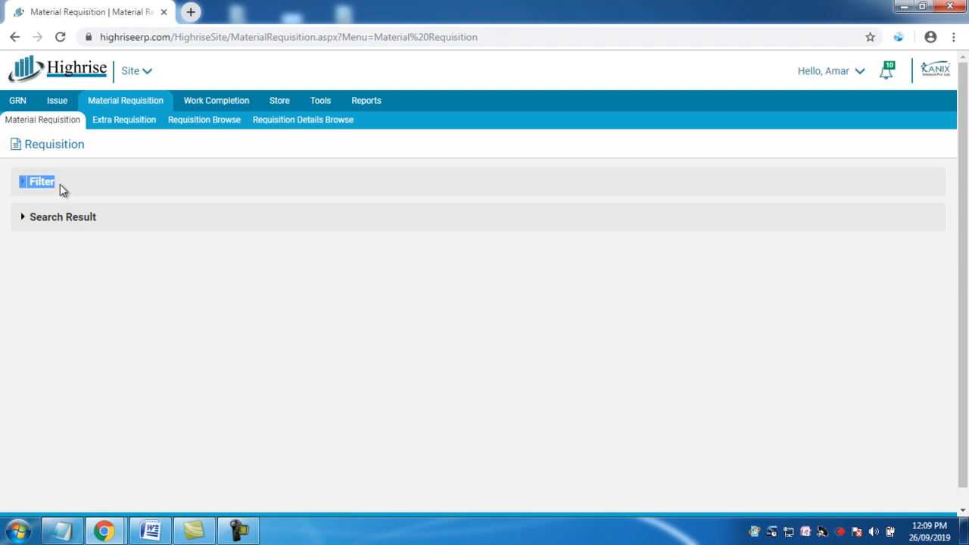
{"action": "left_click", "coordinate": [60, 184]}
Step: Set the requisition filter's material to Cement 43 Grade - Bag
{"action": "left_click", "coordinate": [61, 267]}
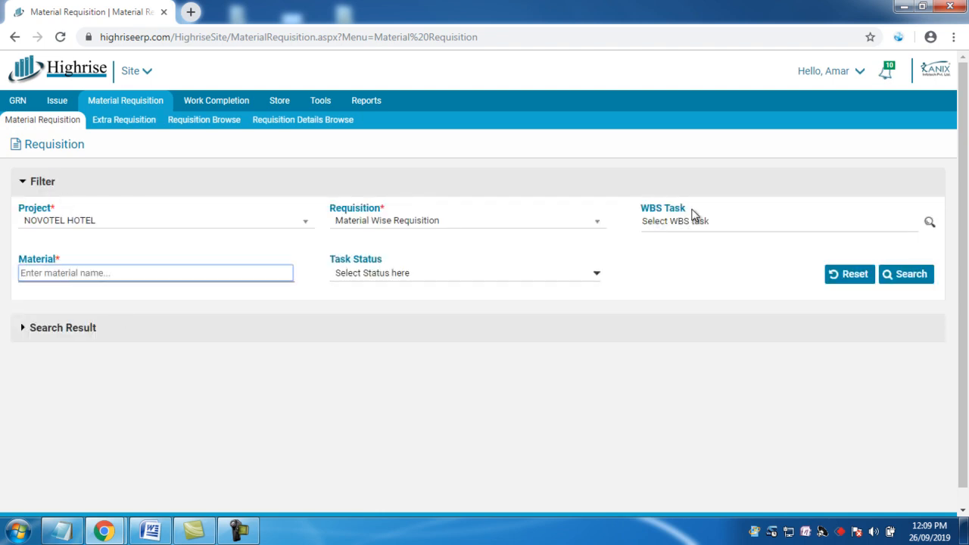
{"action": "type", "text": "cement 44"}
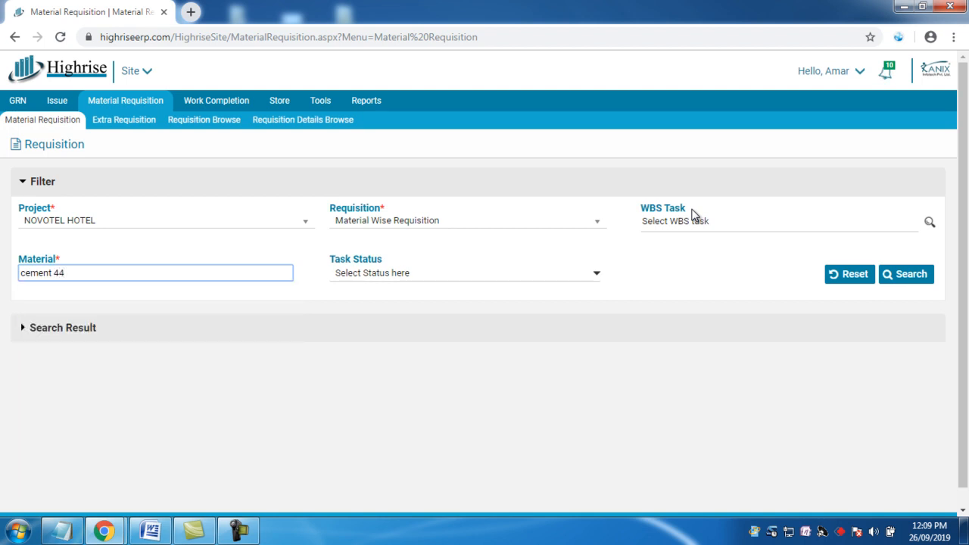
{"action": "key", "text": "BackSpace"}
{"action": "type", "text": "3"}
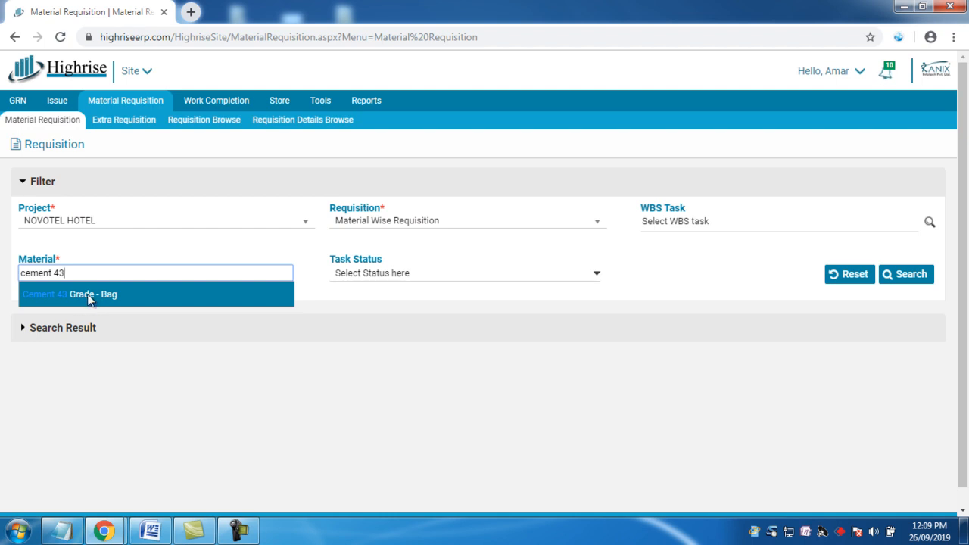
{"action": "left_click", "coordinate": [111, 293]}
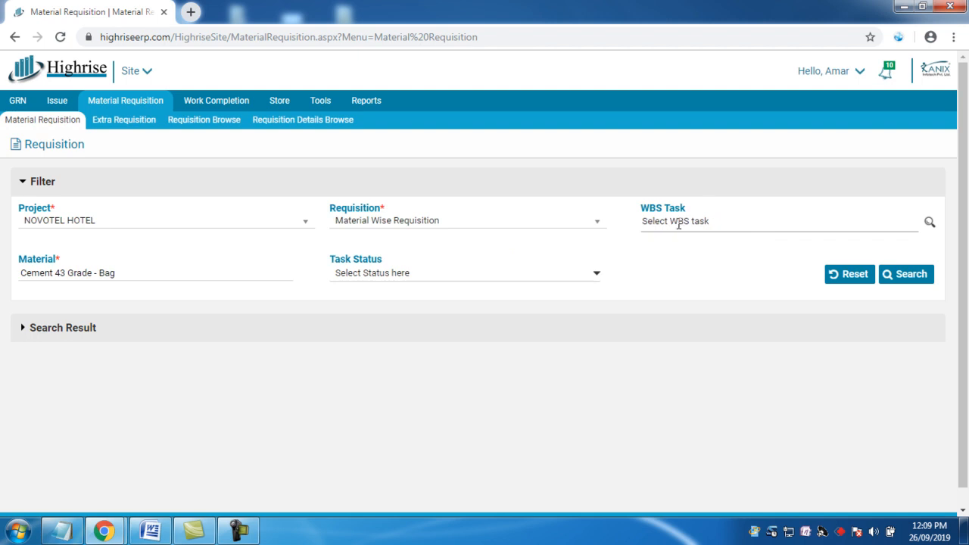
Step: Look through the WBS task tree and the task status options in the requisition filter, leaving both unset
{"action": "left_click", "coordinate": [929, 223]}
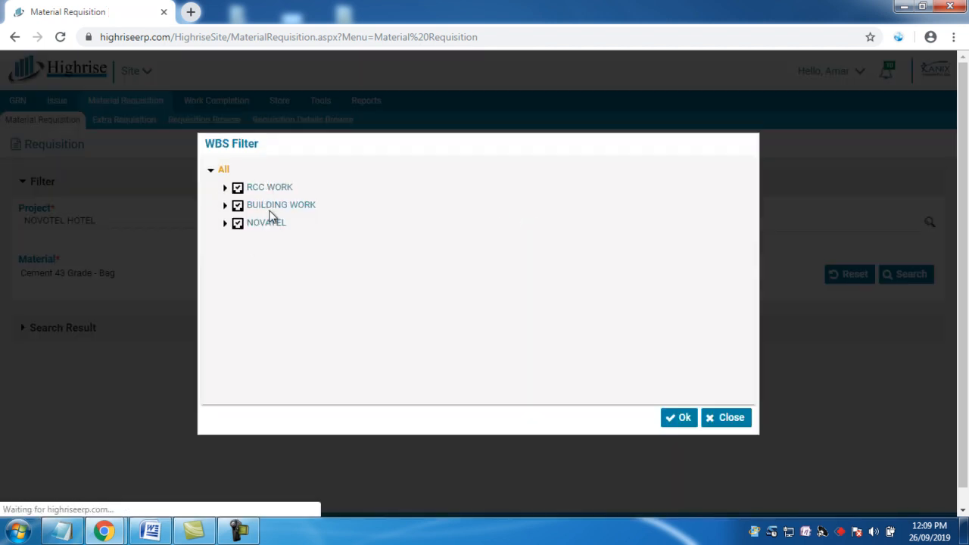
{"action": "left_click", "coordinate": [729, 417]}
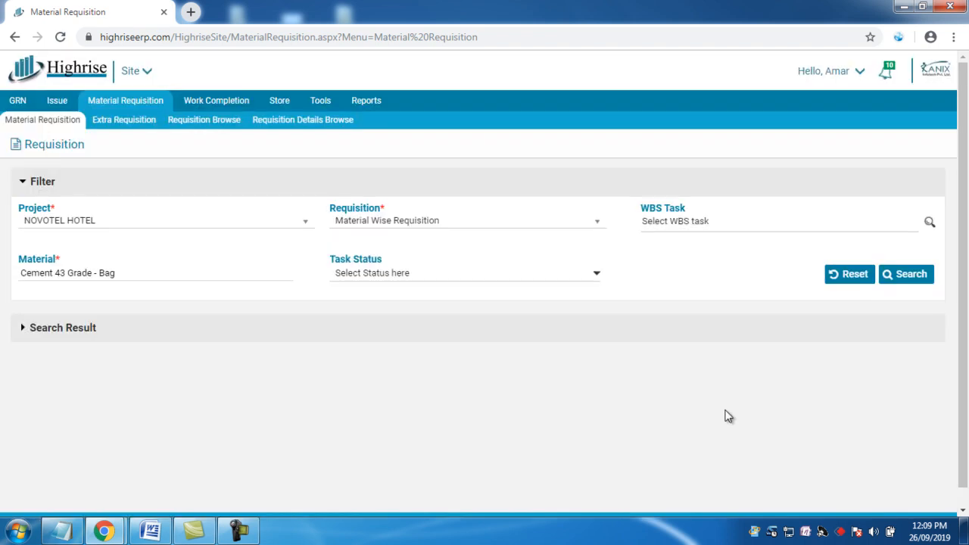
{"action": "left_click", "coordinate": [381, 274]}
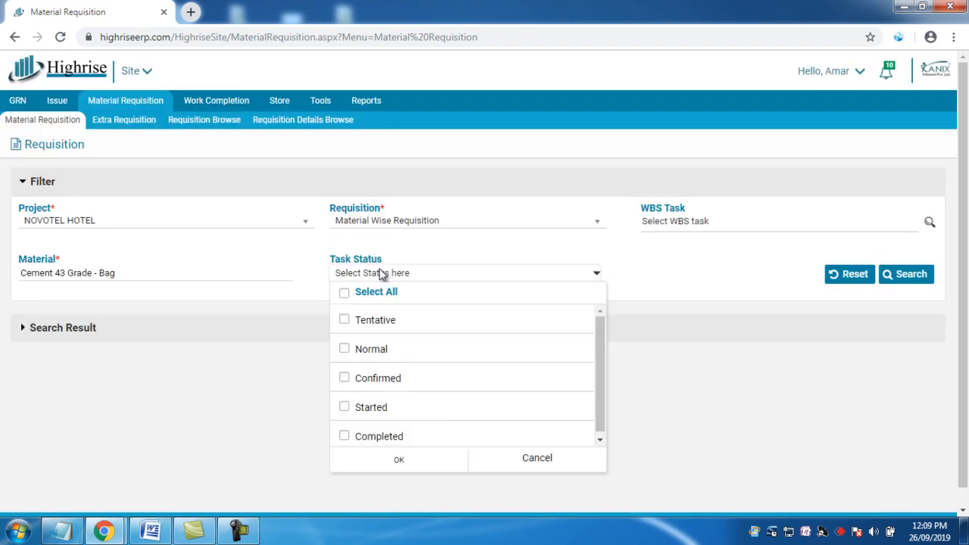
{"action": "left_click", "coordinate": [391, 409]}
{"action": "left_click", "coordinate": [392, 409]}
{"action": "left_click", "coordinate": [403, 462]}
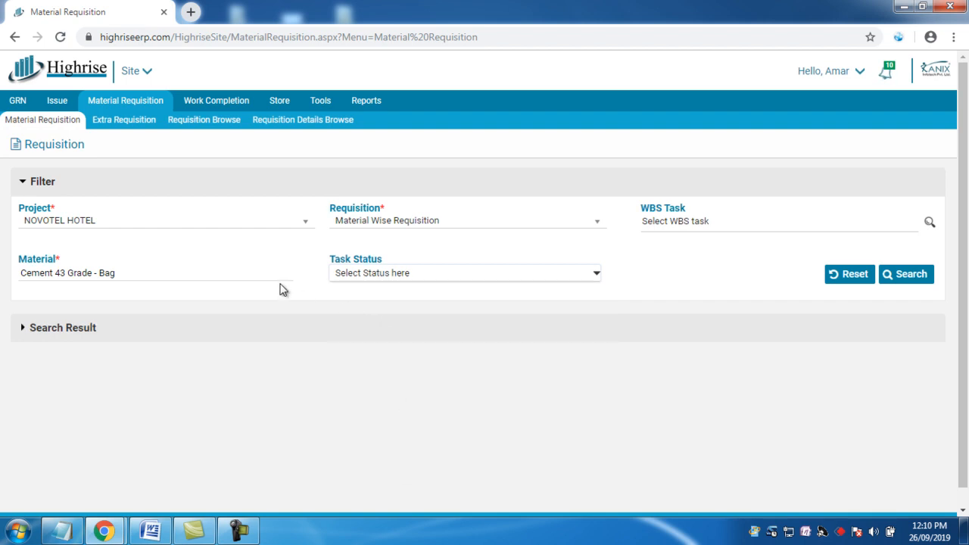
Step: Run the requisition search with the chosen project, requisition type and material
{"action": "scroll", "coordinate": [182, 362], "scroll_direction": "down", "scroll_amount": 1}
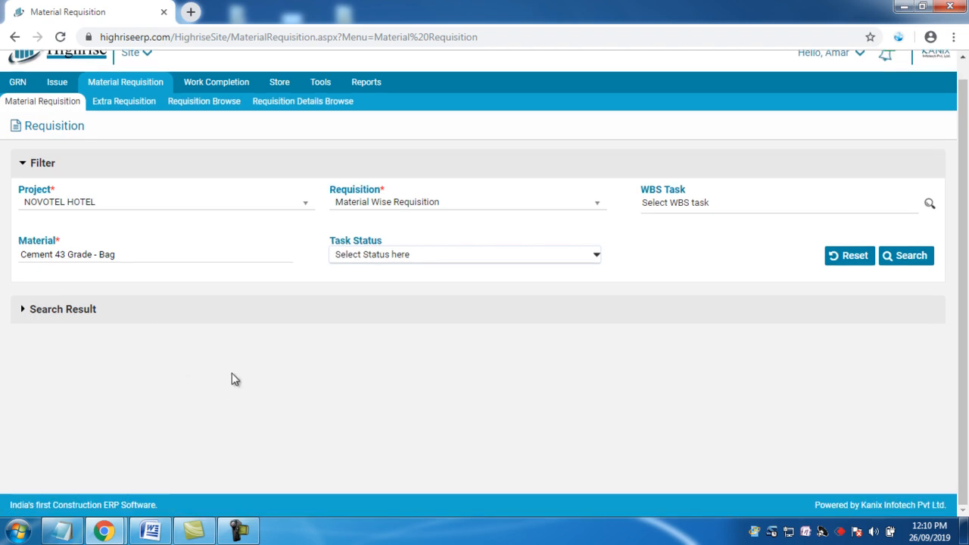
{"action": "left_click", "coordinate": [912, 259]}
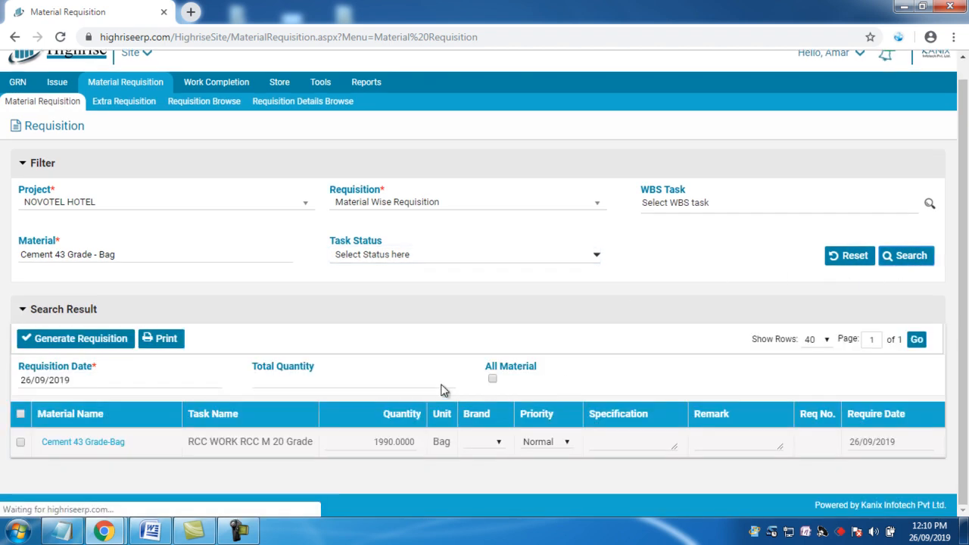
Step: Change the requisition date to 18/09/2019 and set it back to 26/09/2019
{"action": "left_click", "coordinate": [53, 378]}
{"action": "left_click", "coordinate": [155, 402]}
{"action": "left_click", "coordinate": [94, 385]}
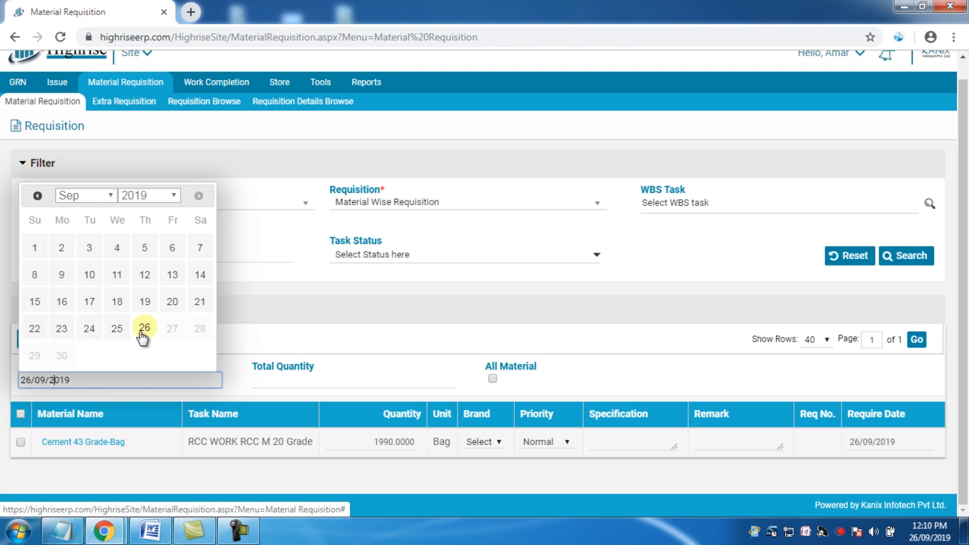
{"action": "left_click", "coordinate": [116, 301]}
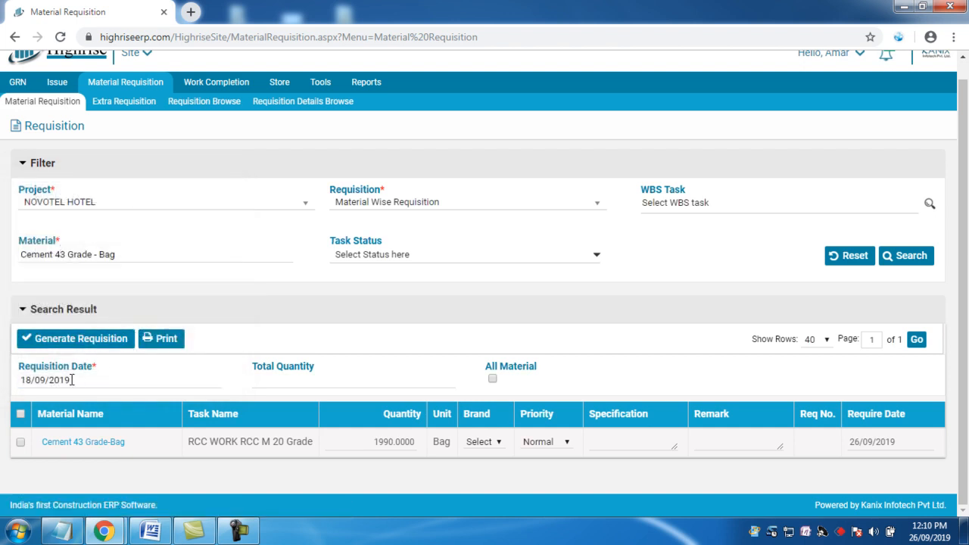
{"action": "left_click", "coordinate": [140, 379]}
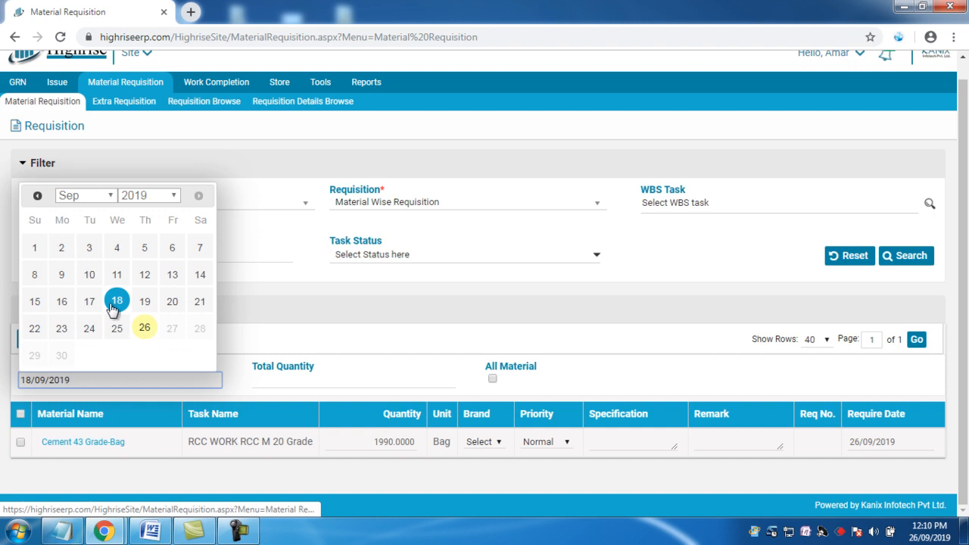
{"action": "left_click", "coordinate": [149, 334]}
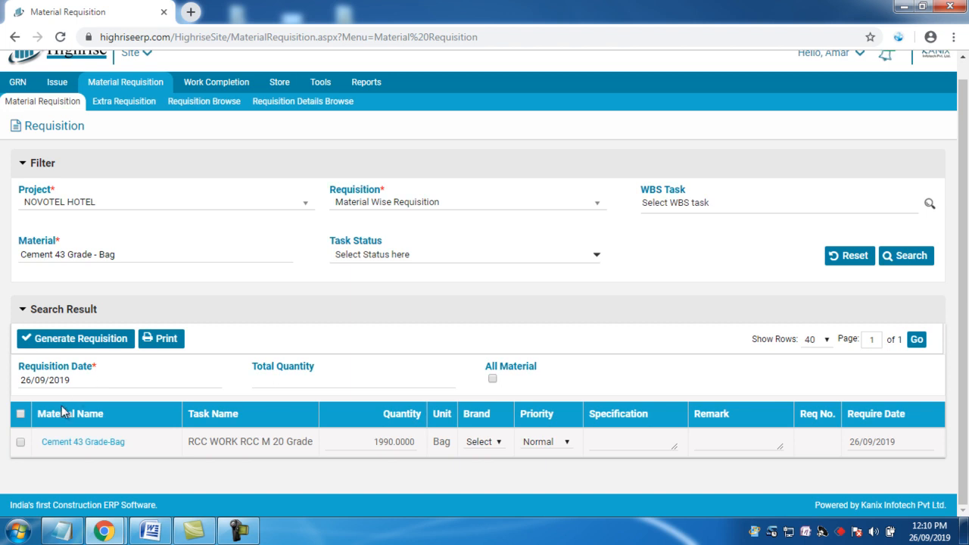
Step: Select the Cement 43 Grade-Bag result and review its stock by project and store before closing the stock details
{"action": "left_click", "coordinate": [21, 444]}
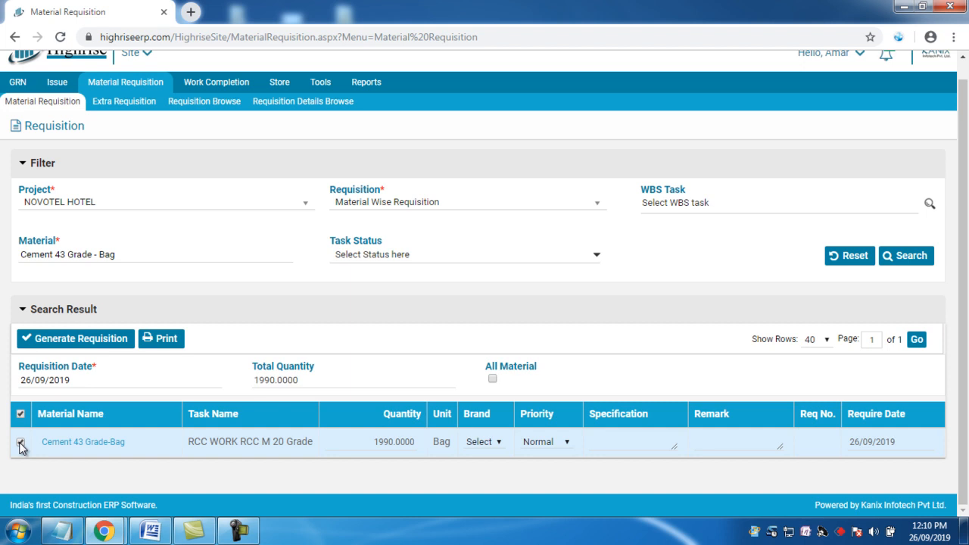
{"action": "left_click", "coordinate": [109, 443]}
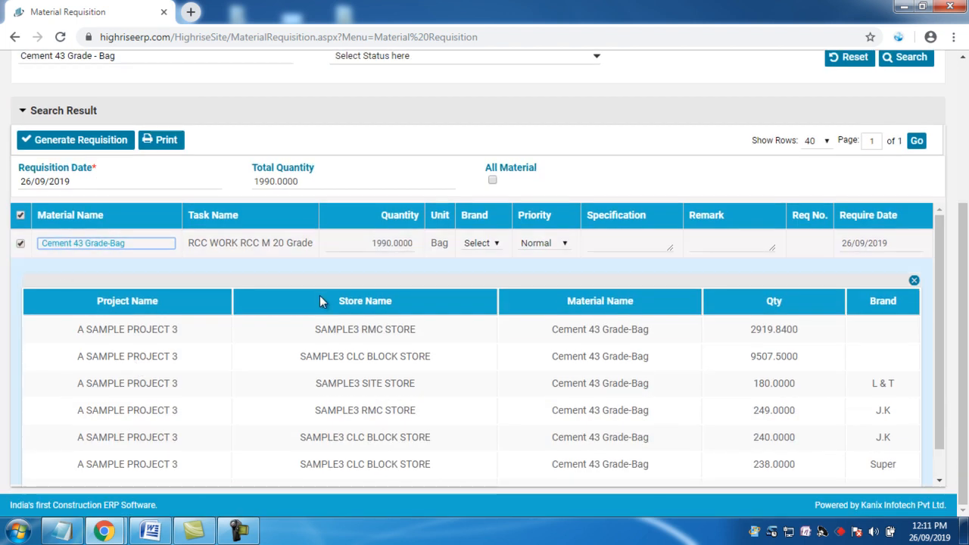
{"action": "scroll", "coordinate": [322, 294], "scroll_direction": "down", "scroll_amount": 1}
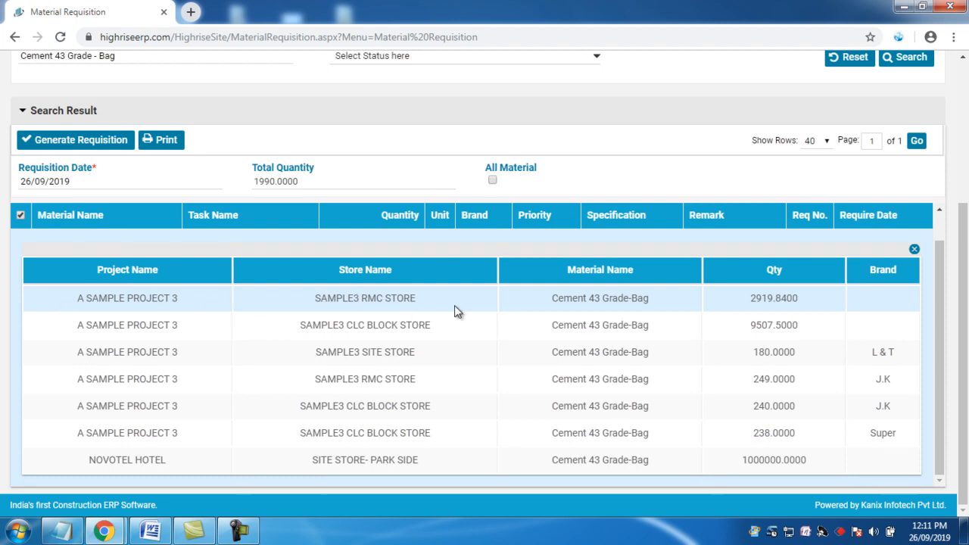
{"action": "left_click_drag", "start_coordinate": [561, 298], "coordinate": [773, 299]}
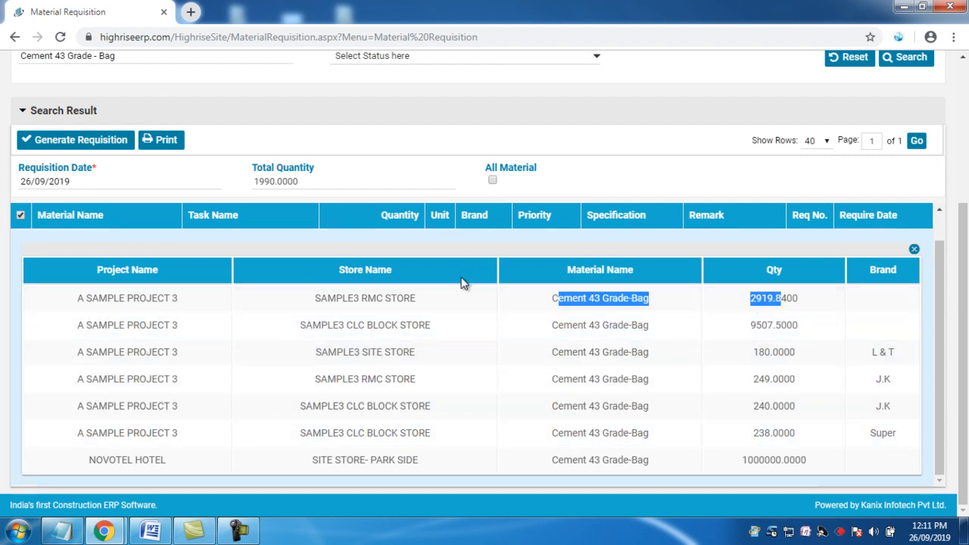
{"action": "left_click", "coordinate": [914, 249]}
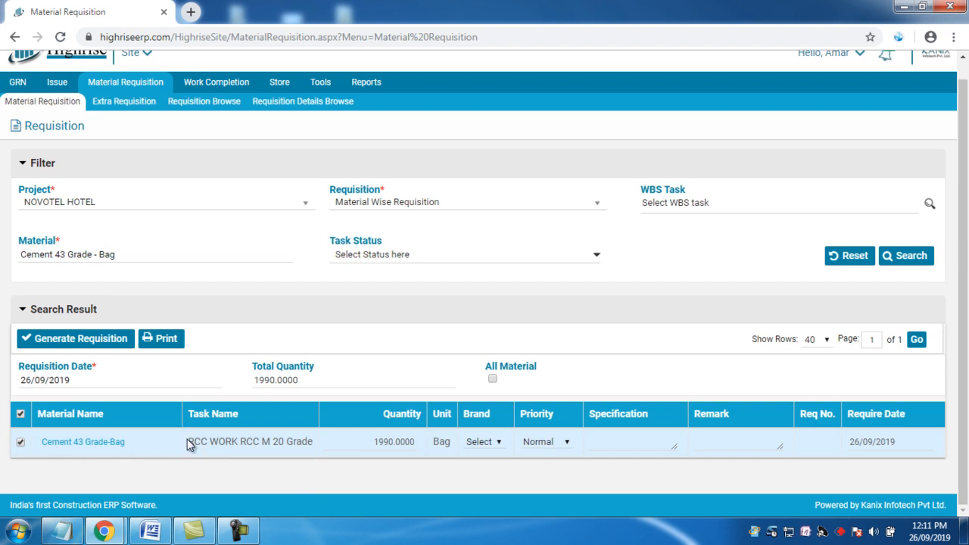
Step: Set the requisition quantity for the RCC WORK RCC M 20 Grade task to 200 bags
{"action": "left_click_drag", "start_coordinate": [189, 442], "coordinate": [310, 442]}
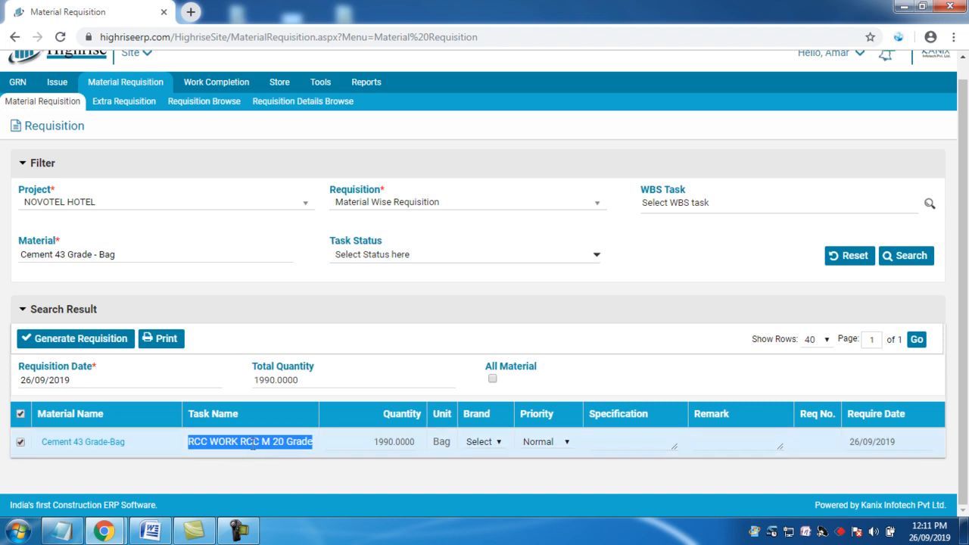
{"action": "left_click", "coordinate": [368, 446]}
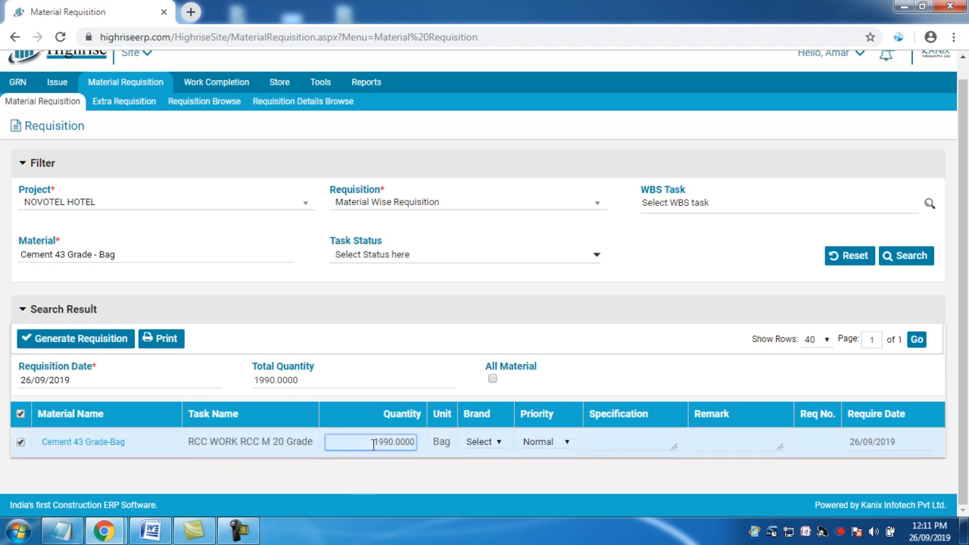
{"action": "left_click_drag", "start_coordinate": [374, 443], "coordinate": [423, 445]}
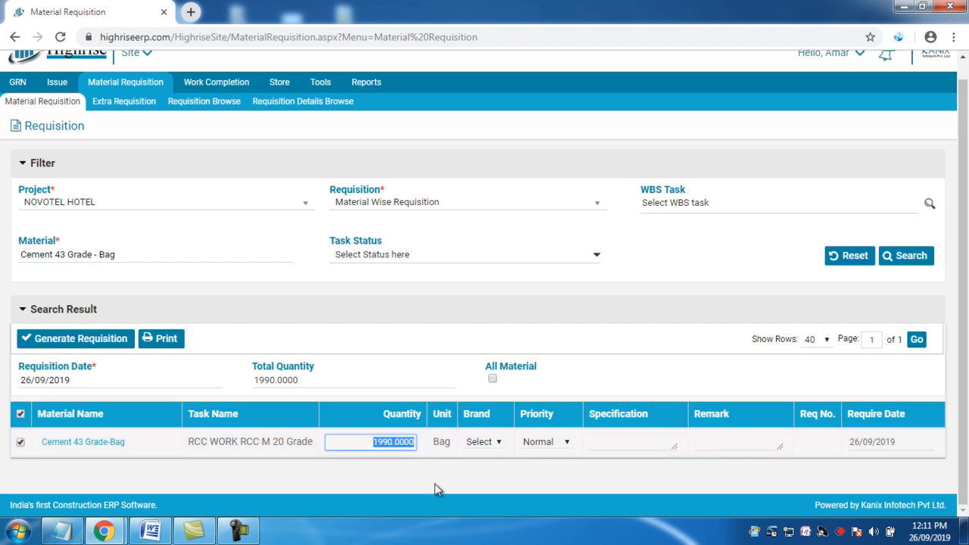
{"action": "left_click", "coordinate": [240, 530]}
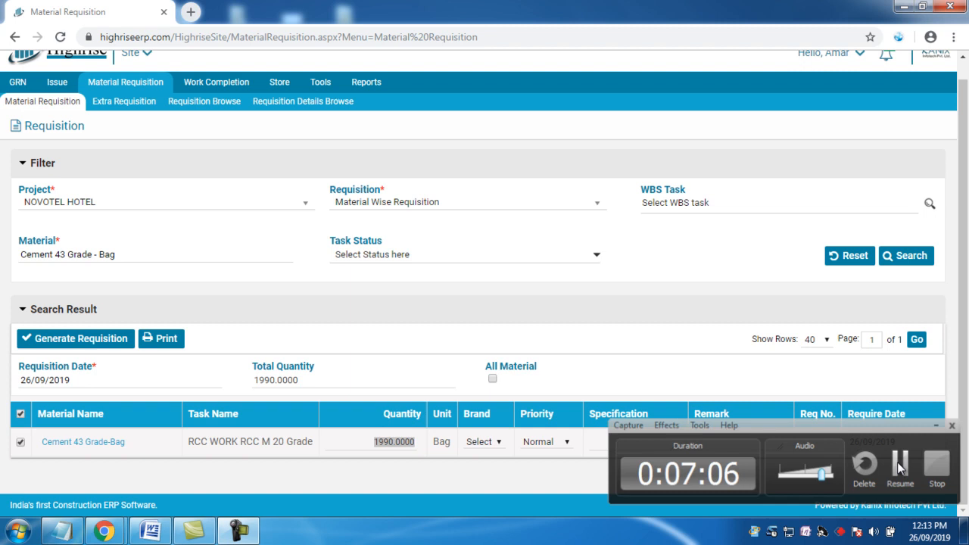
{"action": "left_click", "coordinate": [899, 463]}
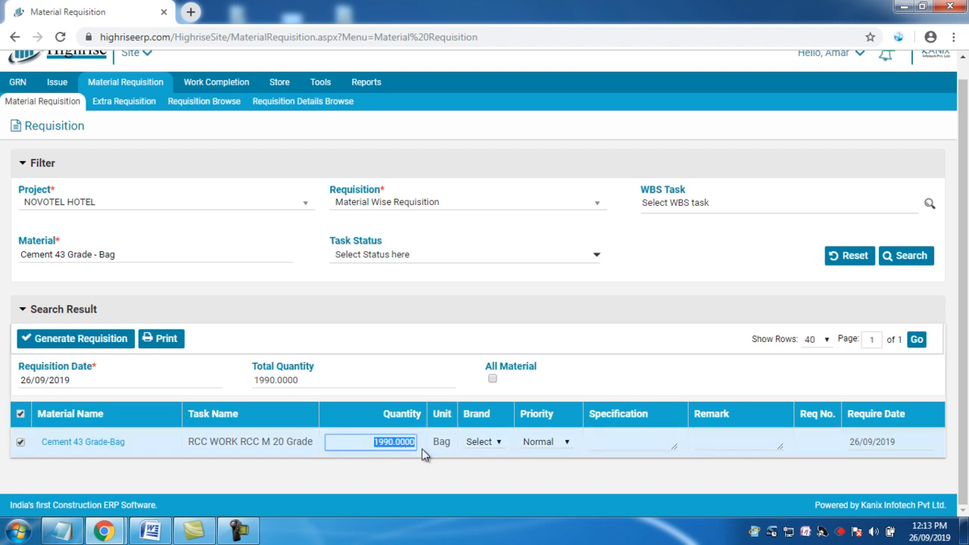
{"action": "key", "text": "BackSpace"}
{"action": "type", "text": "2"}
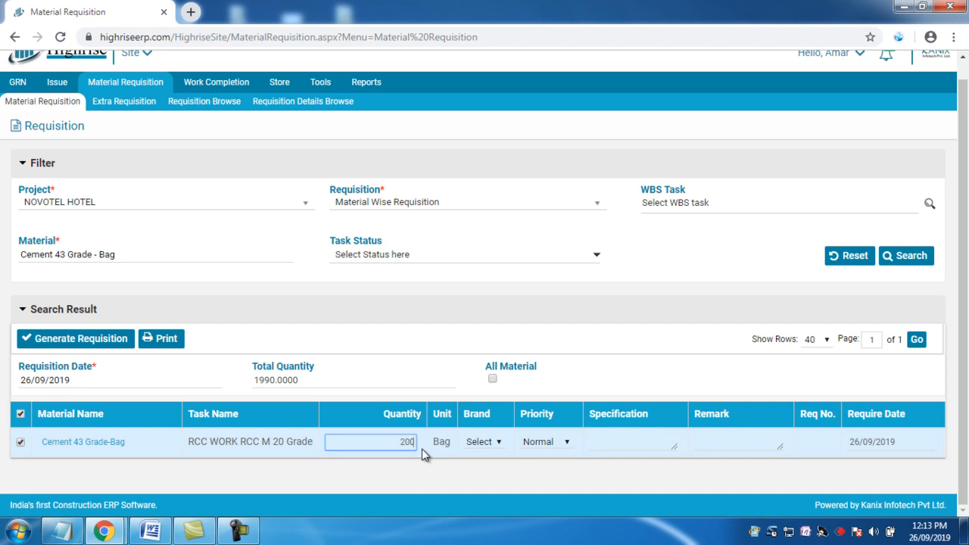
Step: Check the brand options for the cement row and set its priority to High
{"action": "left_click", "coordinate": [485, 444]}
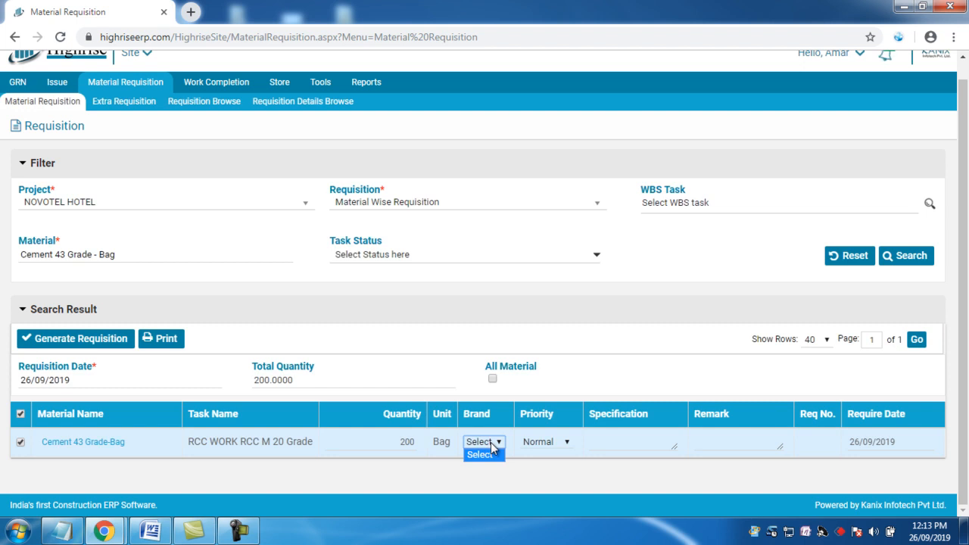
{"action": "left_click", "coordinate": [551, 448]}
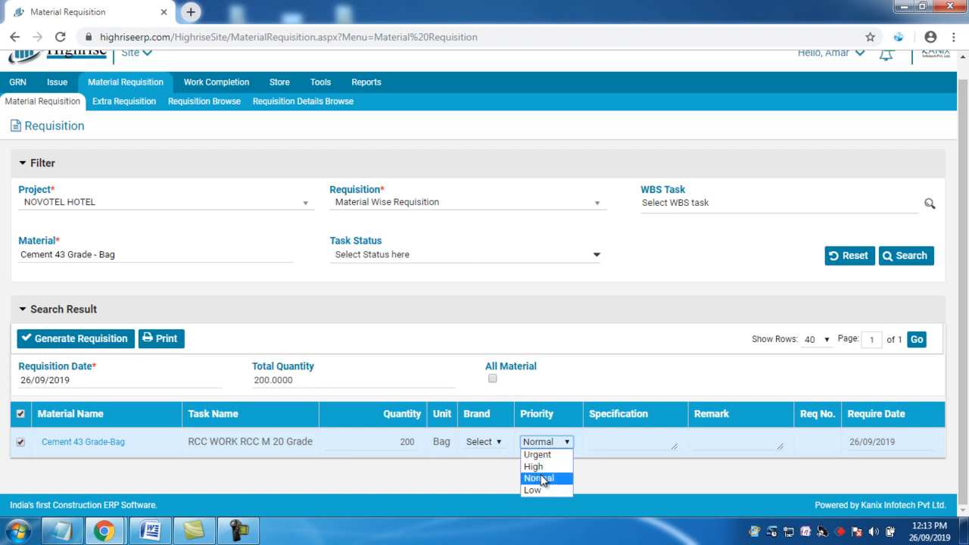
{"action": "left_click", "coordinate": [539, 466]}
Step: Enlarge the Specification and Remark boxes of the cement row, leaving both blank
{"action": "left_click", "coordinate": [618, 441]}
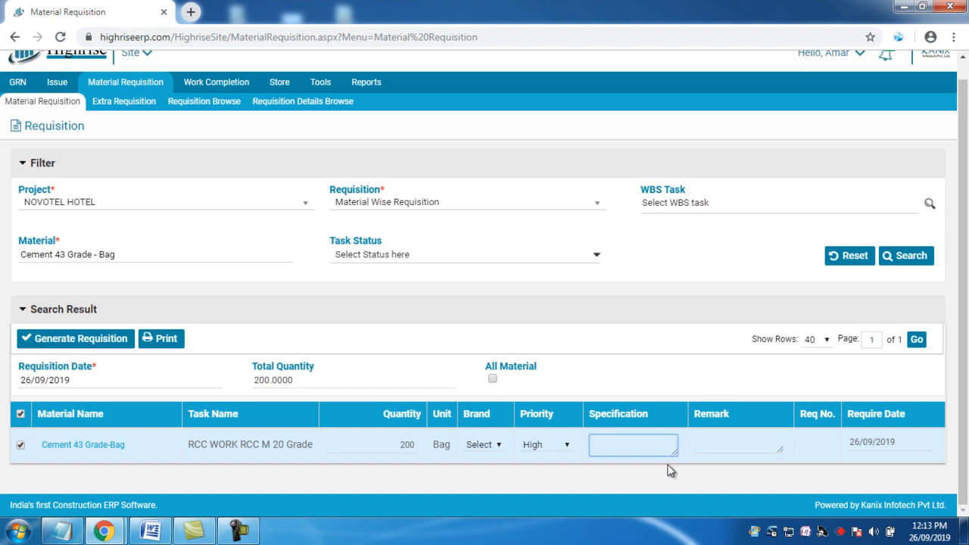
{"action": "scroll", "coordinate": [618, 343], "scroll_direction": "down", "scroll_amount": 1}
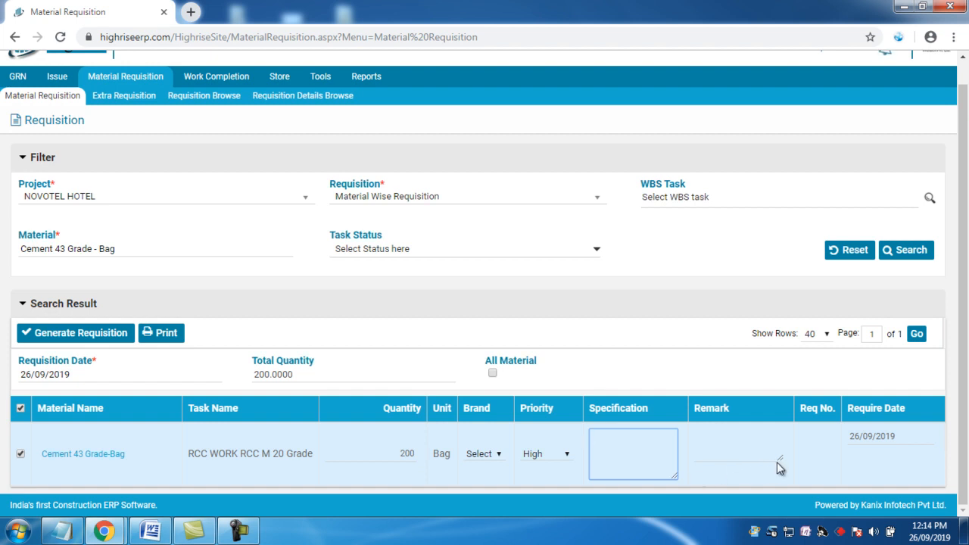
{"action": "left_click_drag", "start_coordinate": [781, 459], "coordinate": [783, 477]}
{"action": "left_click", "coordinate": [746, 443]}
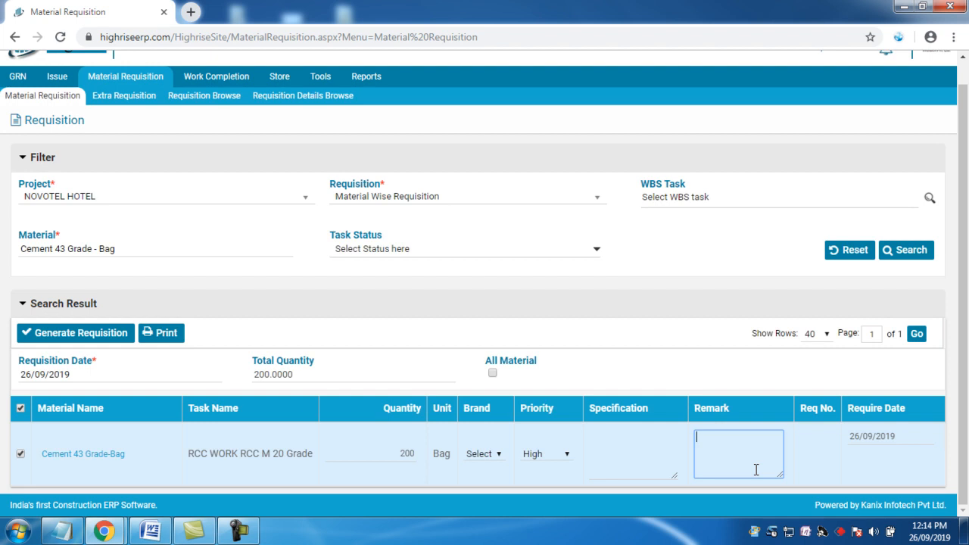
Step: Set the require date of the cement row to 02/10/2019
{"action": "left_click", "coordinate": [859, 443]}
{"action": "left_click", "coordinate": [899, 463]}
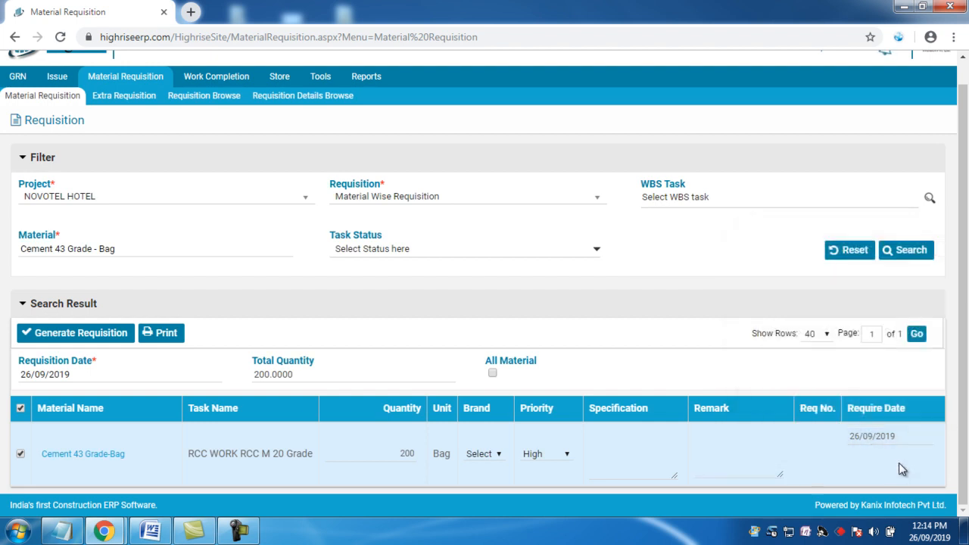
{"action": "left_click", "coordinate": [880, 437]}
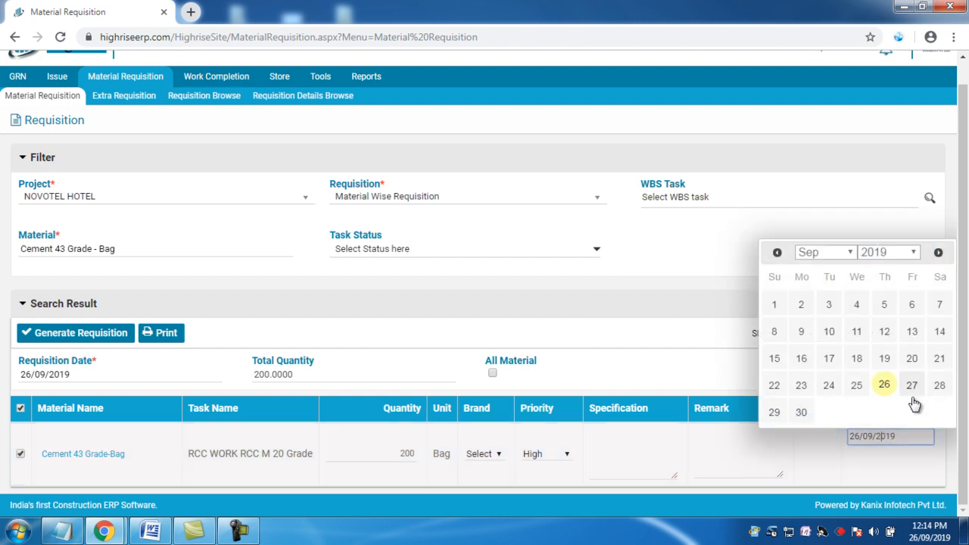
{"action": "left_click", "coordinate": [938, 252]}
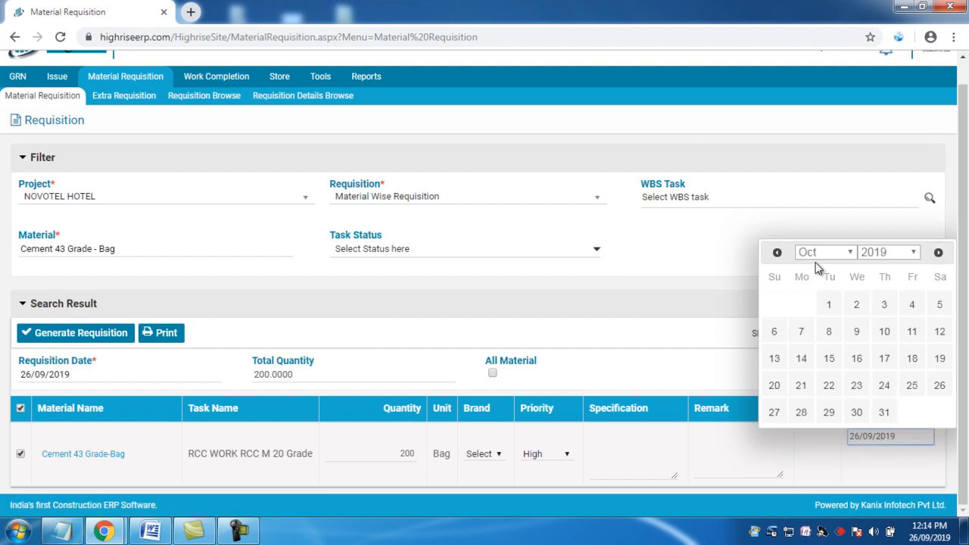
{"action": "left_click", "coordinate": [856, 305]}
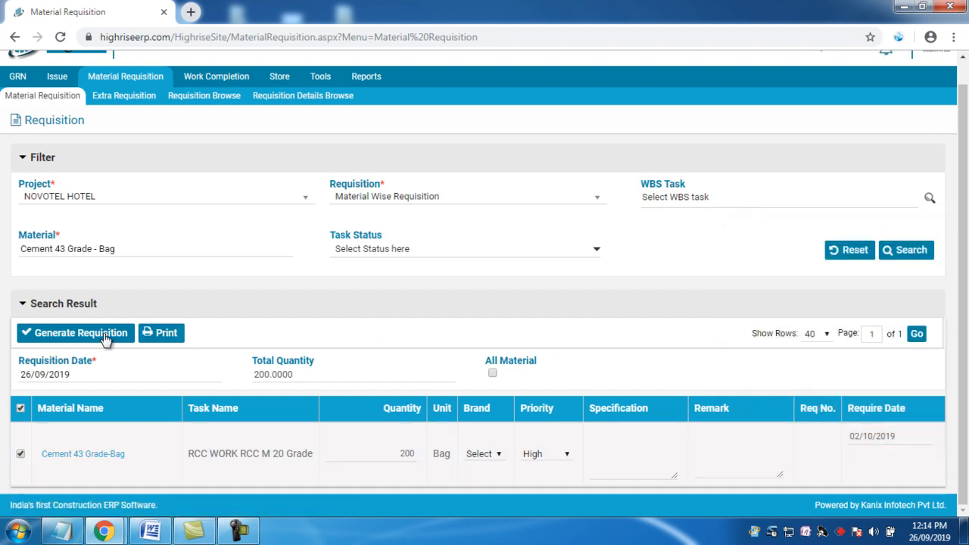
Step: Generate the requisition for the selected cement row and dismiss the confirmation message
{"action": "left_click", "coordinate": [75, 336]}
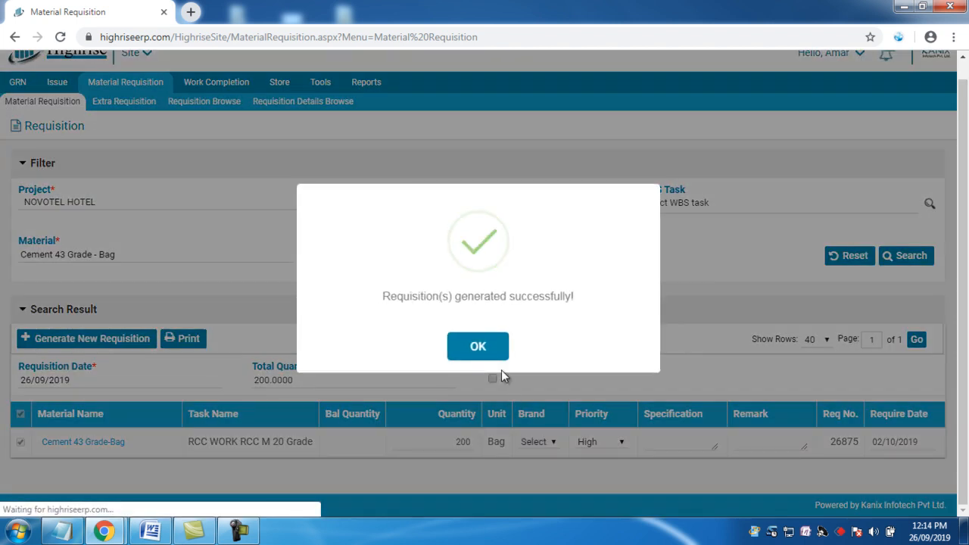
{"action": "left_click_drag", "start_coordinate": [384, 296], "coordinate": [584, 302]}
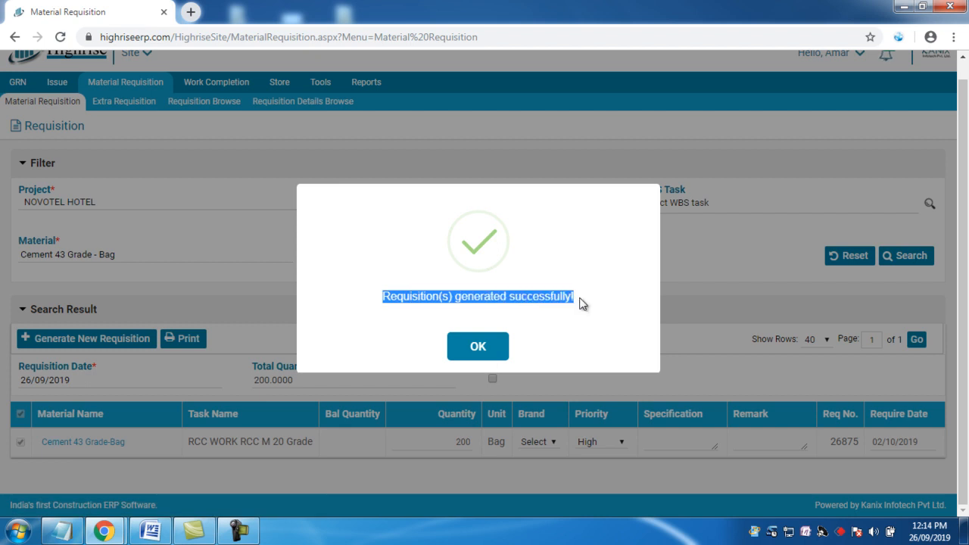
{"action": "left_click", "coordinate": [475, 349]}
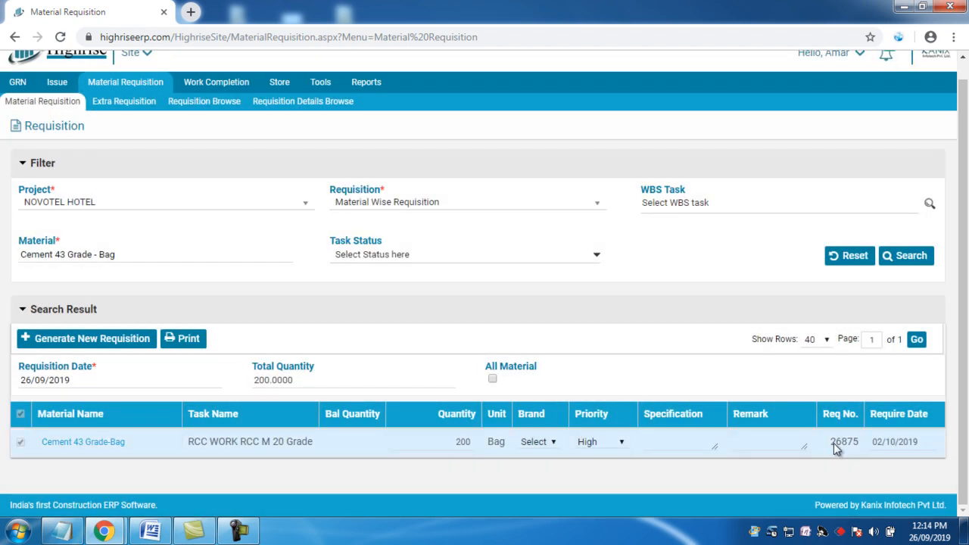
{"action": "left_click_drag", "start_coordinate": [848, 445], "coordinate": [861, 447]}
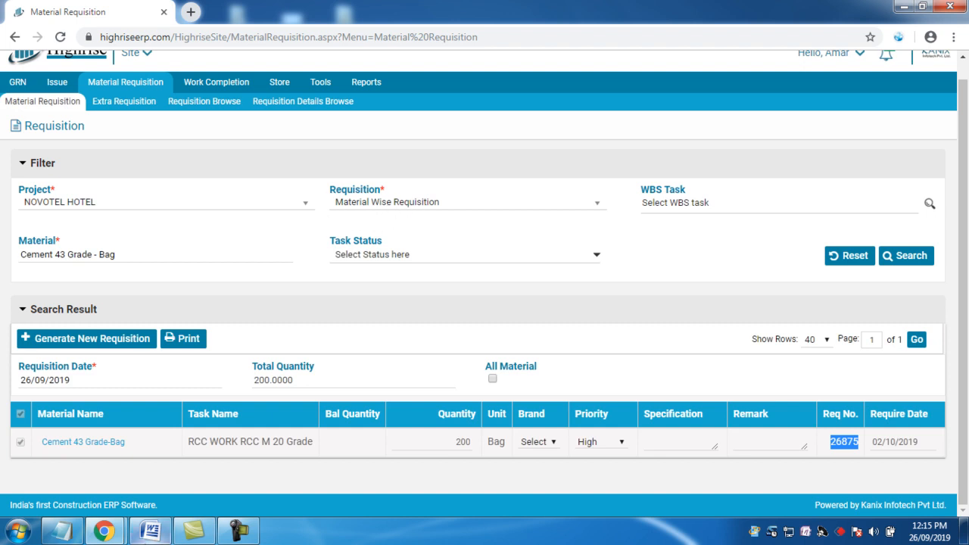
{"action": "left_click", "coordinate": [237, 534]}
{"action": "left_click", "coordinate": [904, 475]}
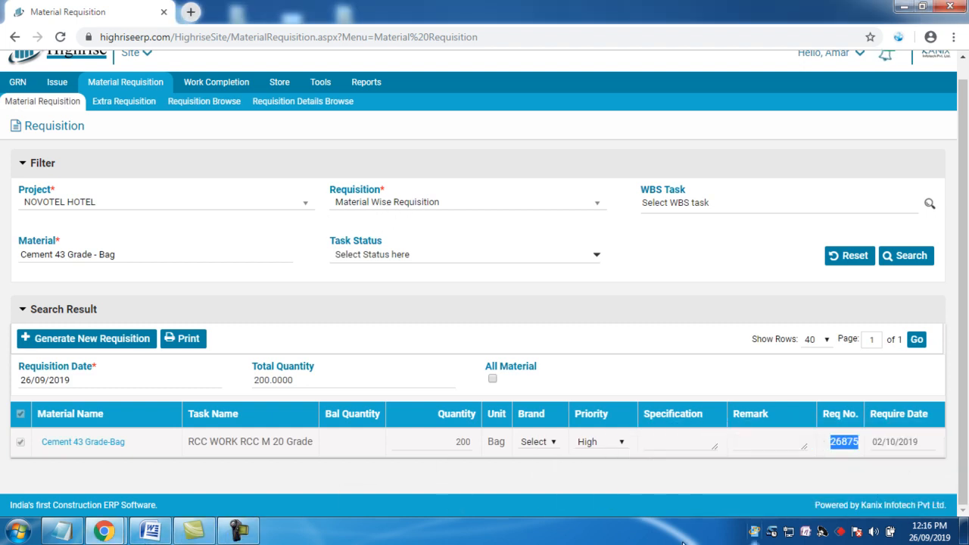
Step: Open a fresh requisition form and choose the NOVOTEL HOTEL project with the Easy Requisition type
{"action": "left_click", "coordinate": [64, 106]}
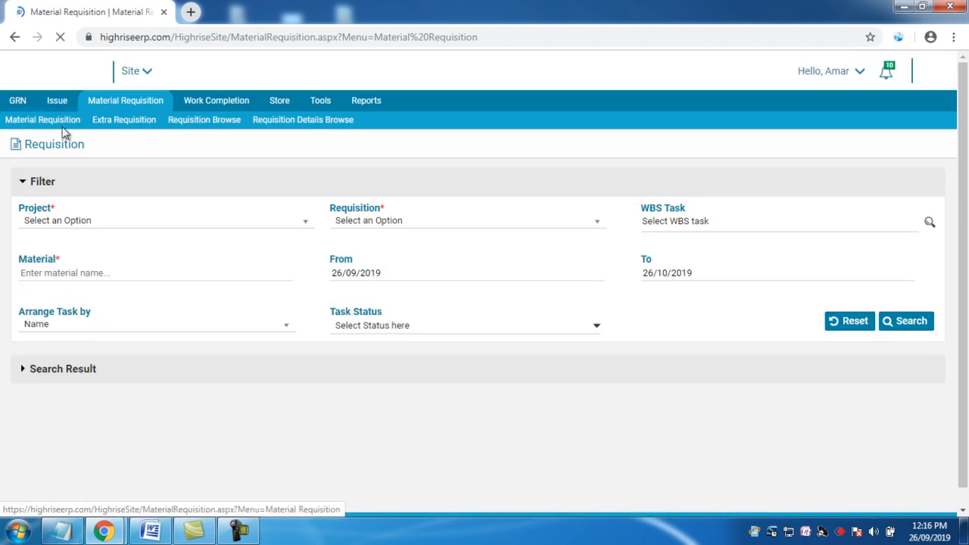
{"action": "left_click", "coordinate": [123, 224]}
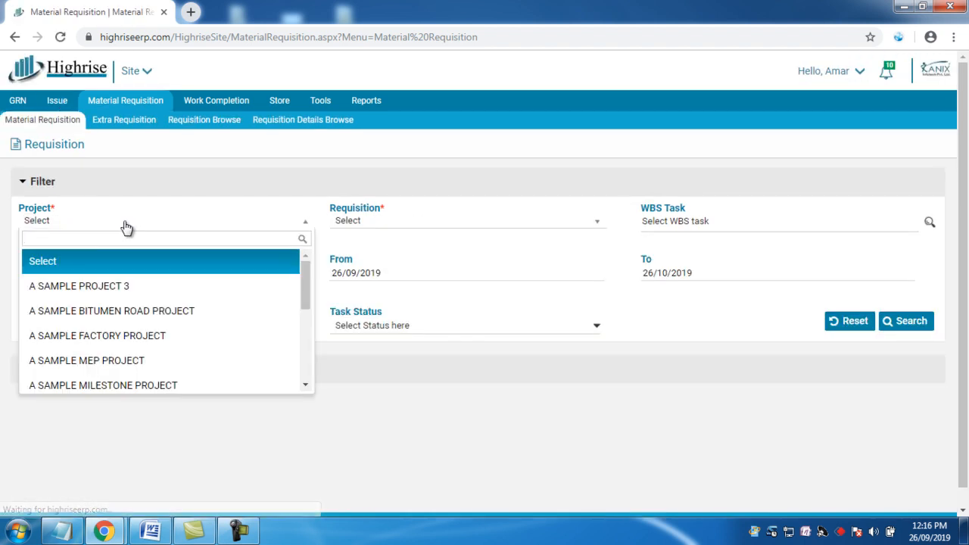
{"action": "type", "text": "not"}
{"action": "key", "text": "BackSpace"}
{"action": "key", "text": "BackSpace"}
{"action": "key", "text": "BackSpace"}
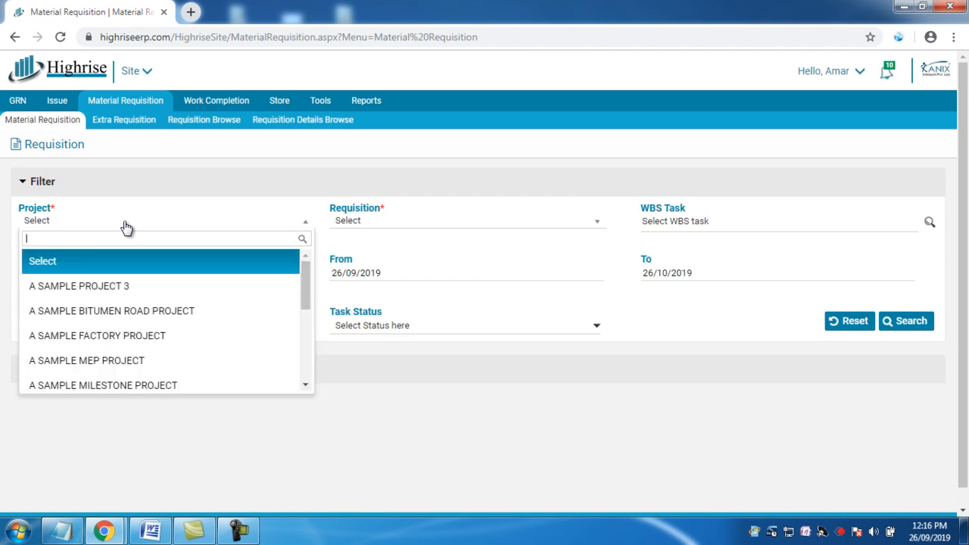
{"action": "type", "text": "no"}
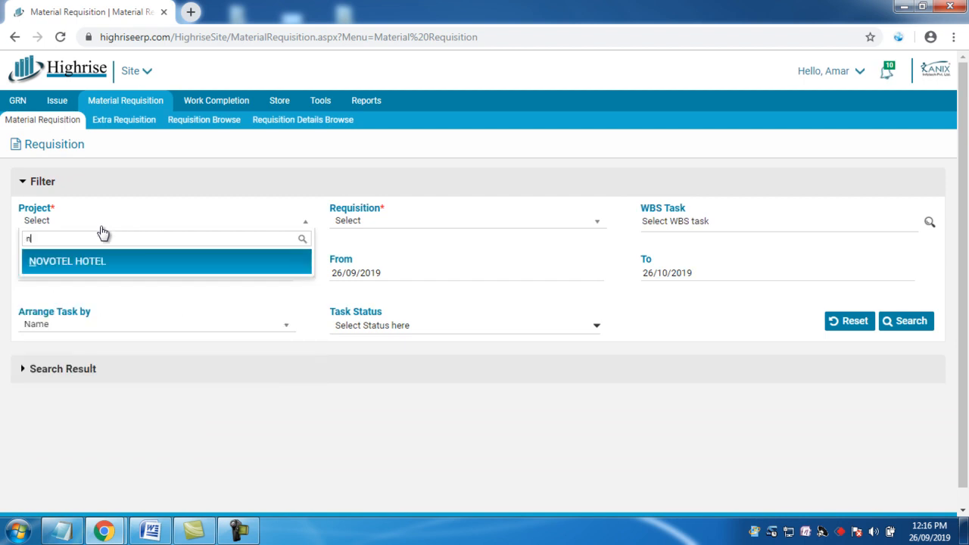
{"action": "left_click", "coordinate": [122, 267]}
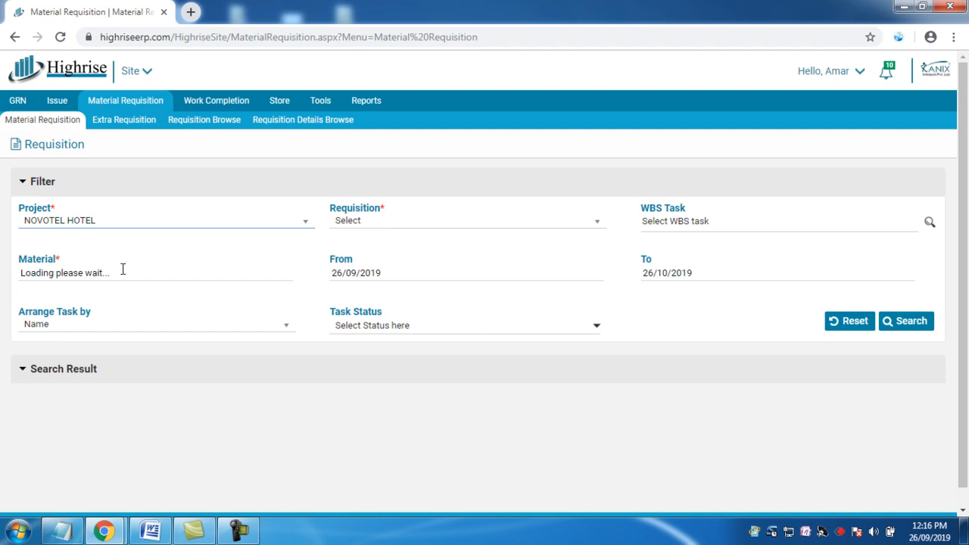
{"action": "left_click", "coordinate": [392, 224]}
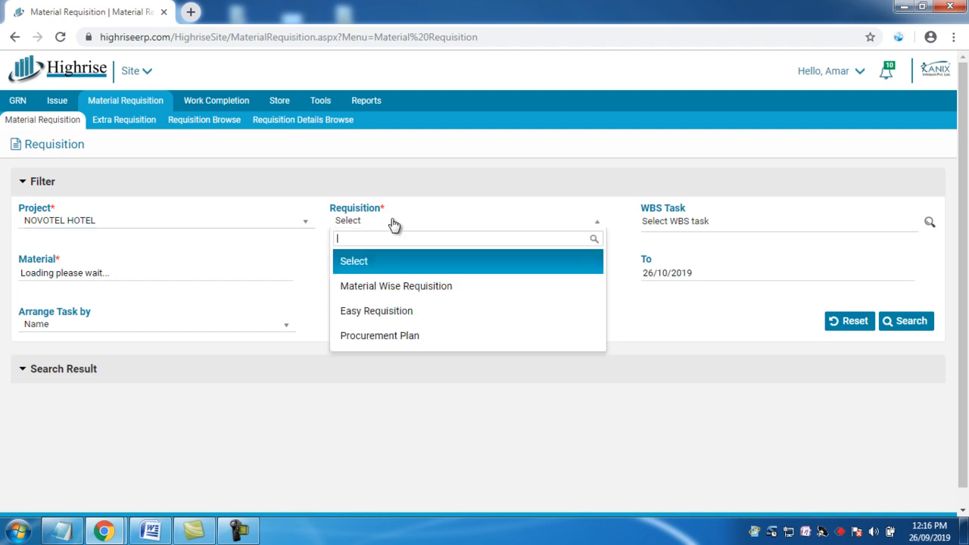
{"action": "left_click", "coordinate": [407, 319]}
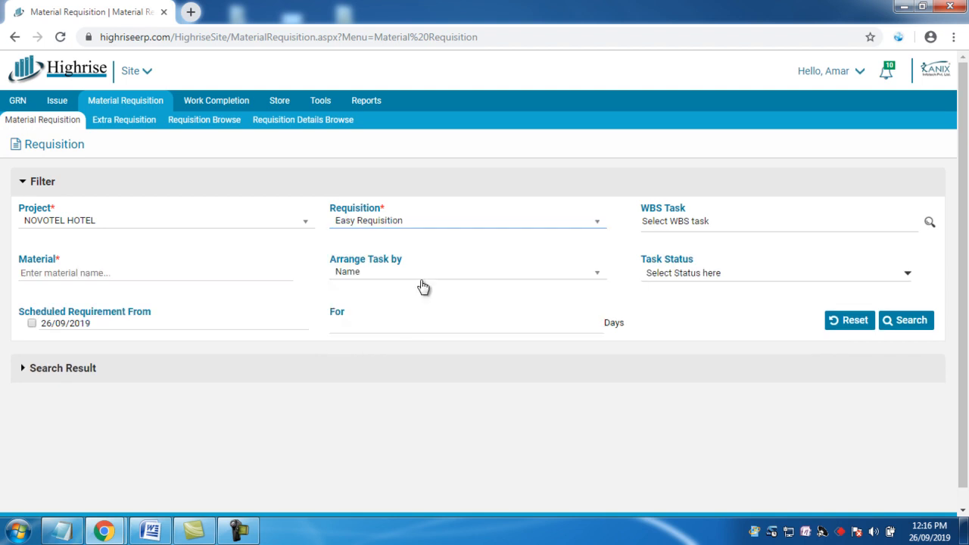
Step: Set the material to Cement 43 Grade - Bag and search for its requisition tasks
{"action": "left_click", "coordinate": [84, 271]}
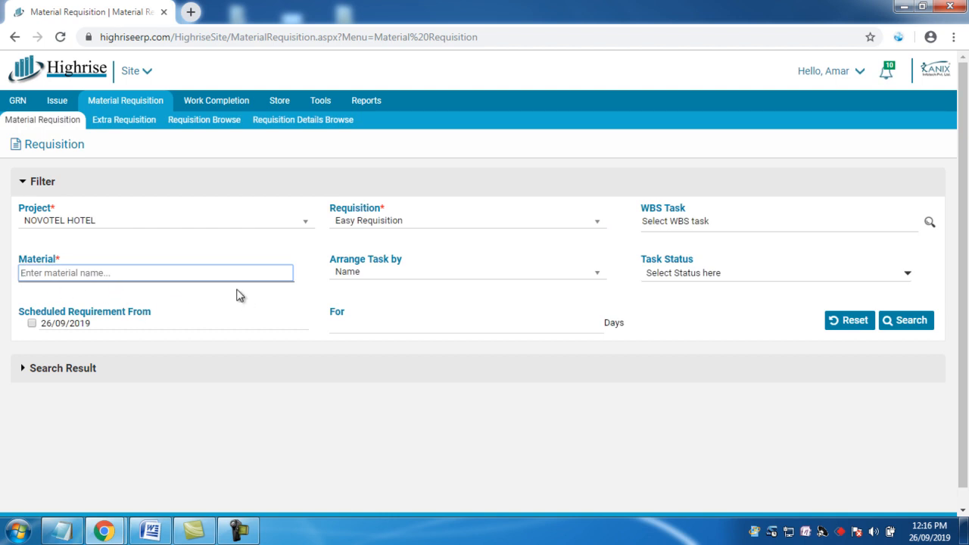
{"action": "type", "text": "cemen"}
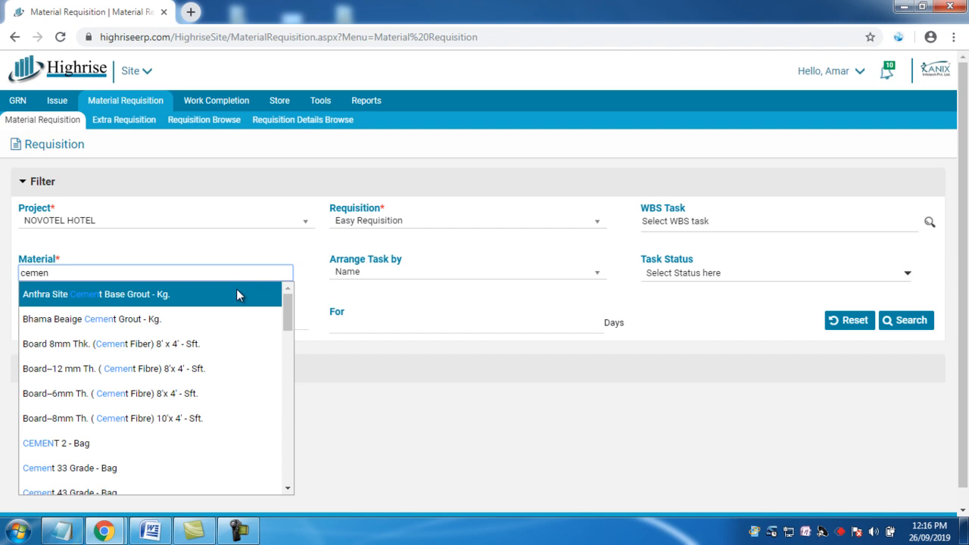
{"action": "type", "text": "t"}
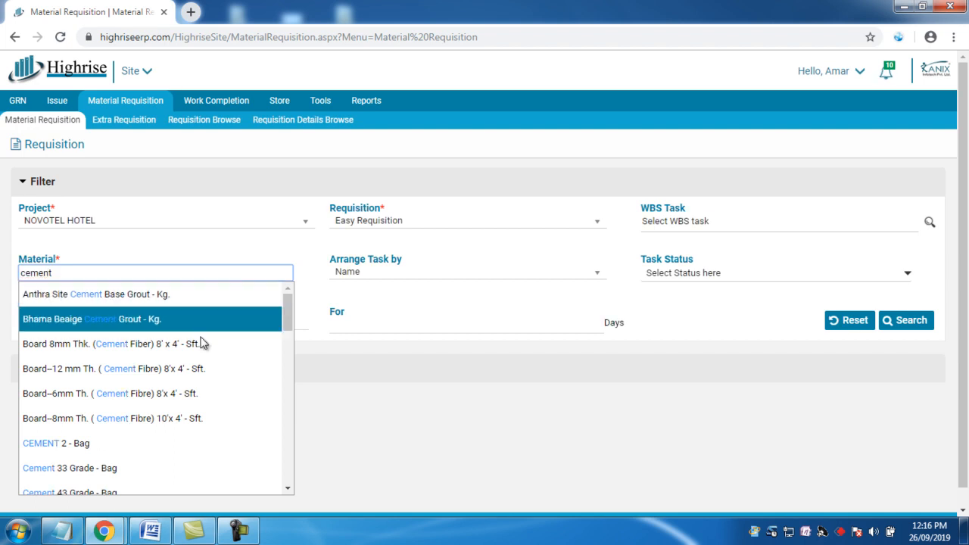
{"action": "left_click", "coordinate": [86, 488]}
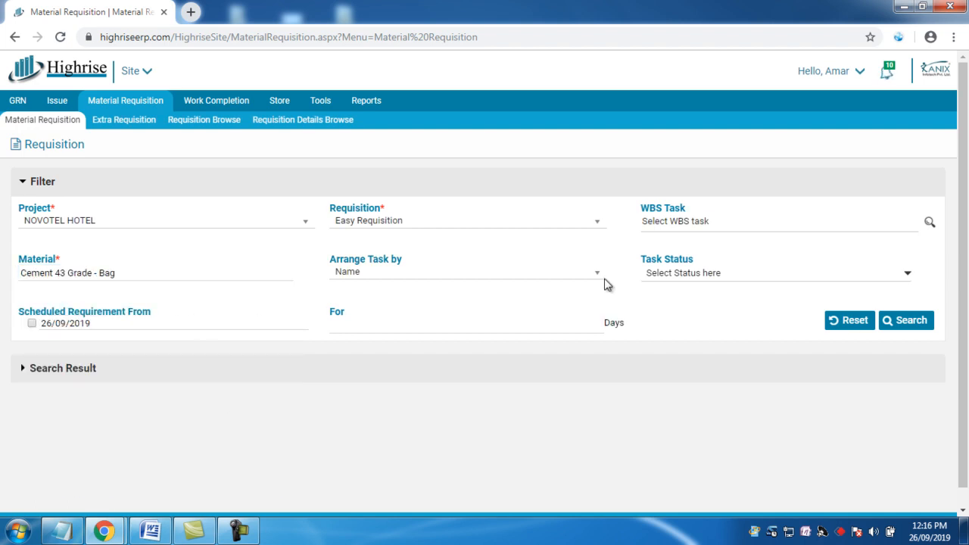
{"action": "left_click", "coordinate": [908, 327]}
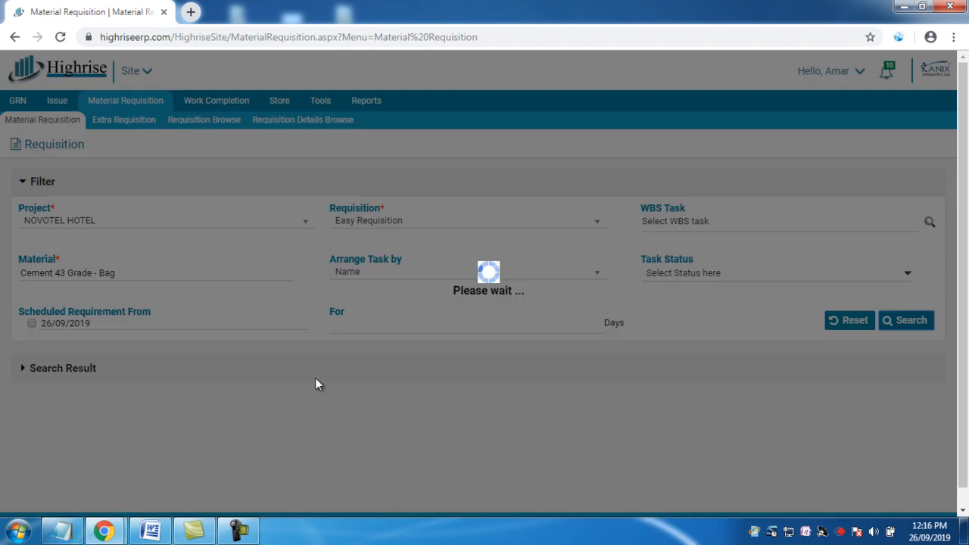
Step: Set the required quantity to 2000, select the cement row and adjust its quantity to the available balance
{"action": "scroll", "coordinate": [344, 368], "scroll_direction": "down", "scroll_amount": 1}
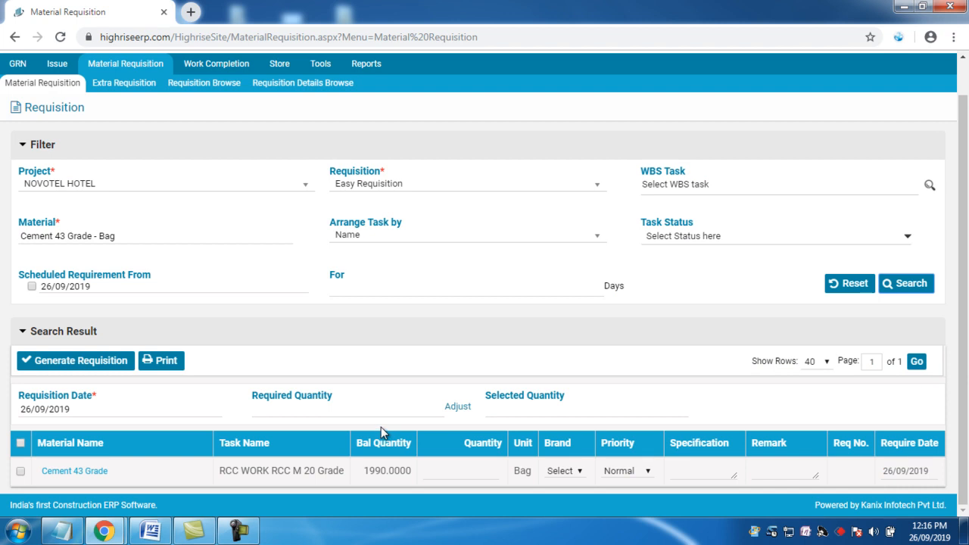
{"action": "left_click", "coordinate": [356, 407]}
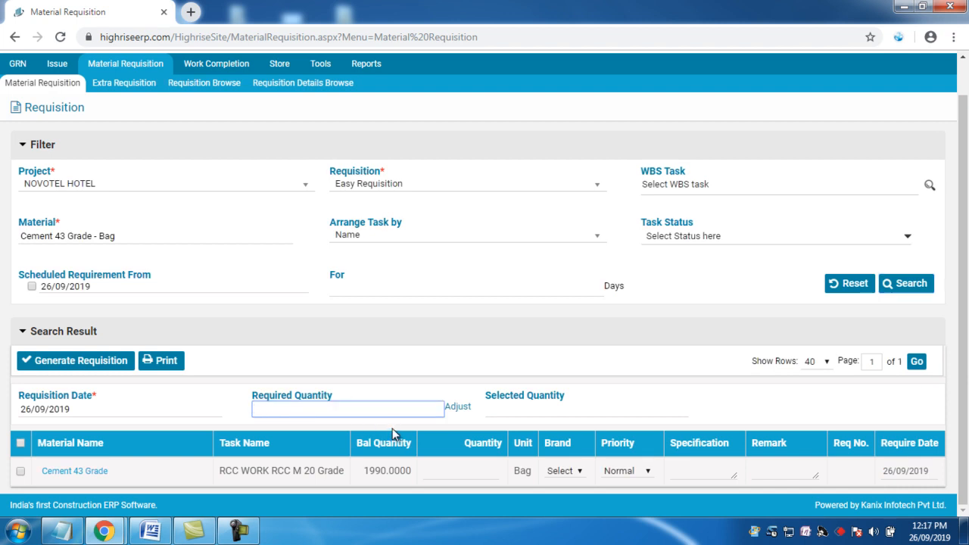
{"action": "type", "text": "2000"}
{"action": "left_click", "coordinate": [21, 443]}
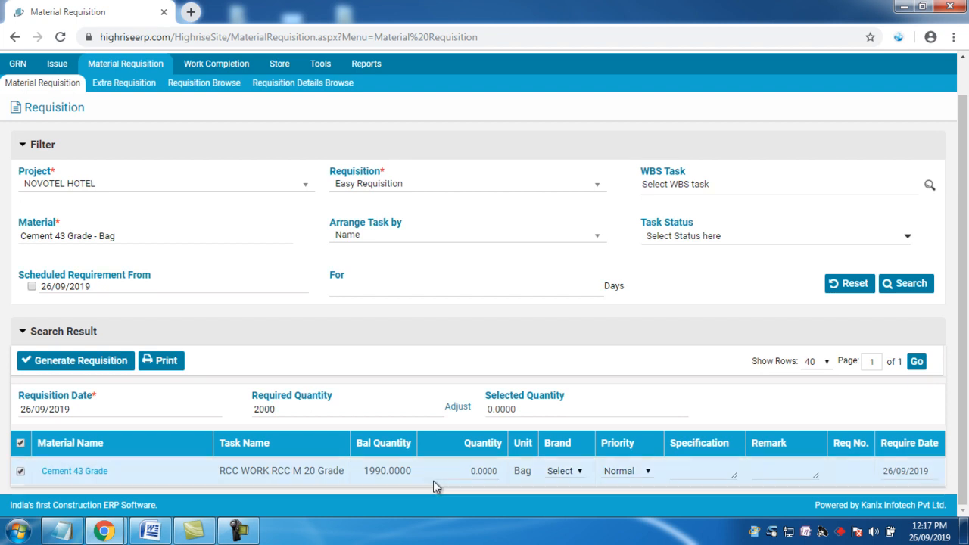
{"action": "left_click", "coordinate": [458, 411]}
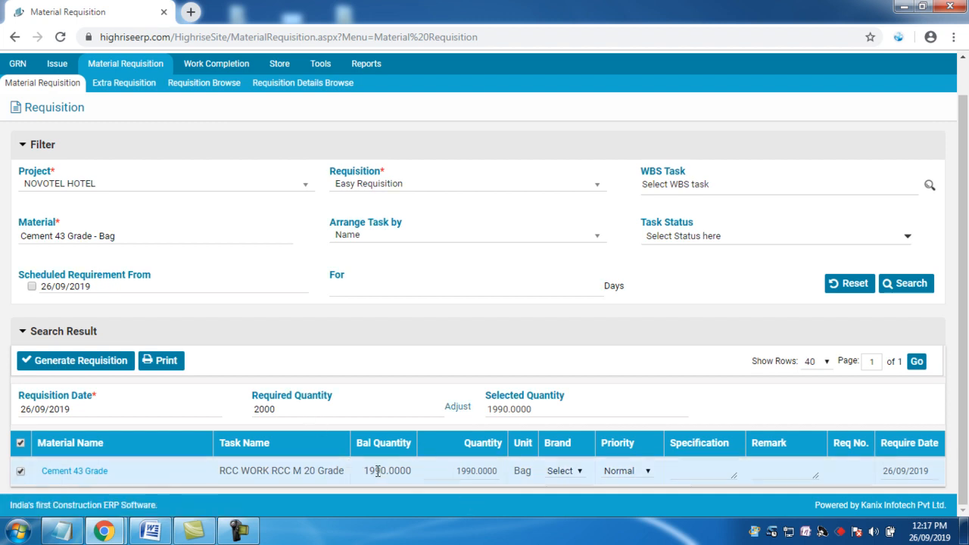
{"action": "left_click_drag", "start_coordinate": [362, 471], "coordinate": [411, 470]}
{"action": "left_click_drag", "start_coordinate": [283, 407], "coordinate": [249, 411]}
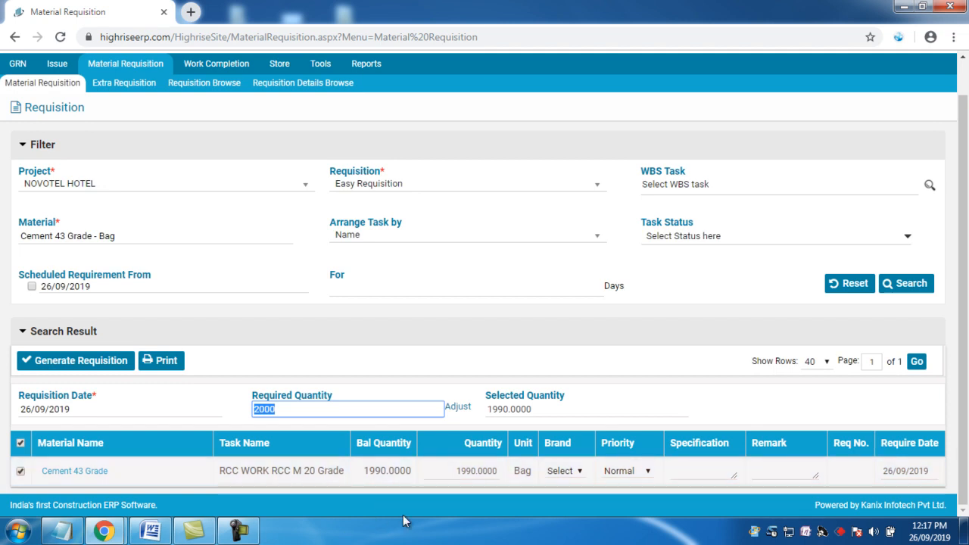
Step: Check the Specification, Remark and Require Date fields of the cement row
{"action": "left_click", "coordinate": [903, 473]}
{"action": "left_click", "coordinate": [705, 472]}
{"action": "left_click", "coordinate": [795, 470]}
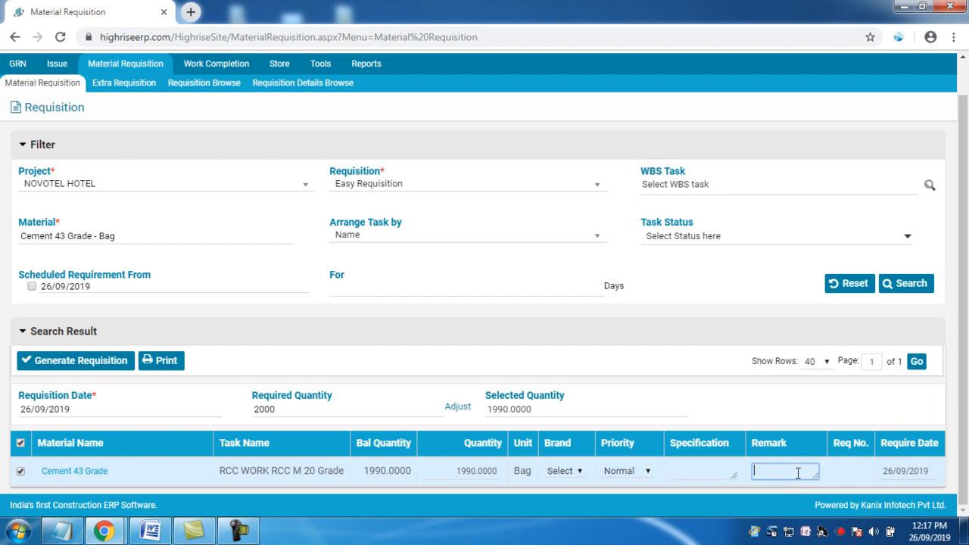
{"action": "left_click", "coordinate": [902, 467]}
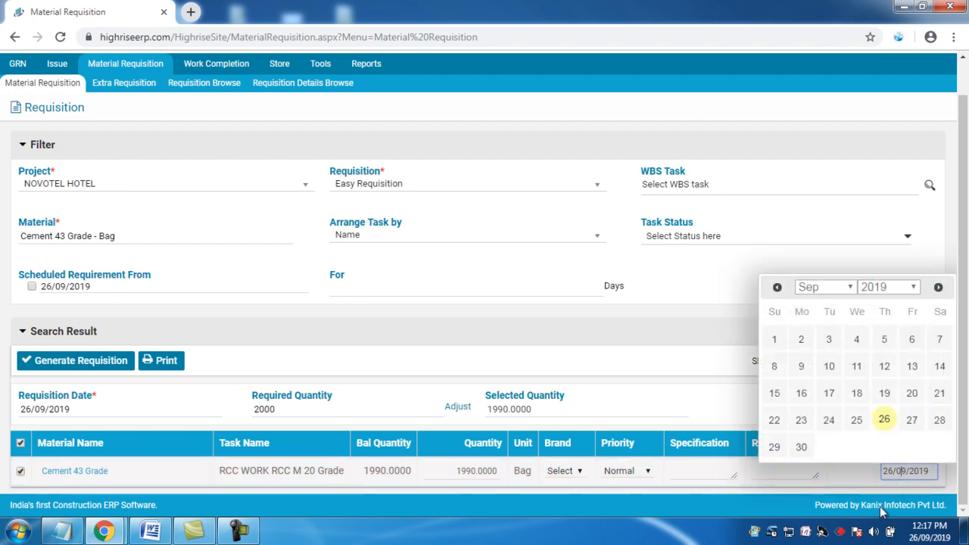
Step: Generate the easy requisition for the selected cement row, dismiss the confirmation message and highlight the requisition number
{"action": "left_click", "coordinate": [97, 362]}
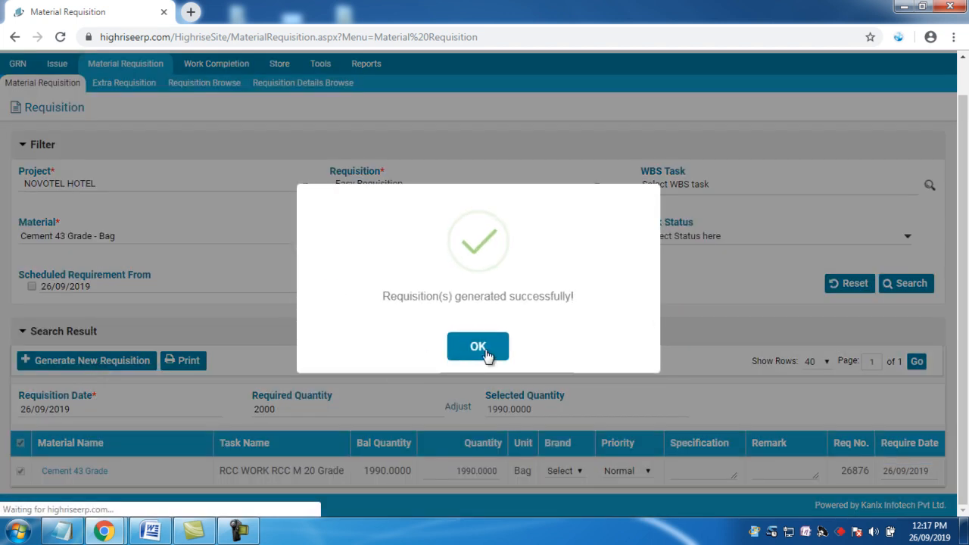
{"action": "left_click", "coordinate": [487, 354]}
{"action": "double_click", "coordinate": [854, 470]}
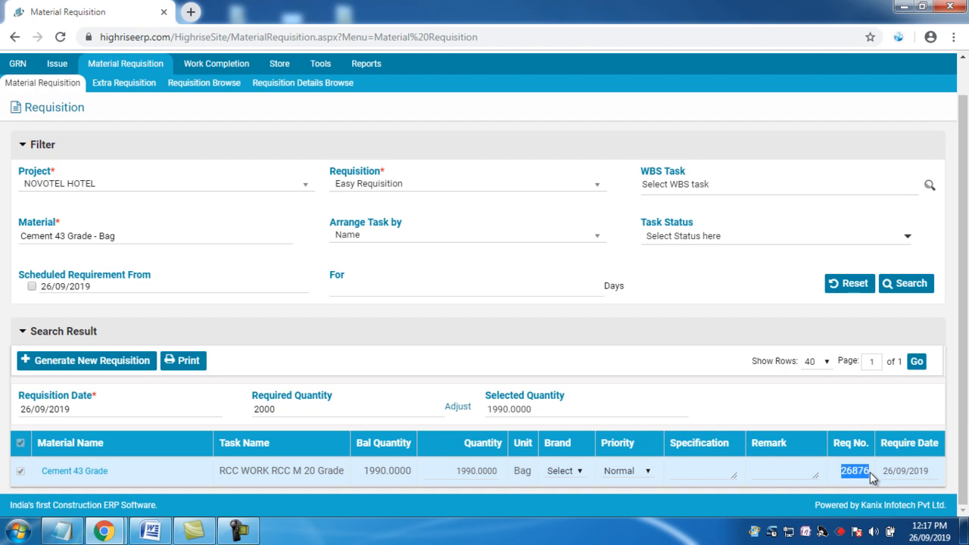
Step: Reopen a blank requisition form and choose the NOVOTEL HOTEL project with the Procurement Plan type
{"action": "left_click", "coordinate": [61, 89]}
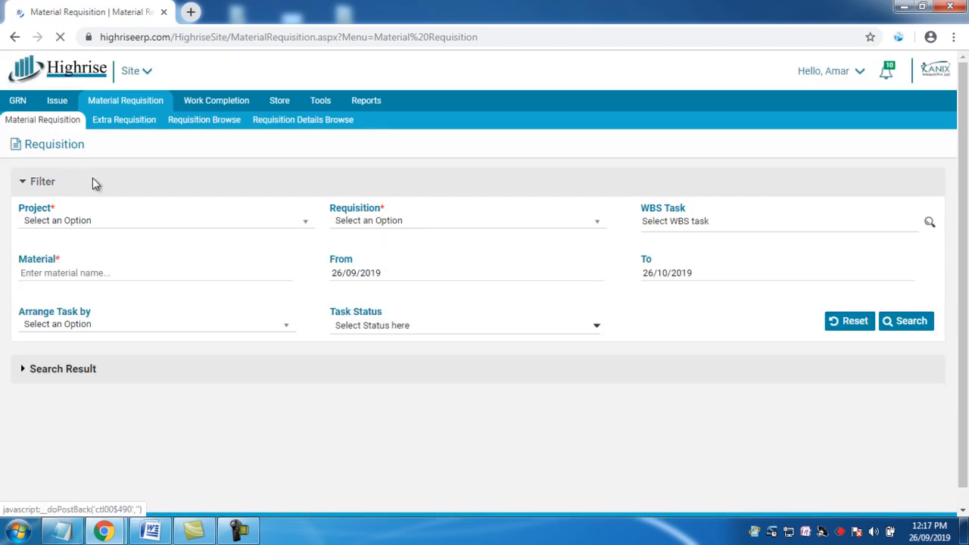
{"action": "left_click", "coordinate": [119, 231]}
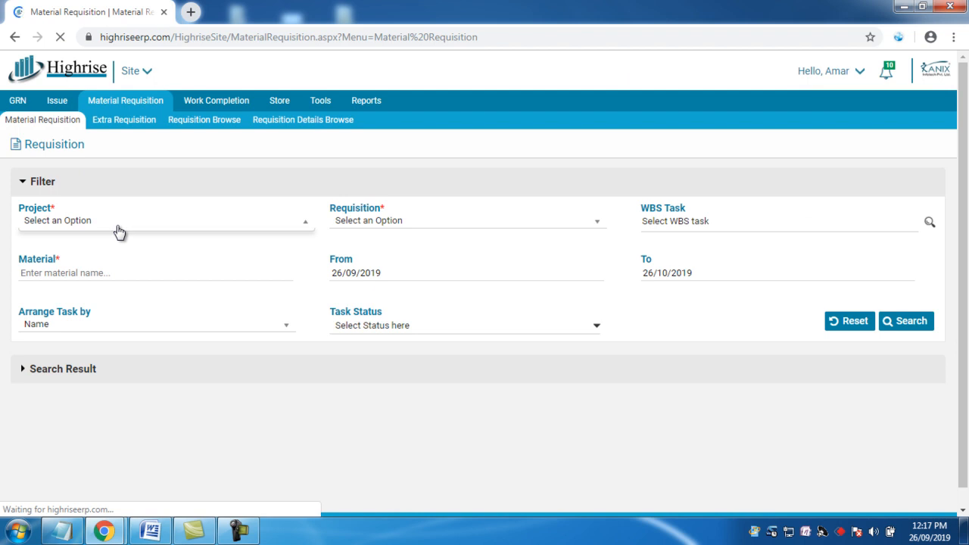
{"action": "type", "text": "nov"}
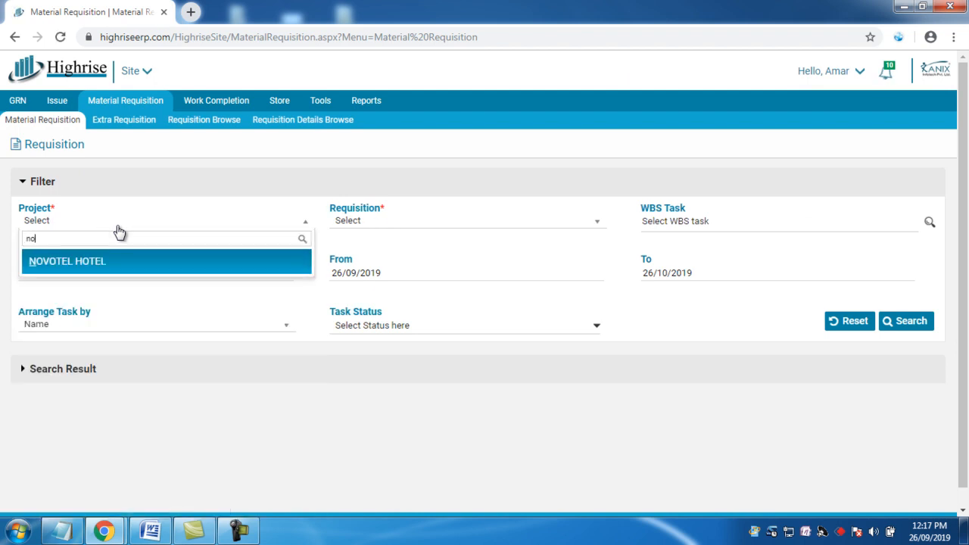
{"action": "left_click", "coordinate": [159, 265]}
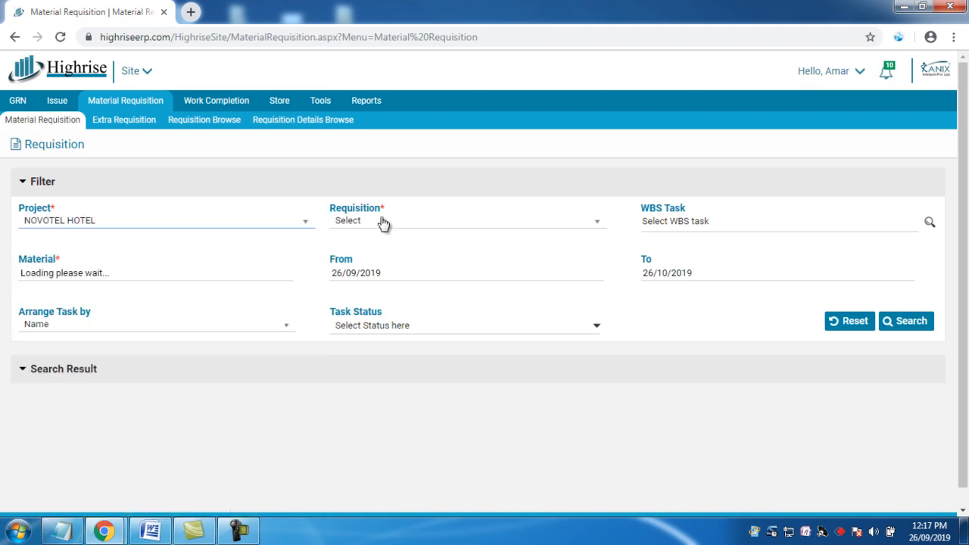
{"action": "left_click", "coordinate": [382, 221]}
{"action": "left_click", "coordinate": [428, 341]}
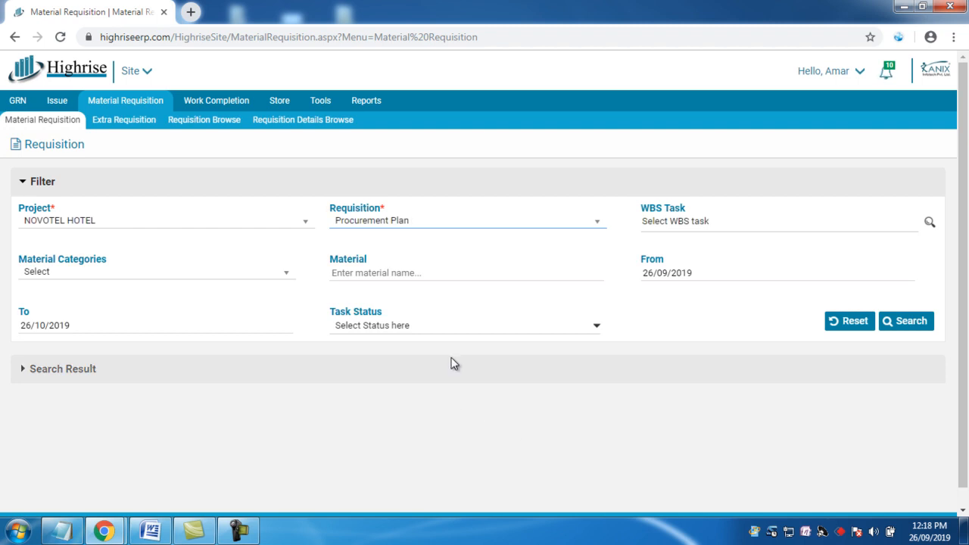
{"action": "left_click", "coordinate": [370, 258]}
{"action": "left_click_drag", "start_coordinate": [370, 257], "coordinate": [324, 262]}
{"action": "left_click", "coordinate": [378, 260]}
Step: Set the procurement plan's From date to 26/09/2000 and search for the planned materials
{"action": "scroll", "coordinate": [368, 424], "scroll_direction": "down", "scroll_amount": 1}
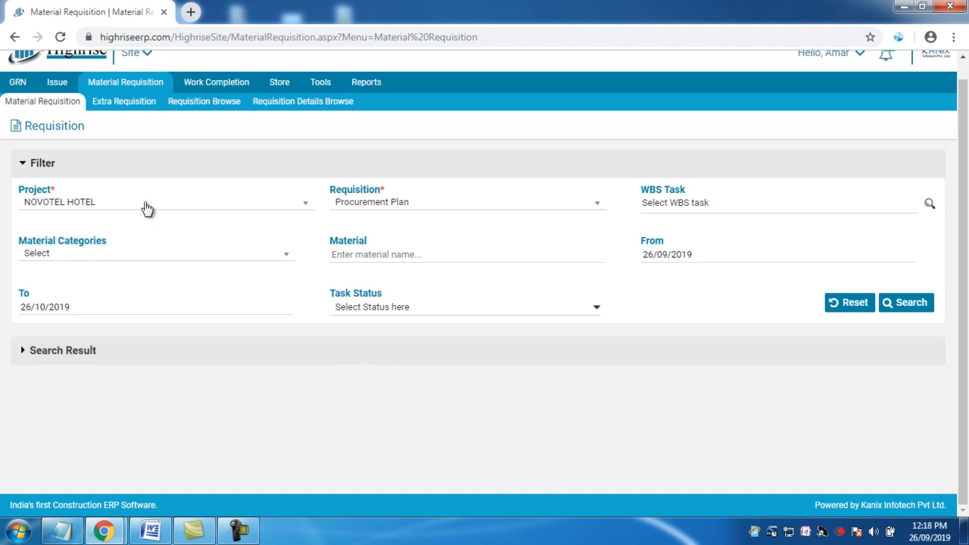
{"action": "left_click", "coordinate": [703, 252]}
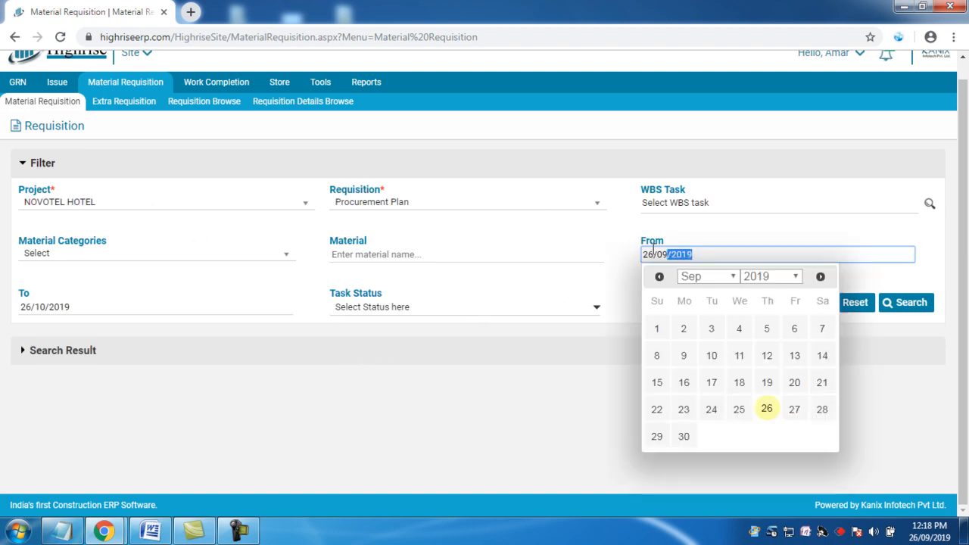
{"action": "left_click", "coordinate": [699, 255]}
{"action": "key", "text": "BackSpace"}
{"action": "key", "text": "BackSpace"}
{"action": "type", "text": "00"}
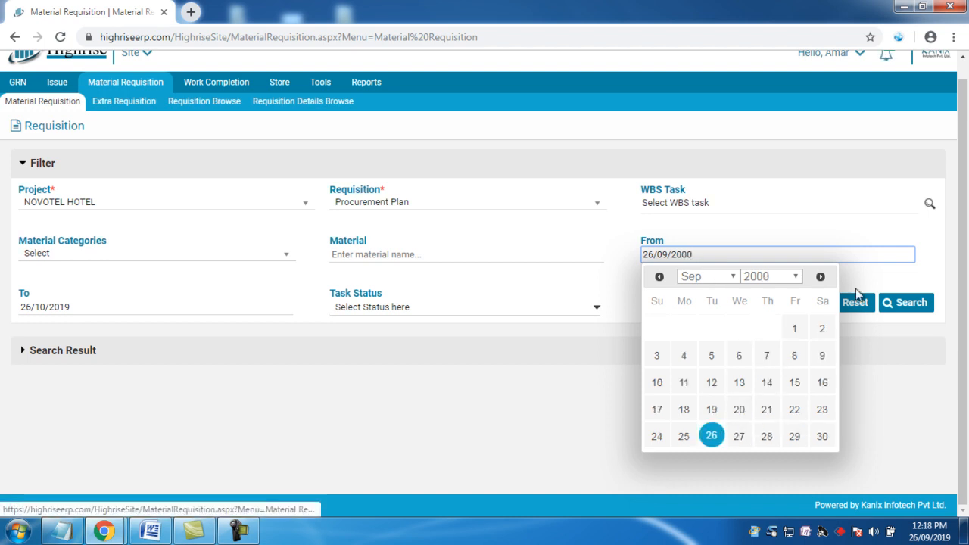
{"action": "left_click", "coordinate": [710, 439]}
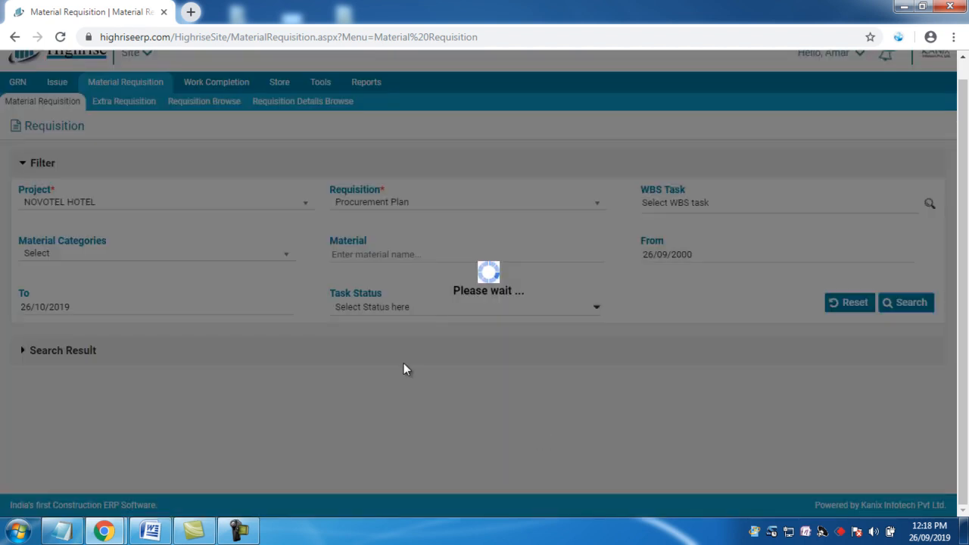
Step: Expand the task details of the cement, plywood, crushed sand and glass materials to include their planned quantities in the requisition
{"action": "scroll", "coordinate": [371, 374], "scroll_direction": "down", "scroll_amount": 2}
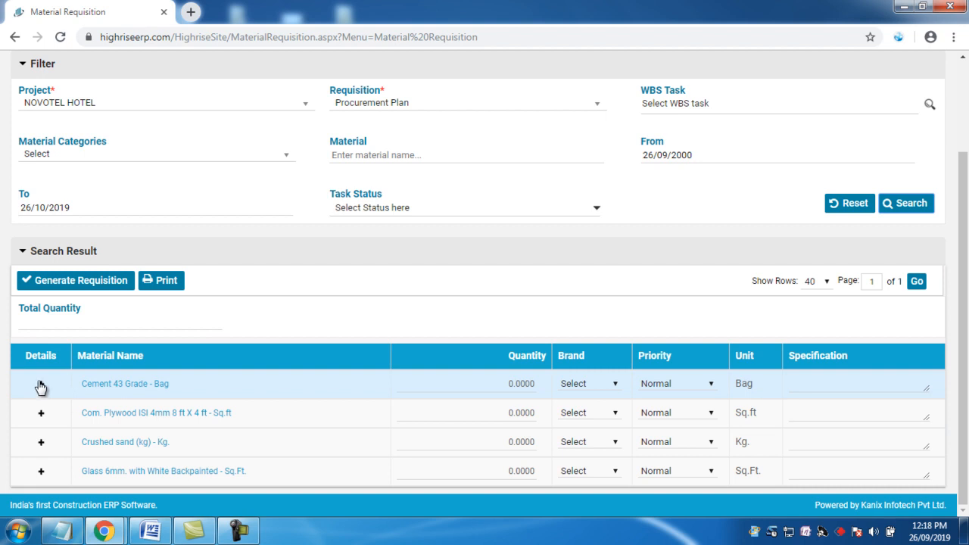
{"action": "left_click", "coordinate": [41, 386]}
{"action": "scroll", "coordinate": [216, 242], "scroll_direction": "down", "scroll_amount": 1}
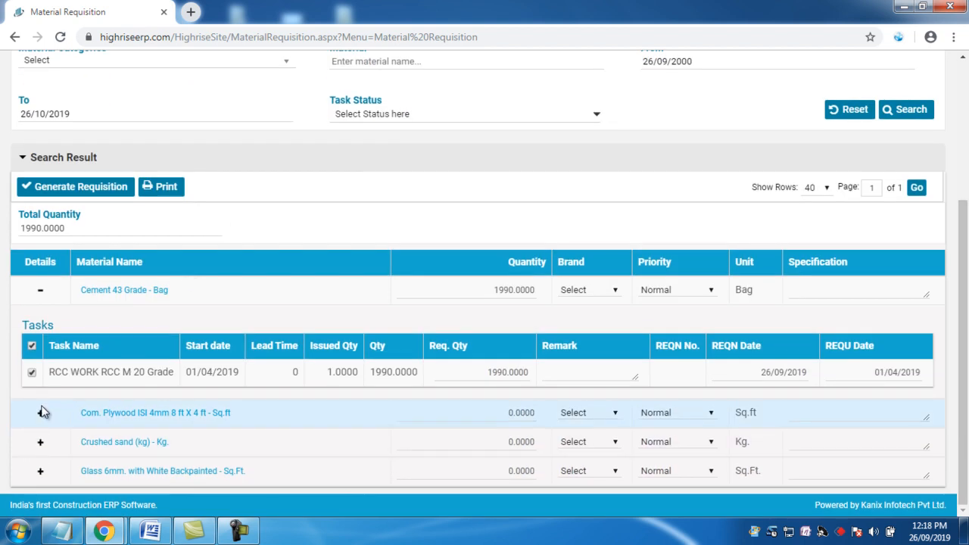
{"action": "left_click", "coordinate": [41, 412]}
{"action": "scroll", "coordinate": [217, 292], "scroll_direction": "down", "scroll_amount": 1}
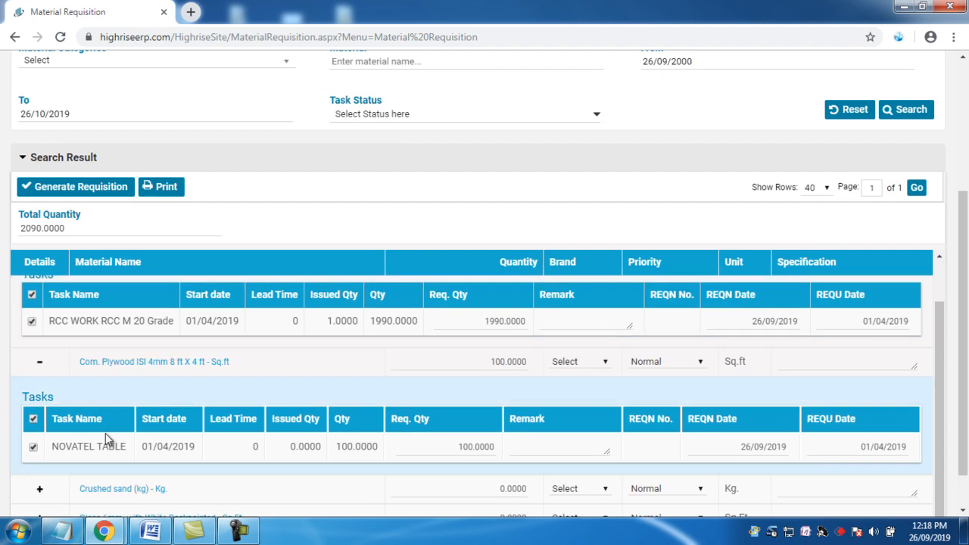
{"action": "left_click", "coordinate": [39, 490]}
{"action": "scroll", "coordinate": [273, 333], "scroll_direction": "down", "scroll_amount": 1}
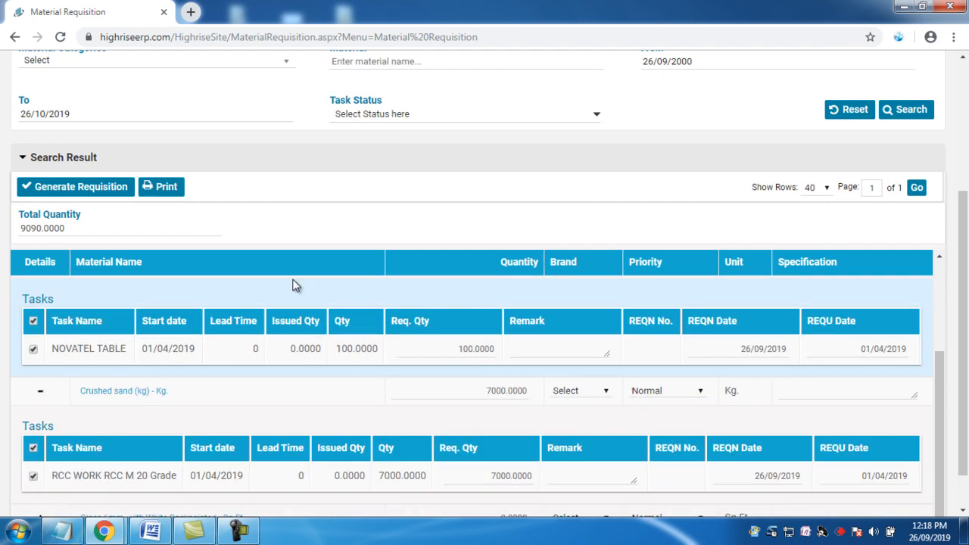
{"action": "scroll", "coordinate": [295, 286], "scroll_direction": "down", "scroll_amount": 1}
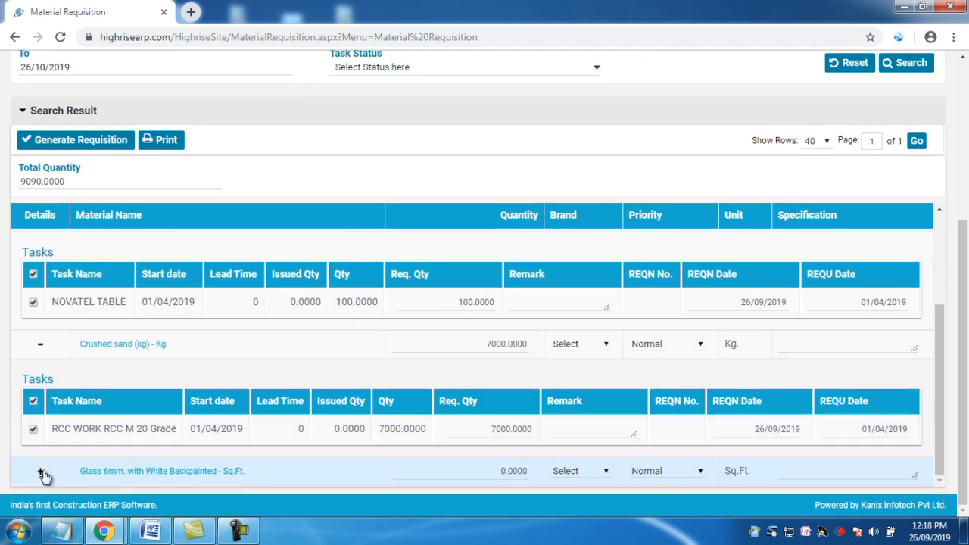
{"action": "left_click", "coordinate": [42, 473]}
{"action": "scroll", "coordinate": [275, 391], "scroll_direction": "down", "scroll_amount": 1}
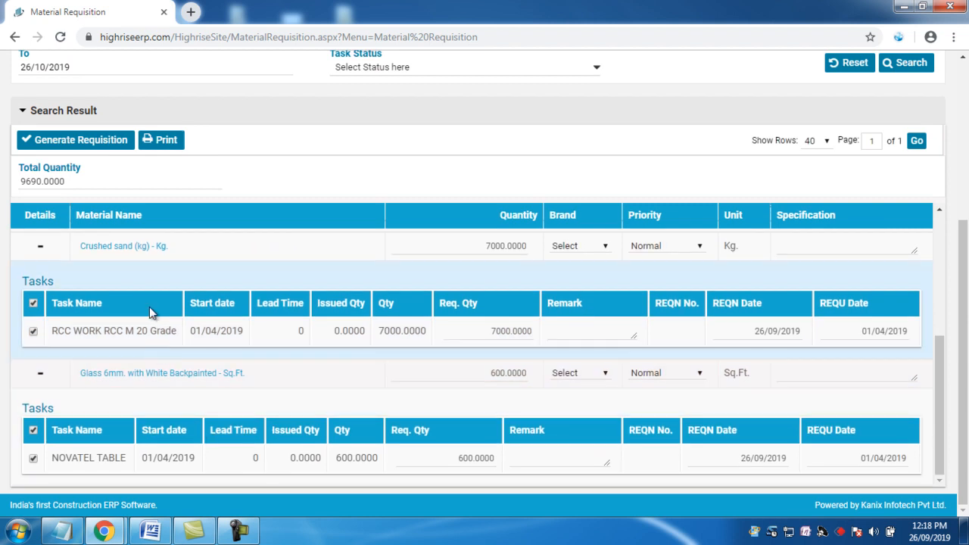
Step: Review the required quantities in the expanded task tables and collapse all four material rows
{"action": "left_click", "coordinate": [407, 459]}
{"action": "scroll", "coordinate": [501, 401], "scroll_direction": "up", "scroll_amount": 4}
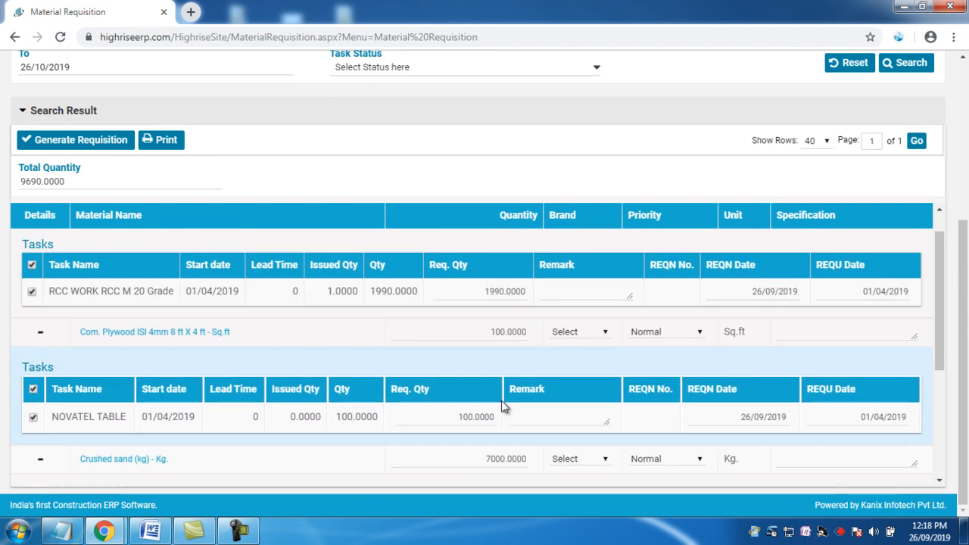
{"action": "scroll", "coordinate": [501, 401], "scroll_direction": "up", "scroll_amount": 3}
{"action": "left_click", "coordinate": [475, 397]}
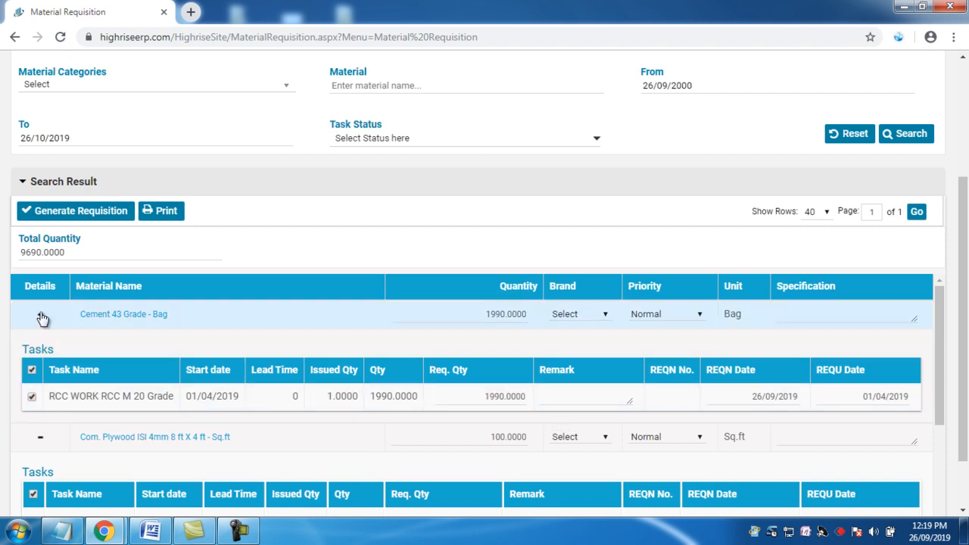
{"action": "left_click", "coordinate": [41, 317]}
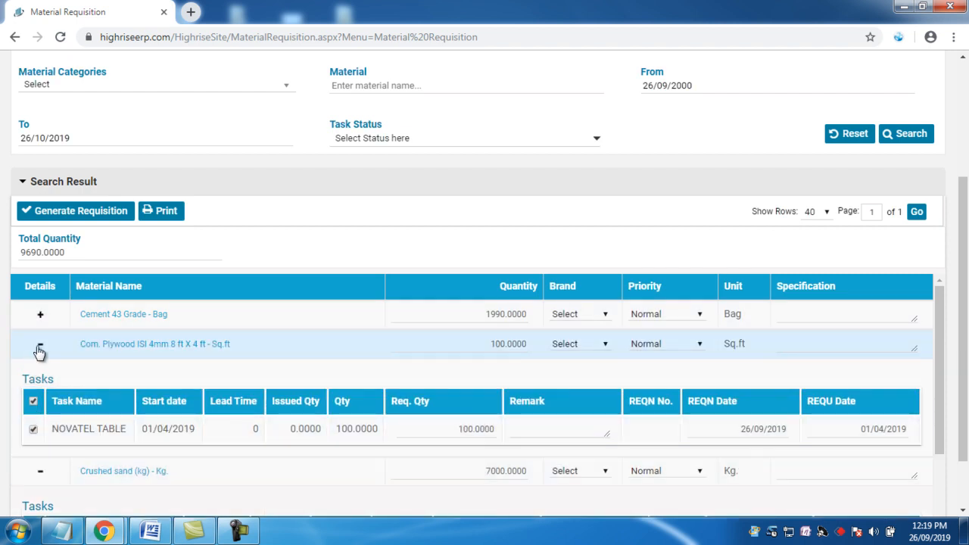
{"action": "left_click", "coordinate": [40, 350]}
{"action": "left_click", "coordinate": [41, 375]}
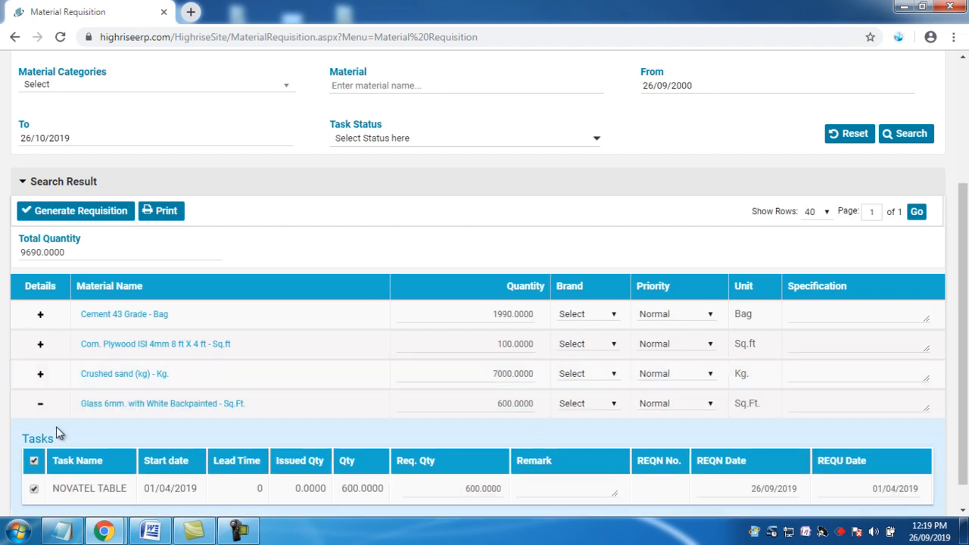
{"action": "left_click", "coordinate": [40, 404]}
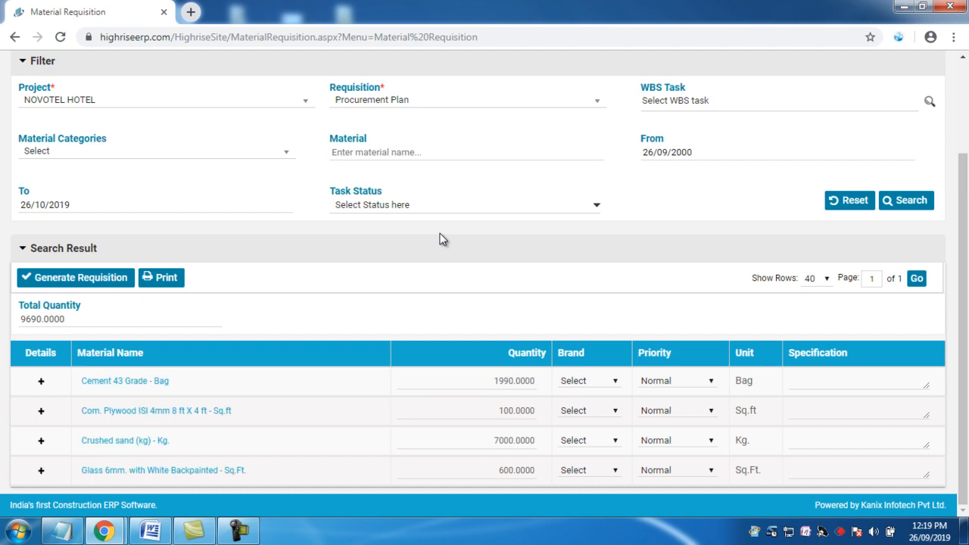
Step: Expand the Cement 43 Grade row and inspect its required quantity, requisition and required dates, Brand options and Specification field
{"action": "left_click", "coordinate": [41, 381]}
{"action": "scroll", "coordinate": [159, 347], "scroll_direction": "down", "scroll_amount": 1}
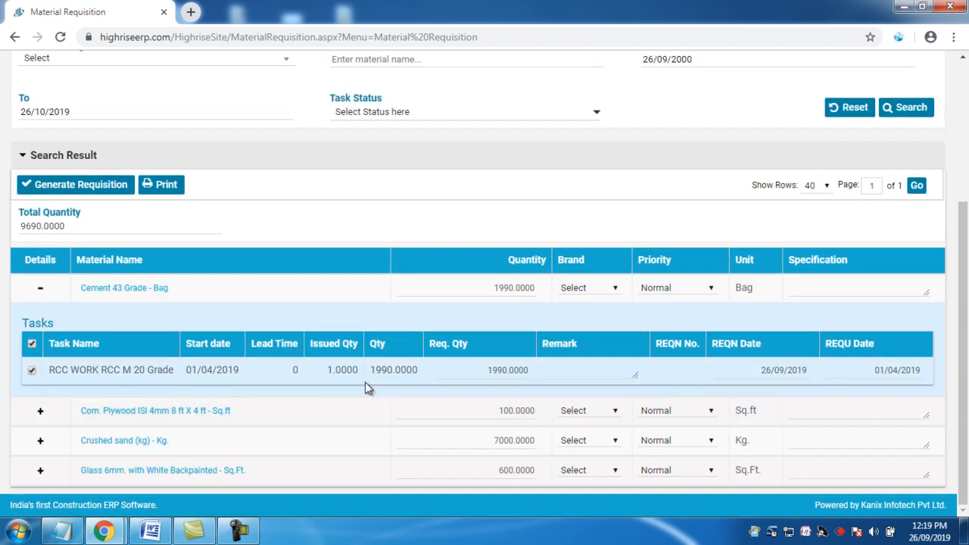
{"action": "left_click", "coordinate": [509, 370]}
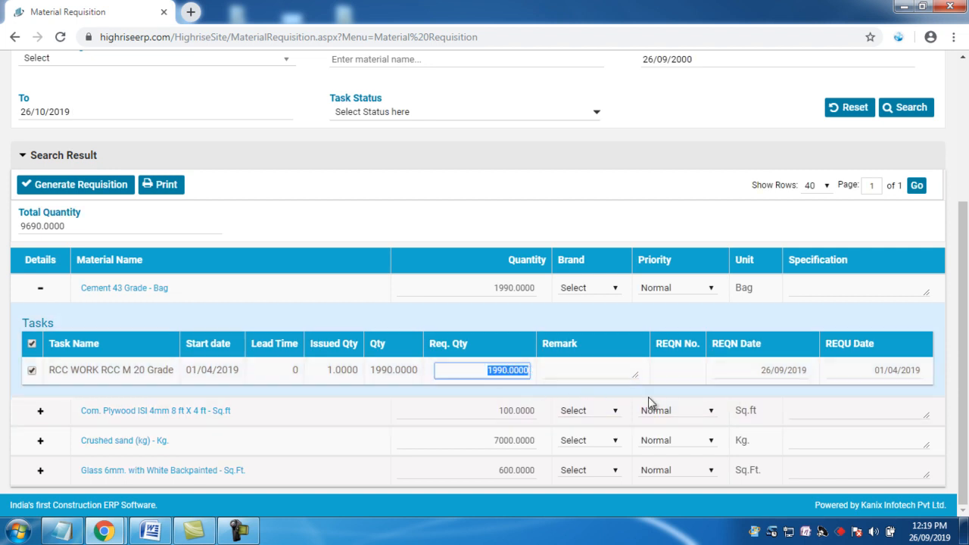
{"action": "left_click", "coordinate": [758, 370]}
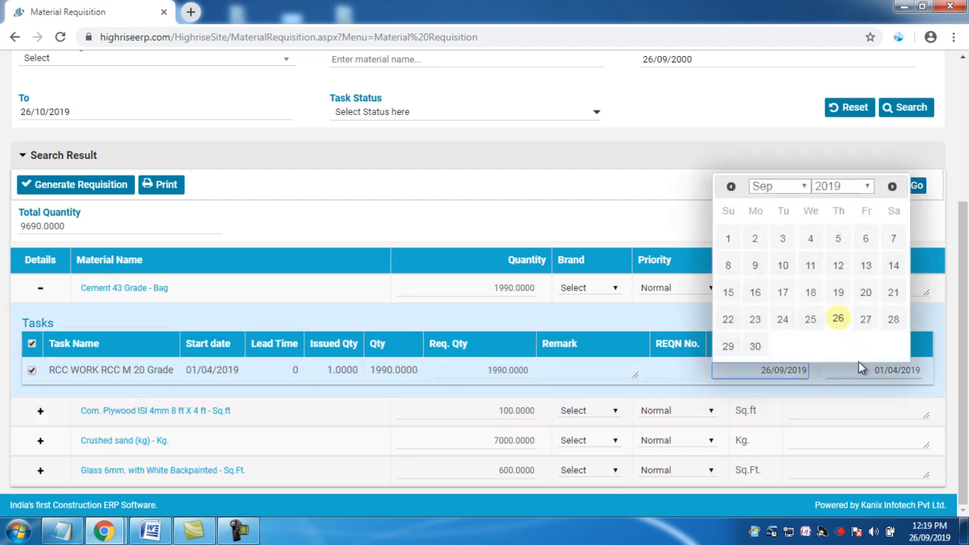
{"action": "left_click", "coordinate": [867, 370]}
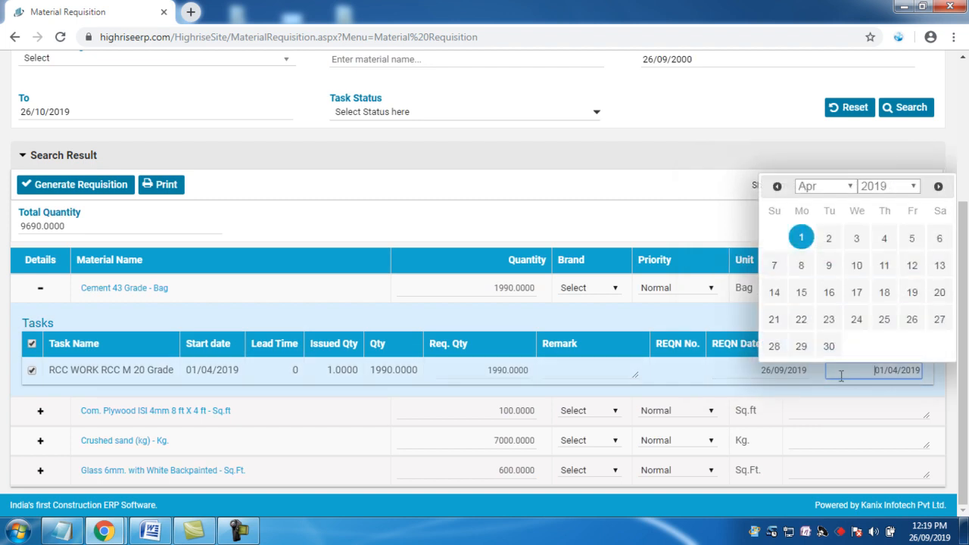
{"action": "left_click", "coordinate": [573, 288]}
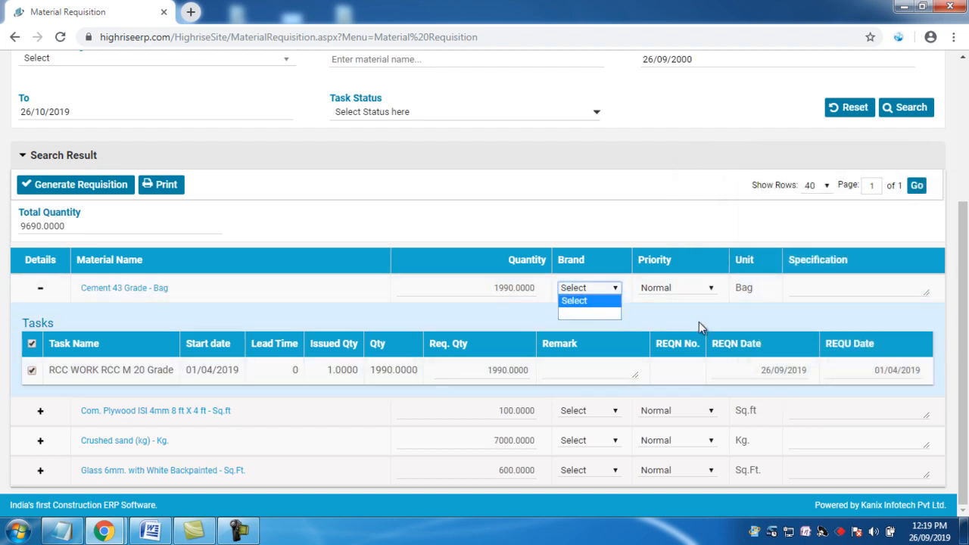
{"action": "left_click", "coordinate": [807, 294]}
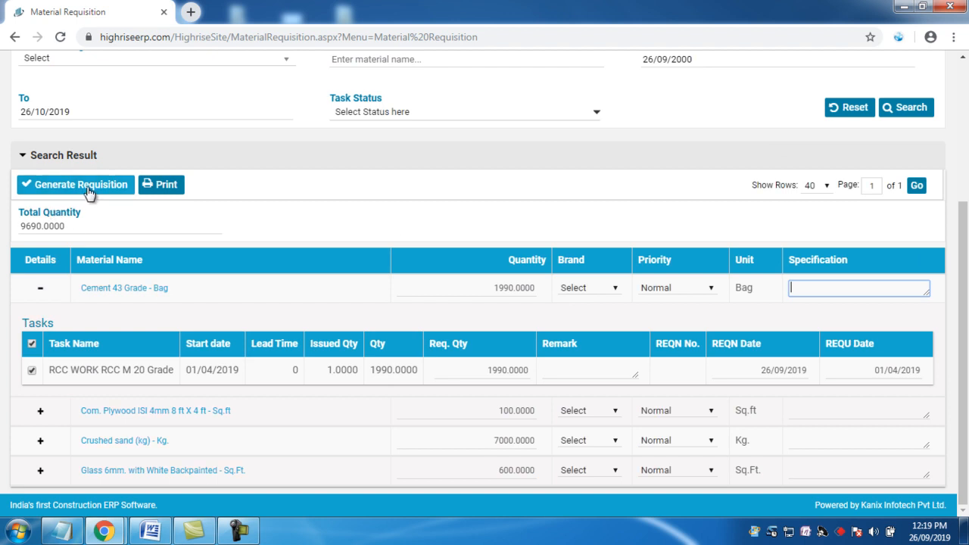
Step: Expand the plywood row's tasks and generate the procurement-plan requisitions for all four materials
{"action": "left_click", "coordinate": [41, 413]}
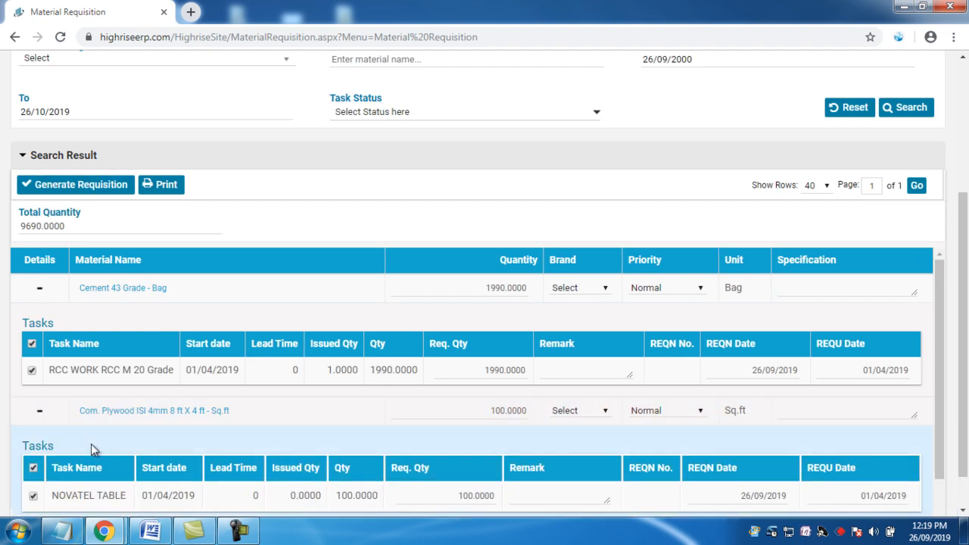
{"action": "scroll", "coordinate": [115, 418], "scroll_direction": "down", "scroll_amount": 1}
{"action": "scroll", "coordinate": [124, 367], "scroll_direction": "up", "scroll_amount": 1}
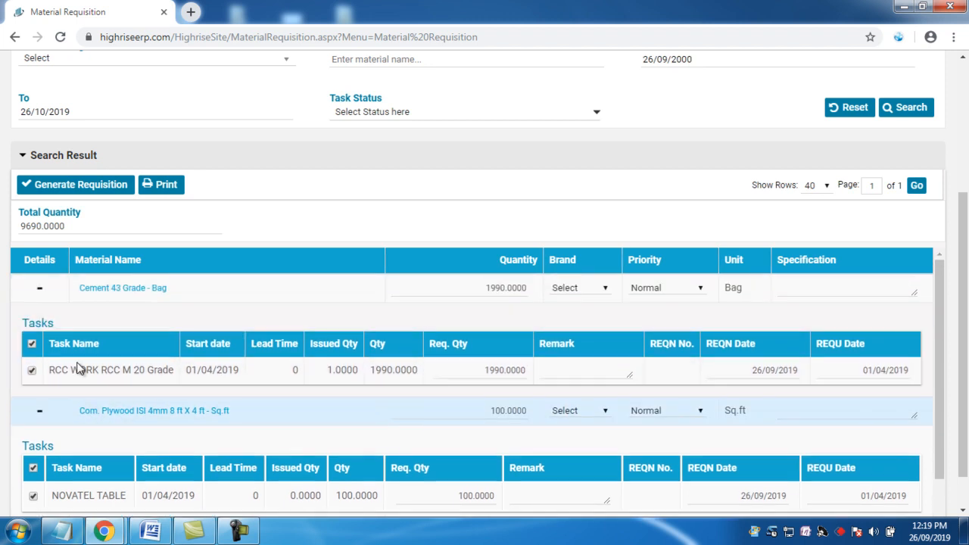
{"action": "left_click", "coordinate": [102, 186]}
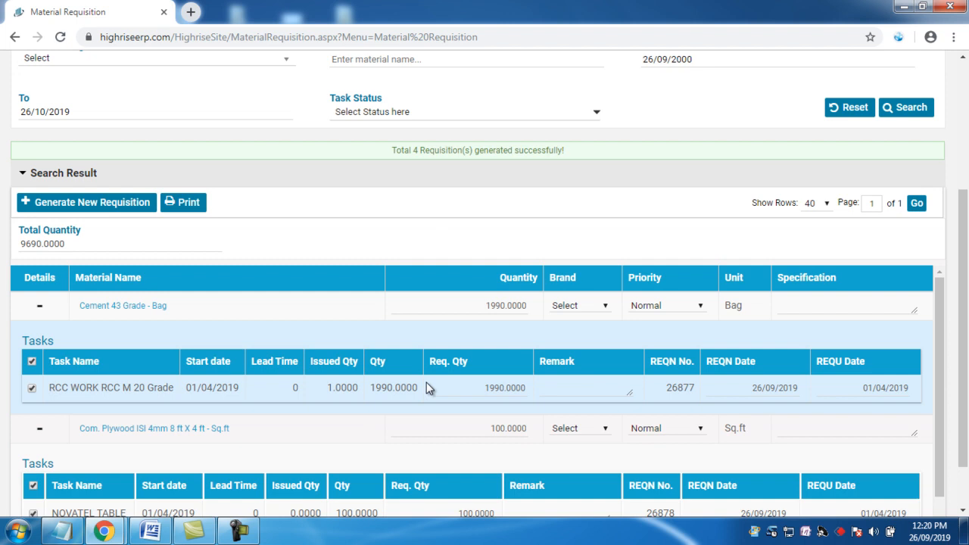
Step: Open the Requisition Browse page and check the available libraries, keeping DEMO LIBRARY
{"action": "scroll", "coordinate": [426, 383], "scroll_direction": "up", "scroll_amount": 3}
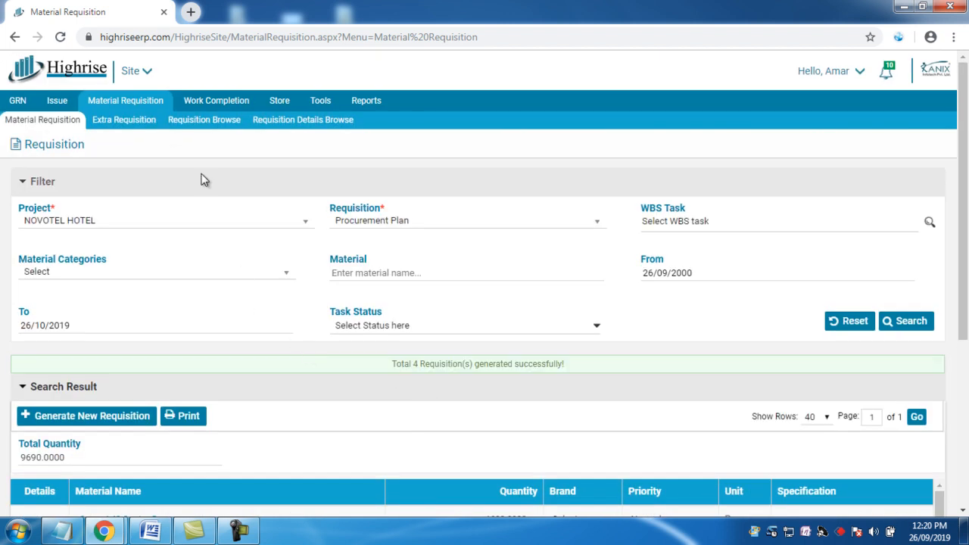
{"action": "left_click", "coordinate": [211, 123]}
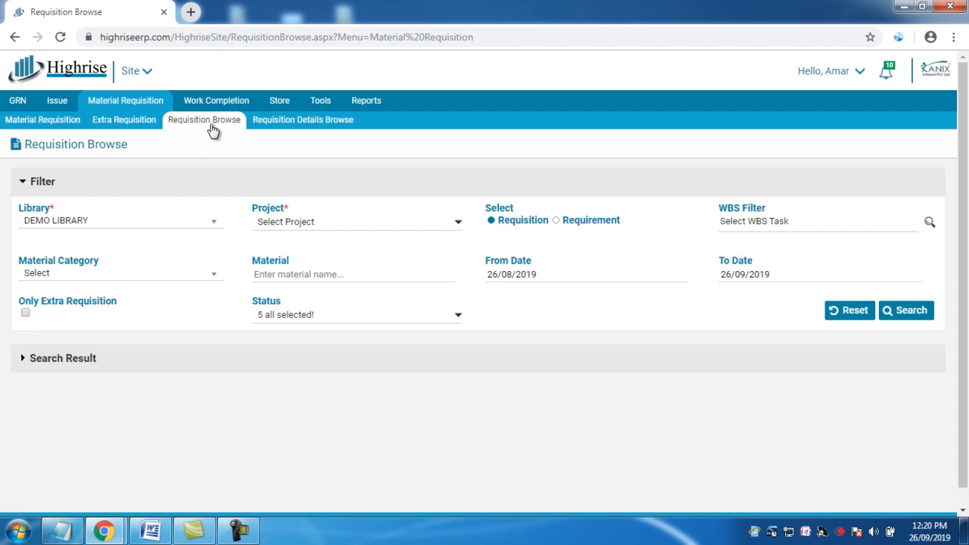
{"action": "left_click", "coordinate": [142, 224]}
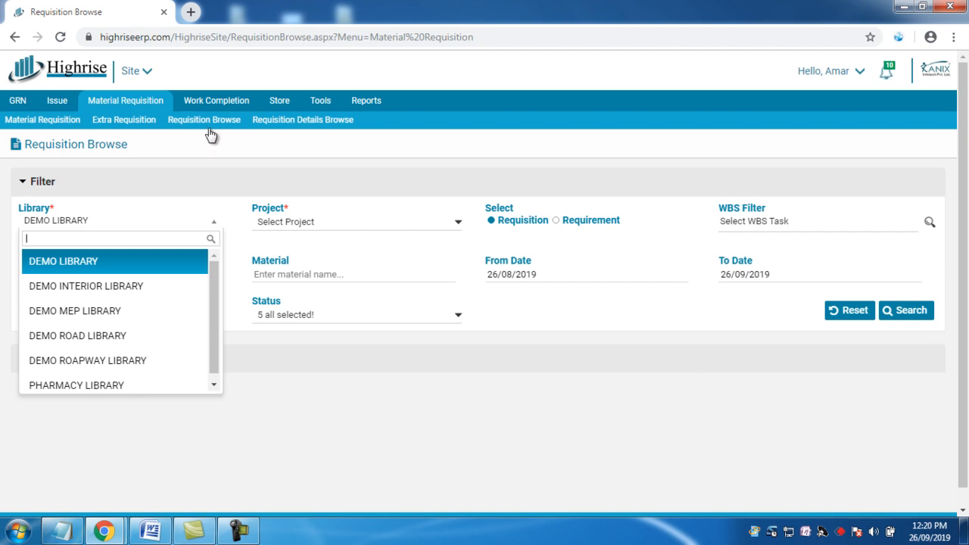
{"action": "left_click", "coordinate": [146, 224]}
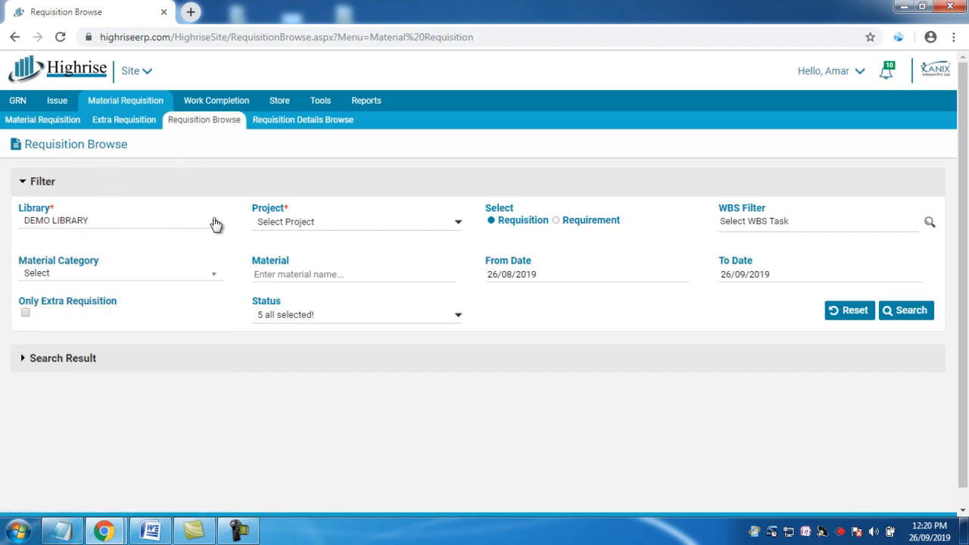
Step: Filter the requisitions by the NOVOTEL HOTEL project and run the search
{"action": "left_click", "coordinate": [291, 225]}
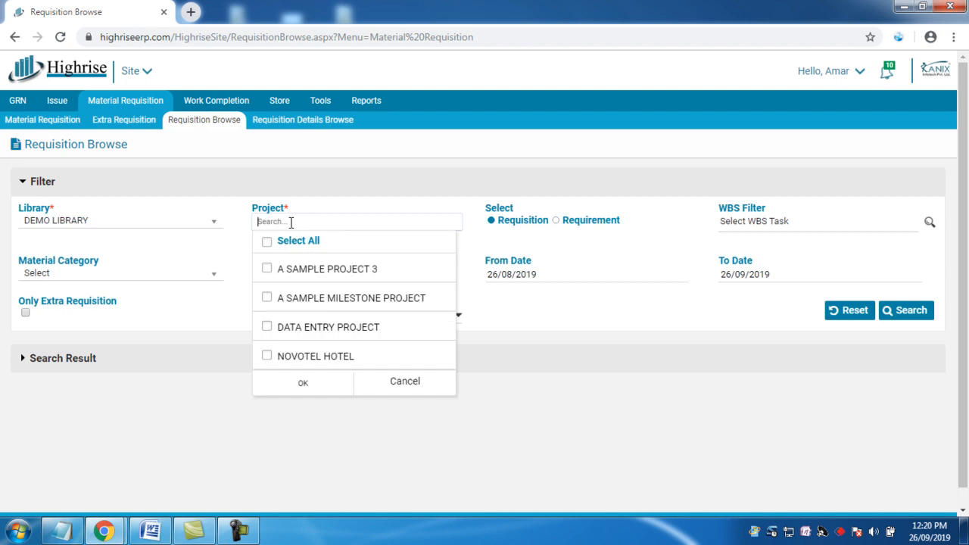
{"action": "type", "text": "nov"}
{"action": "left_click", "coordinate": [363, 271]}
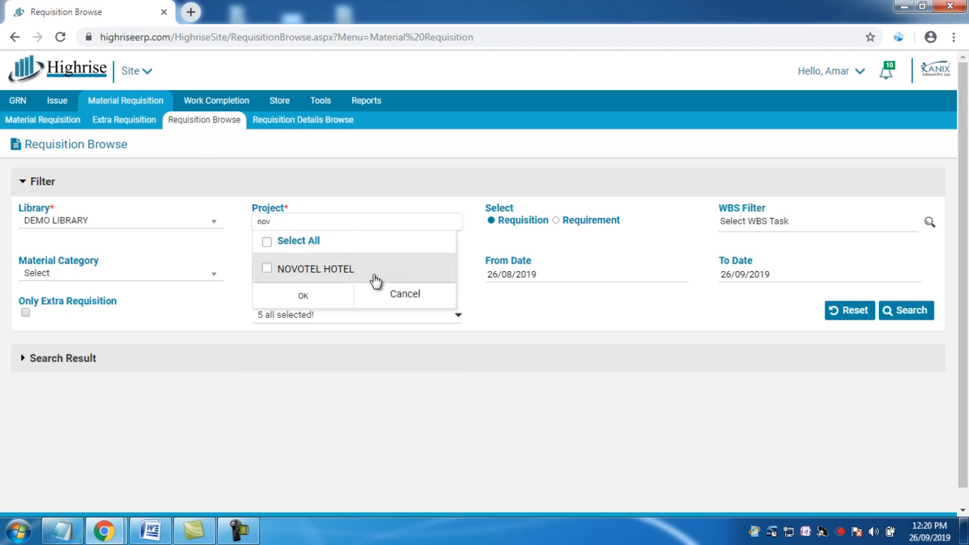
{"action": "left_click", "coordinate": [306, 296]}
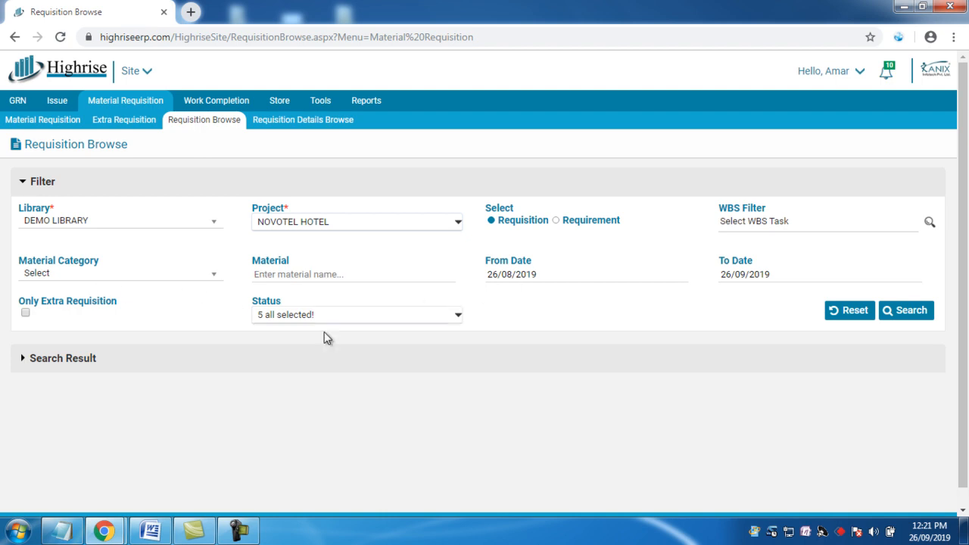
{"action": "left_click", "coordinate": [925, 316]}
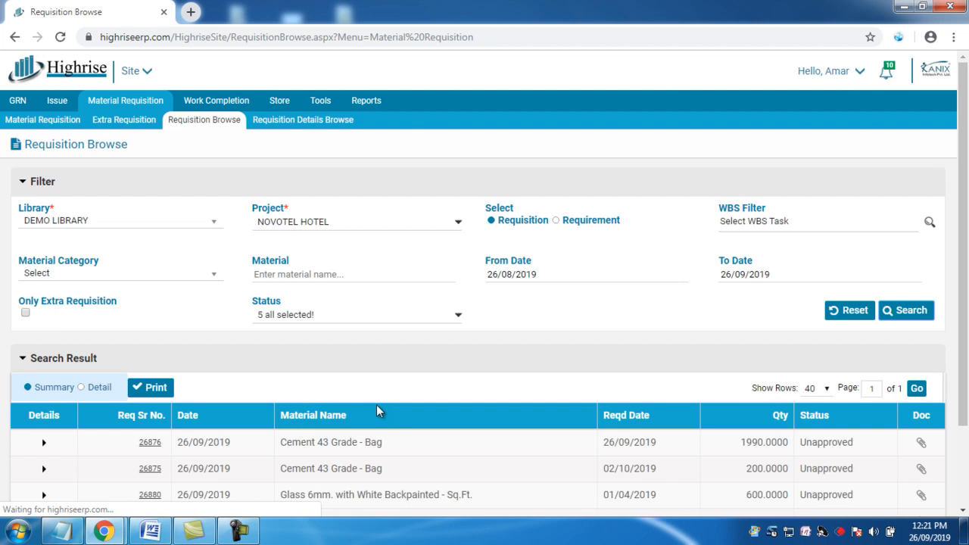
Step: Review the listed requisitions and highlight the status and quantity of the first cement requisition
{"action": "scroll", "coordinate": [376, 404], "scroll_direction": "down", "scroll_amount": 2}
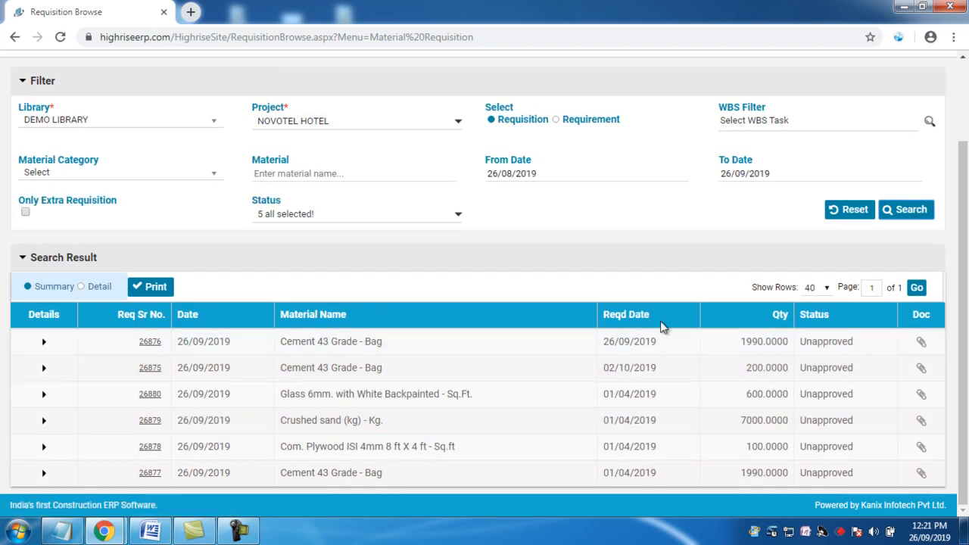
{"action": "left_click_drag", "start_coordinate": [800, 342], "coordinate": [856, 343]}
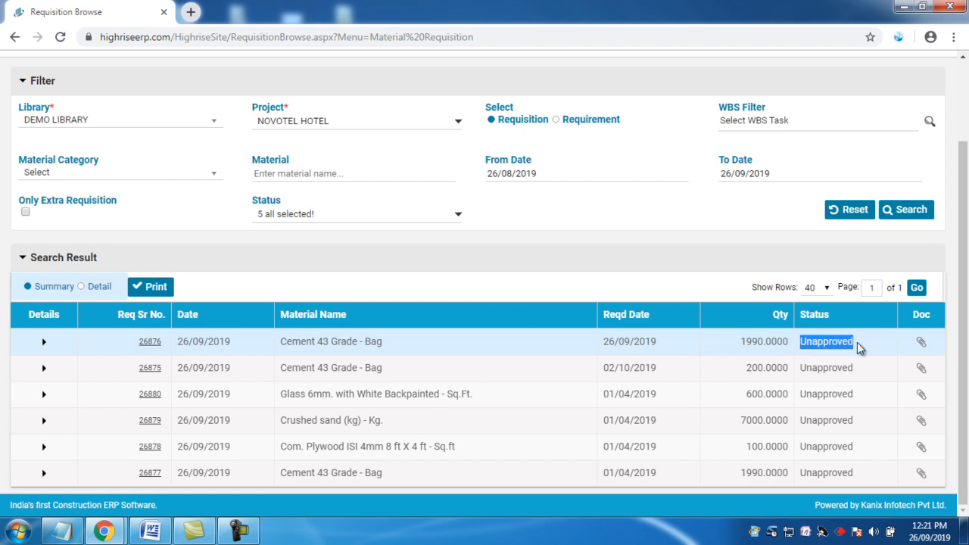
{"action": "left_click_drag", "start_coordinate": [726, 342], "coordinate": [782, 346]}
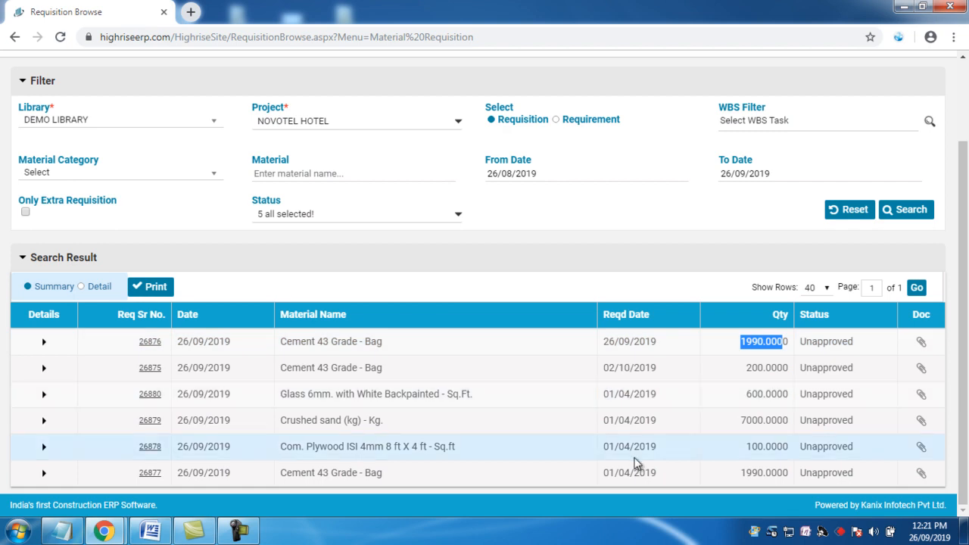
Step: Open the document upload for the first cement requisition, browse for a file without choosing one, and inspect the Remark field
{"action": "left_click", "coordinate": [921, 343]}
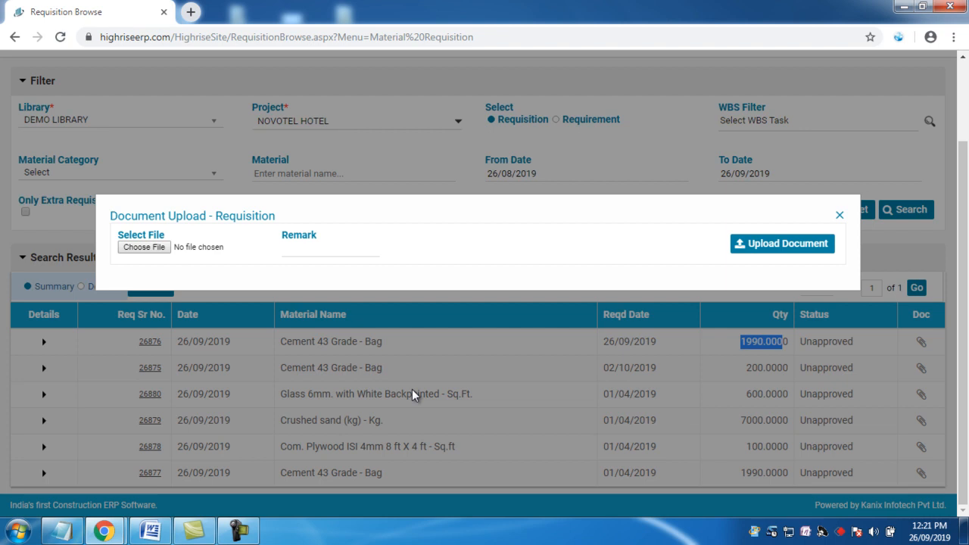
{"action": "left_click", "coordinate": [136, 248]}
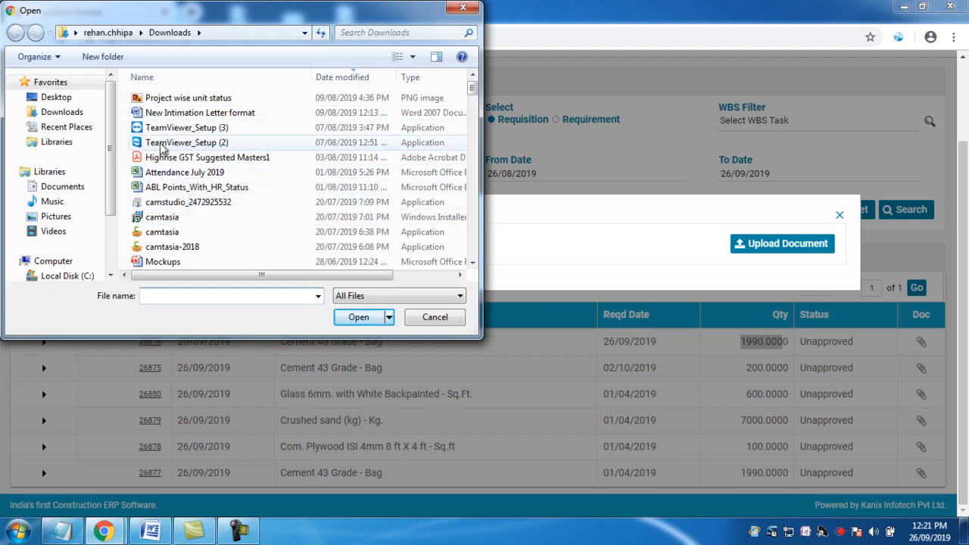
{"action": "left_click", "coordinate": [435, 317]}
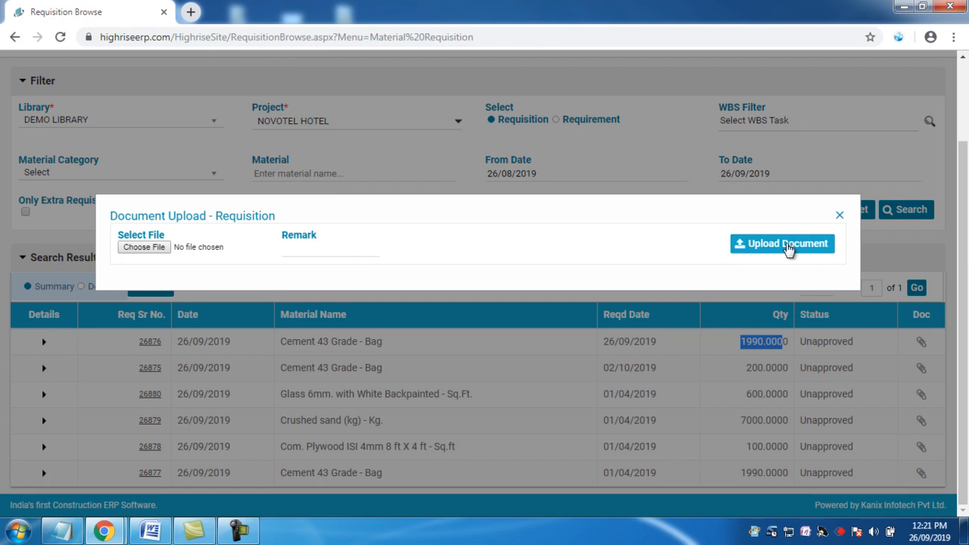
{"action": "left_click", "coordinate": [316, 247]}
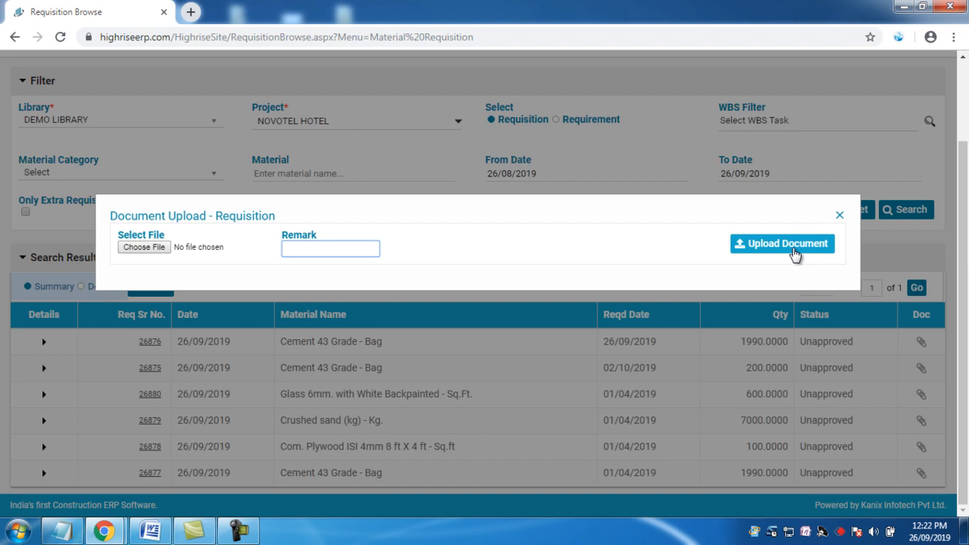
Step: Close the document upload without uploading, expand the first cement requisition's details, and highlight its status
{"action": "left_click", "coordinate": [840, 216]}
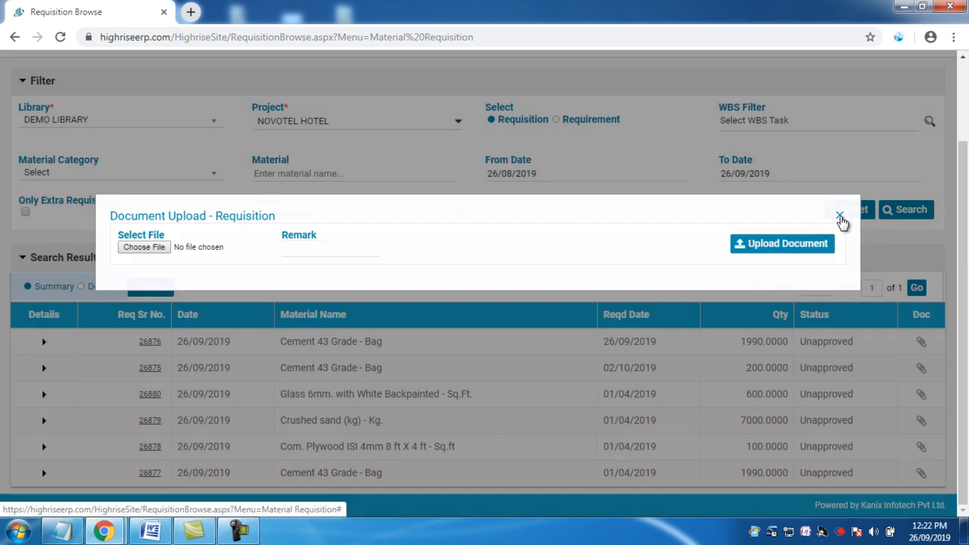
{"action": "left_click", "coordinate": [43, 342]}
{"action": "scroll", "coordinate": [406, 325], "scroll_direction": "down", "scroll_amount": 1}
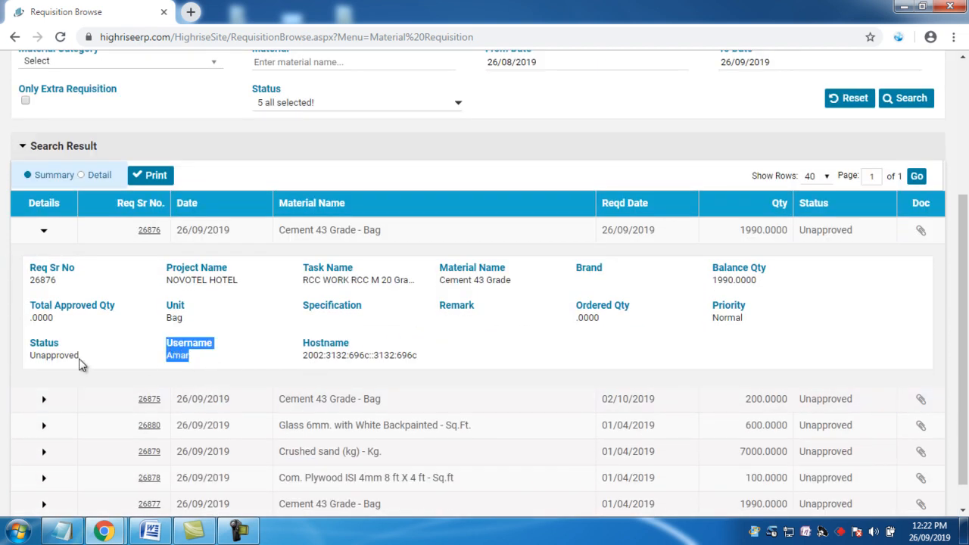
{"action": "left_click_drag", "start_coordinate": [79, 355], "coordinate": [30, 340]}
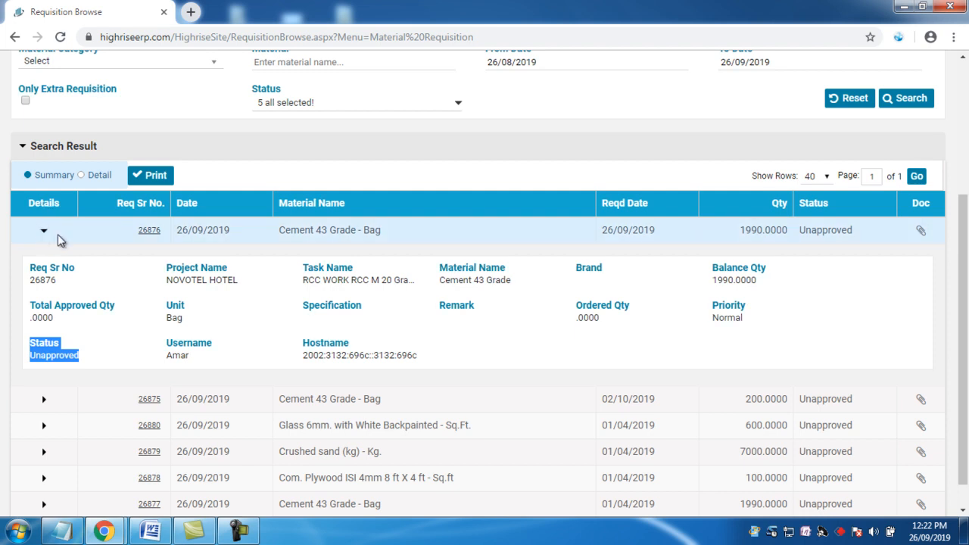
Step: Print the requisition search results in Summary format, review the Requisition Tracking report across its columns, and close it
{"action": "left_click", "coordinate": [90, 179]}
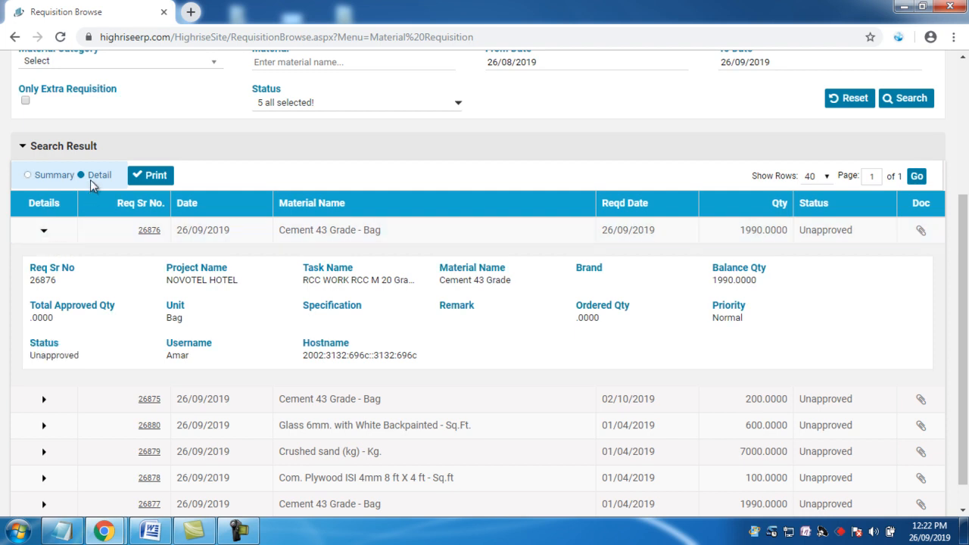
{"action": "left_click", "coordinate": [54, 180]}
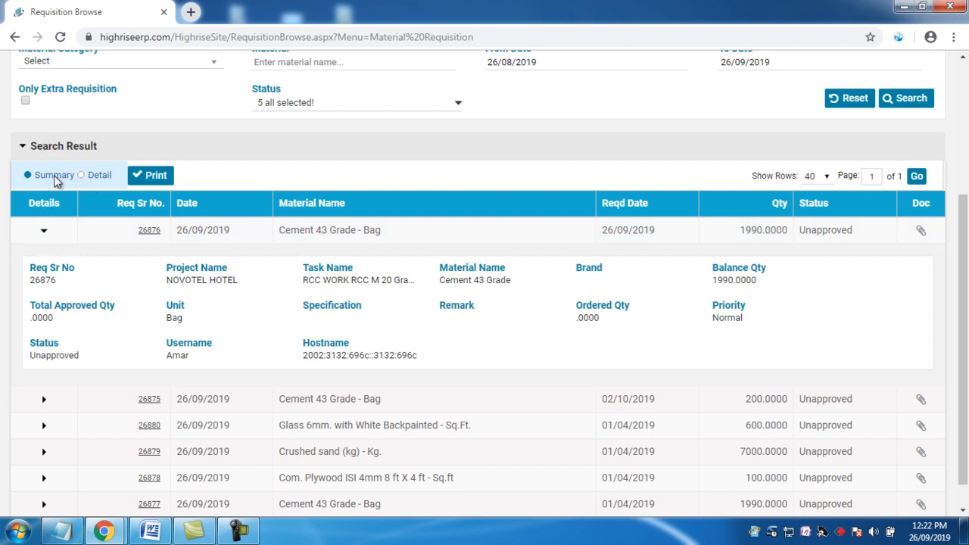
{"action": "left_click", "coordinate": [150, 175]}
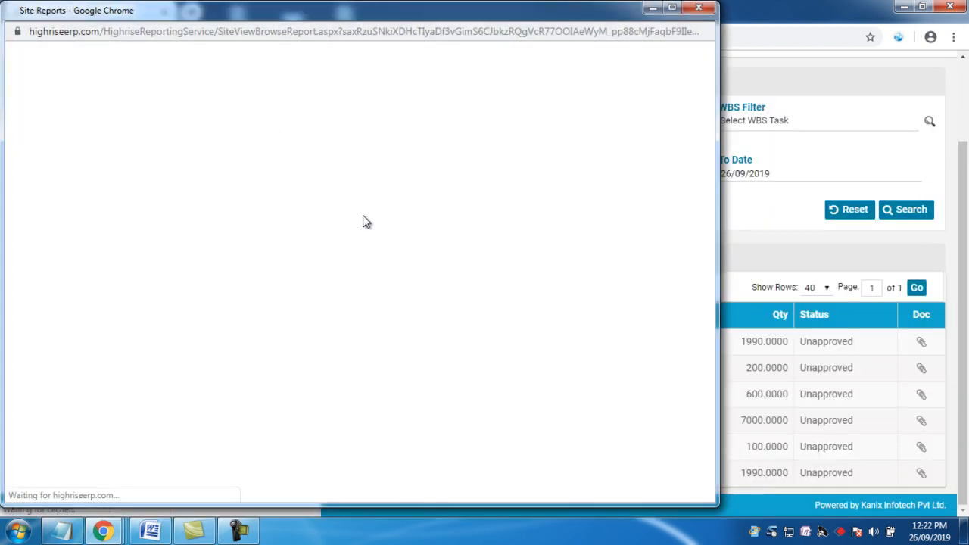
{"action": "scroll", "coordinate": [379, 226], "scroll_direction": "down", "scroll_amount": 3}
{"action": "scroll", "coordinate": [398, 240], "scroll_direction": "up", "scroll_amount": 3}
{"action": "scroll", "coordinate": [356, 249], "scroll_direction": "right", "scroll_amount": 3}
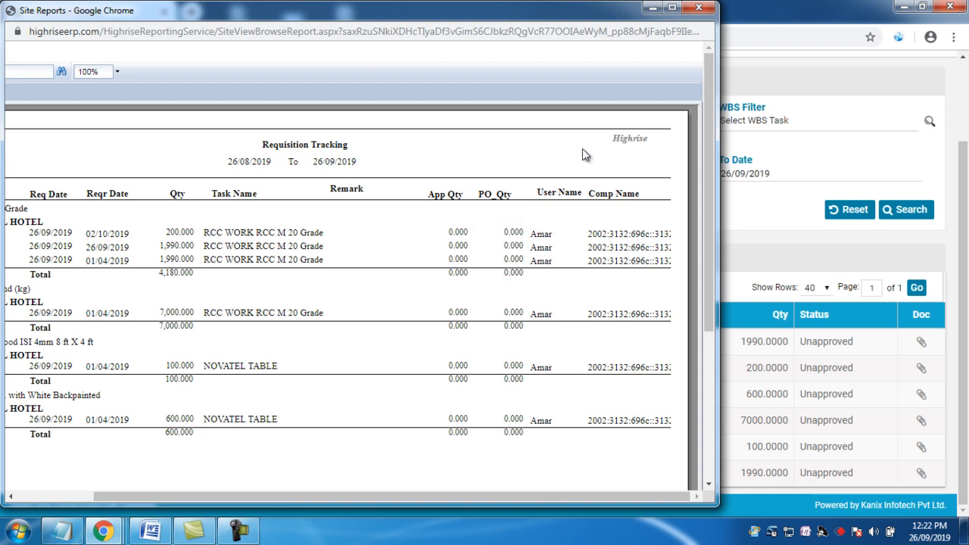
{"action": "scroll", "coordinate": [281, 304], "scroll_direction": "left", "scroll_amount": 2}
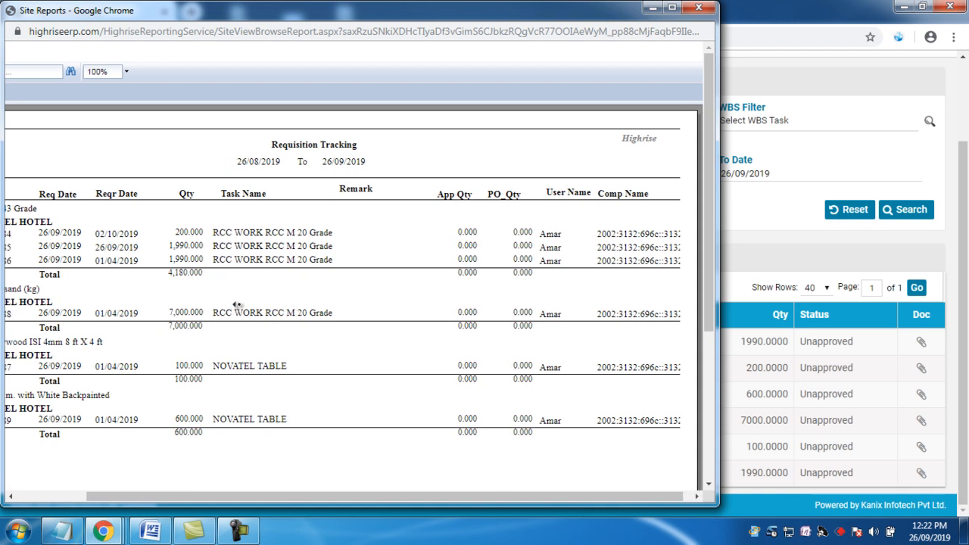
{"action": "left_click", "coordinate": [700, 9]}
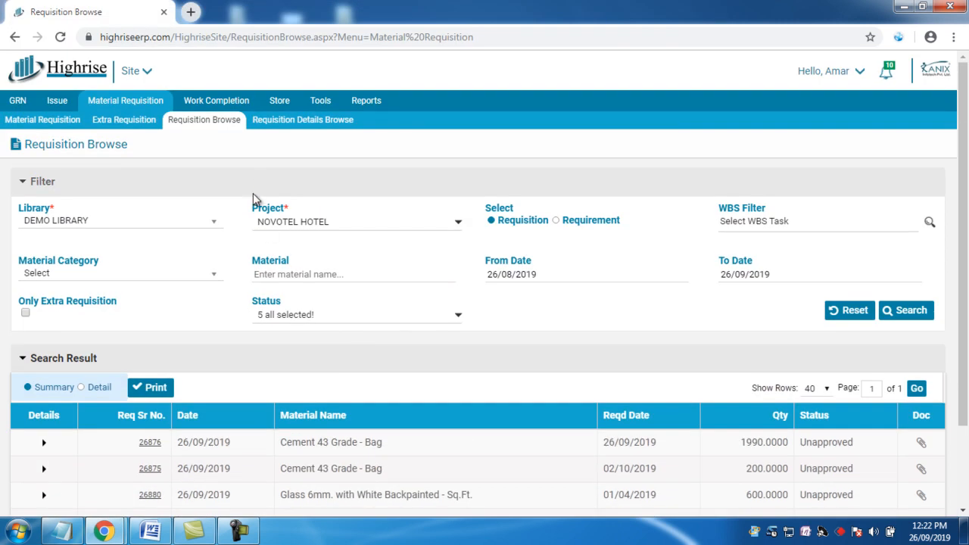
{"action": "left_click", "coordinate": [238, 530]}
{"action": "left_click", "coordinate": [903, 470]}
Step: Open the Extra Requisition page and select NOVOTEL HOTEL as the project
{"action": "left_click", "coordinate": [131, 124]}
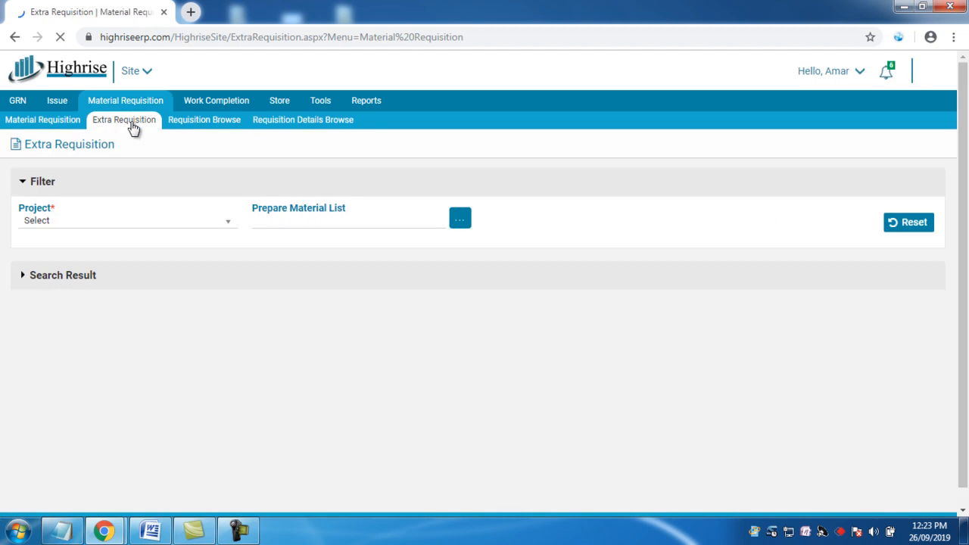
{"action": "left_click", "coordinate": [176, 230]}
{"action": "type", "text": "no"}
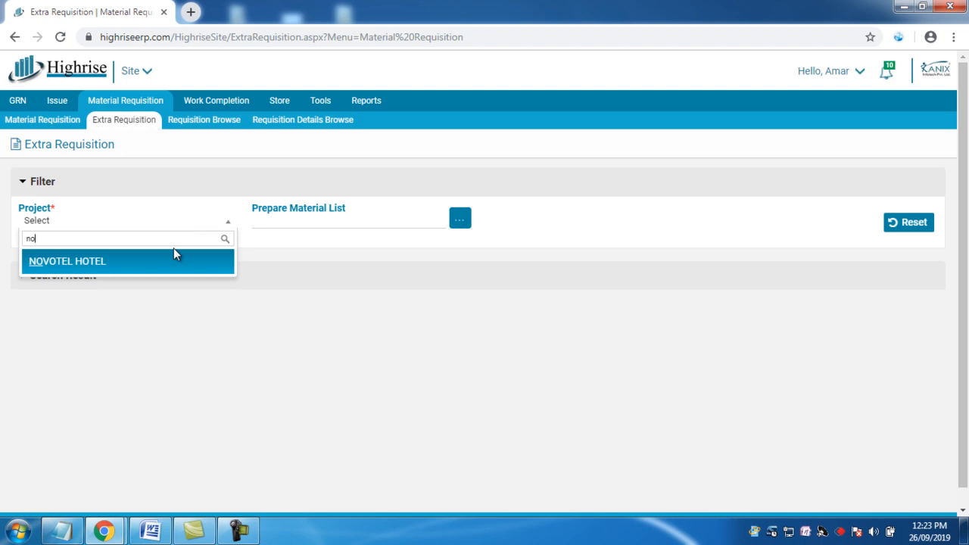
{"action": "left_click", "coordinate": [171, 263]}
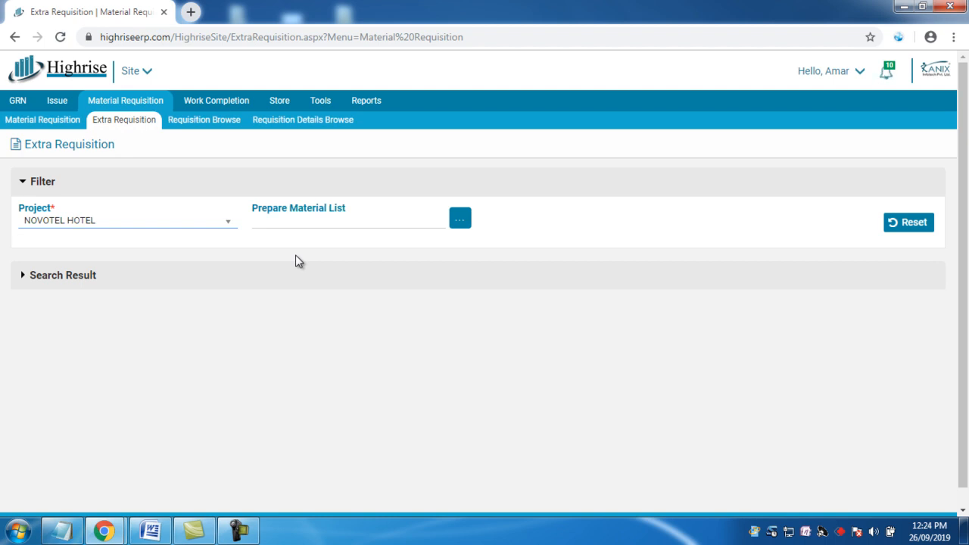
Step: Prepare the material list with 10/40 Amp. Submeter 4 Wire (3 Ph) and 10/40 Sub Meter 2 Wire (1 Ph), adding and removing the 10/7 CFT Concrete Mixer
{"action": "left_click", "coordinate": [460, 221]}
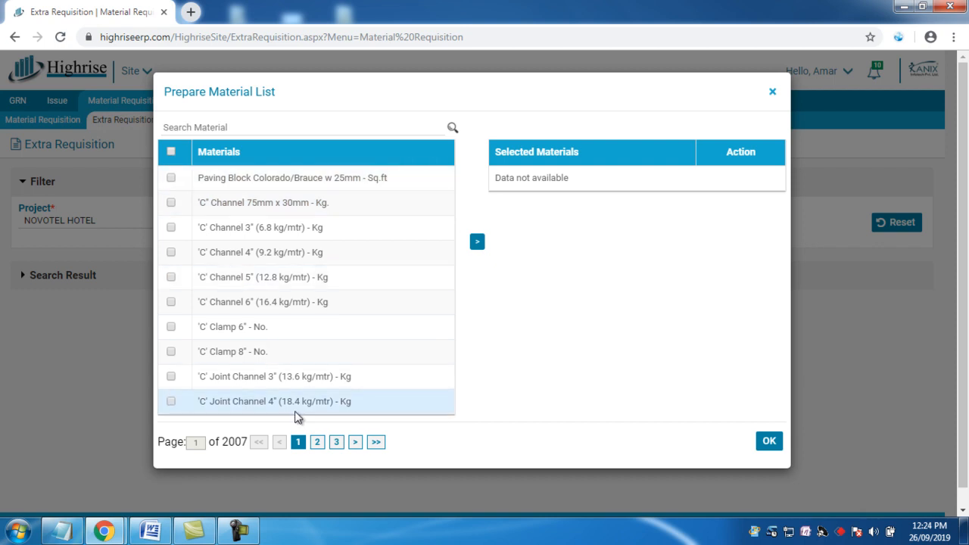
{"action": "left_click", "coordinate": [318, 448]}
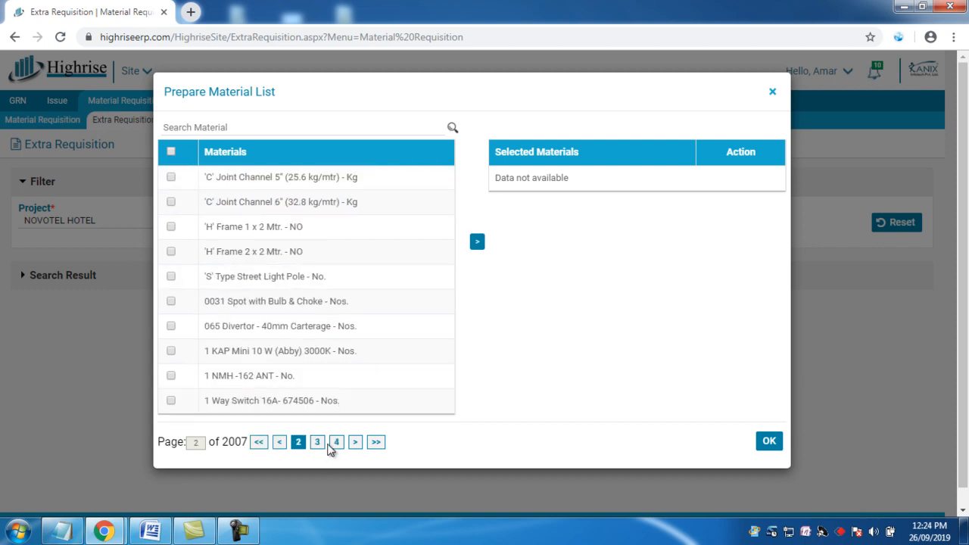
{"action": "left_click", "coordinate": [335, 447]}
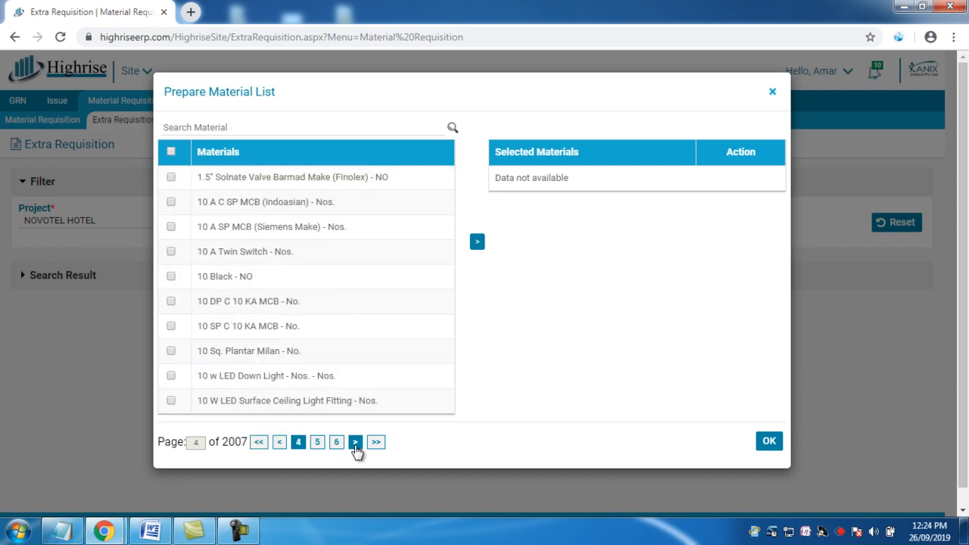
{"action": "left_click", "coordinate": [356, 442]}
{"action": "left_click", "coordinate": [171, 202]}
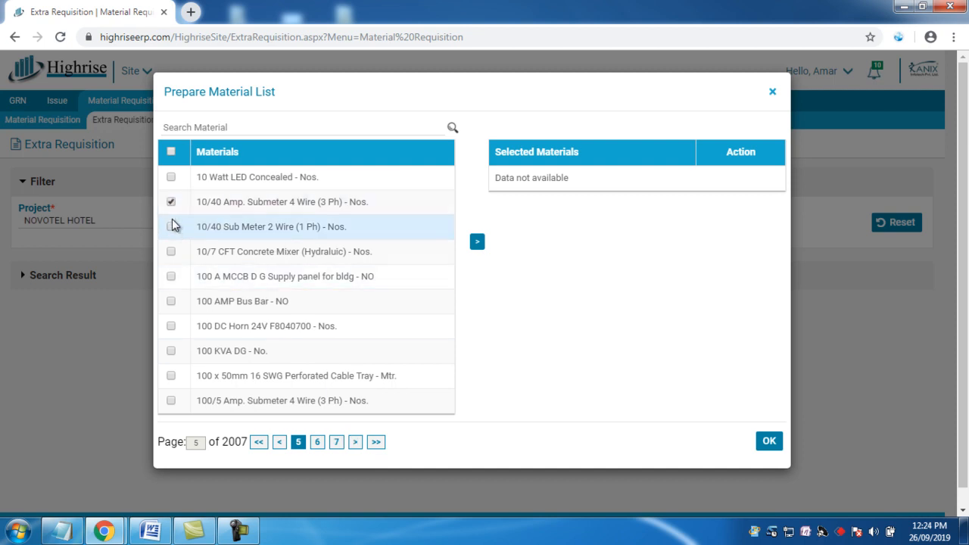
{"action": "left_click", "coordinate": [171, 227]}
{"action": "left_click", "coordinate": [172, 251]}
{"action": "left_click", "coordinate": [477, 243]}
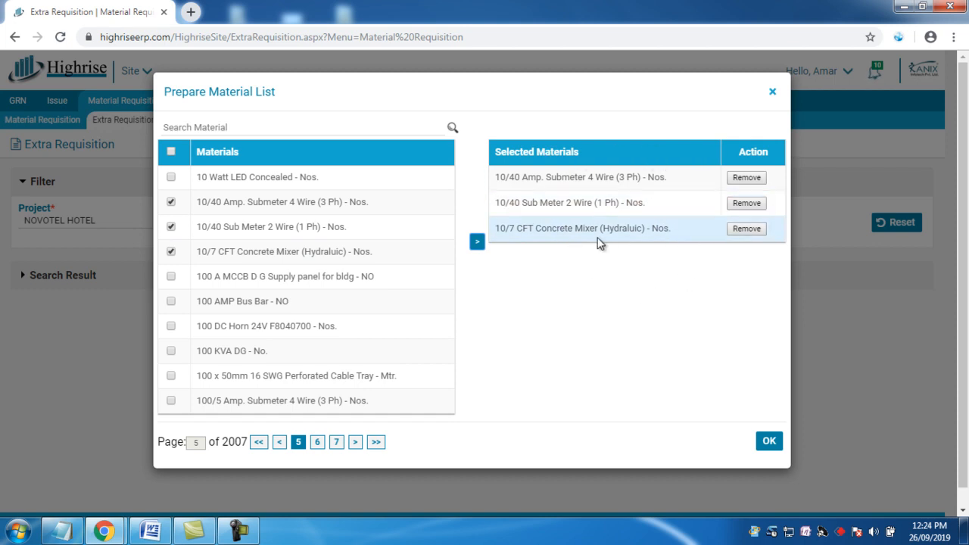
{"action": "left_click", "coordinate": [742, 228]}
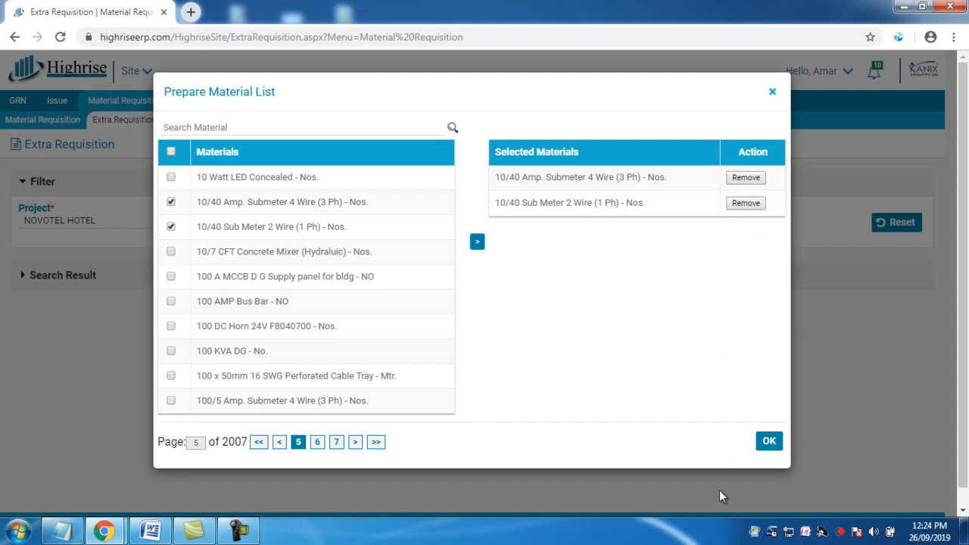
{"action": "left_click", "coordinate": [769, 442]}
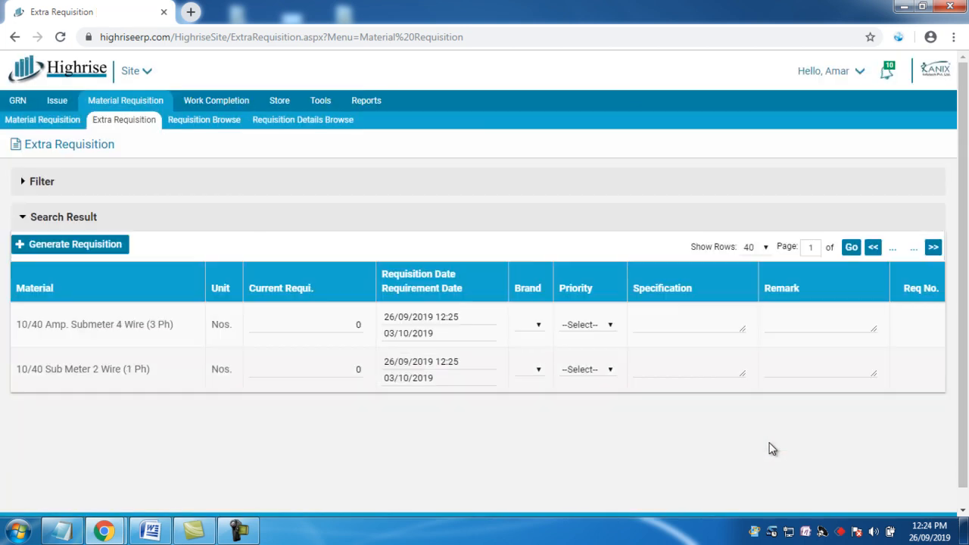
Step: Set the current requisition quantity to 10 for the 4 Wire submeter and 23 for the 2 Wire sub meter, leaving brand, specification and remark blank
{"action": "left_click", "coordinate": [326, 324]}
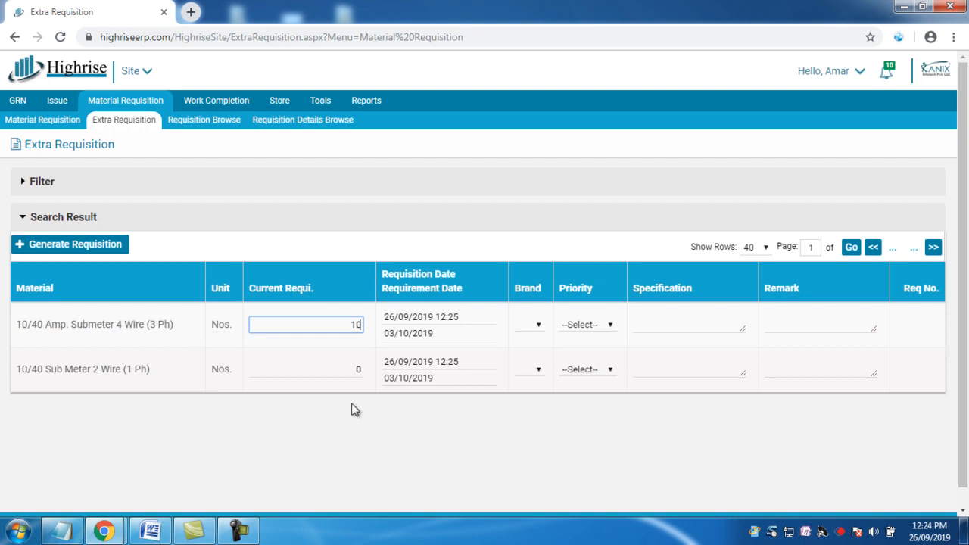
{"action": "left_click", "coordinate": [348, 369]}
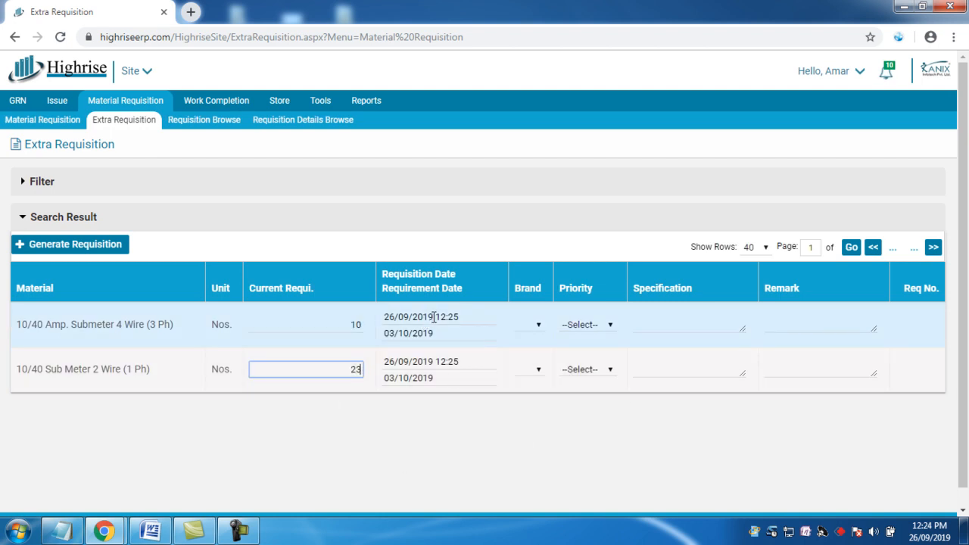
{"action": "left_click", "coordinate": [522, 326]}
{"action": "left_click", "coordinate": [533, 369]}
{"action": "left_click", "coordinate": [647, 325]}
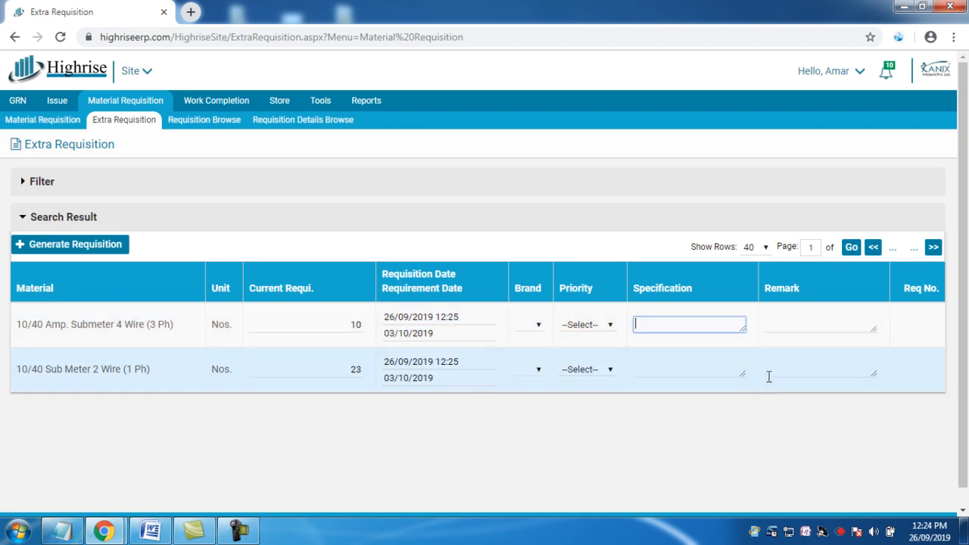
{"action": "left_click", "coordinate": [795, 327]}
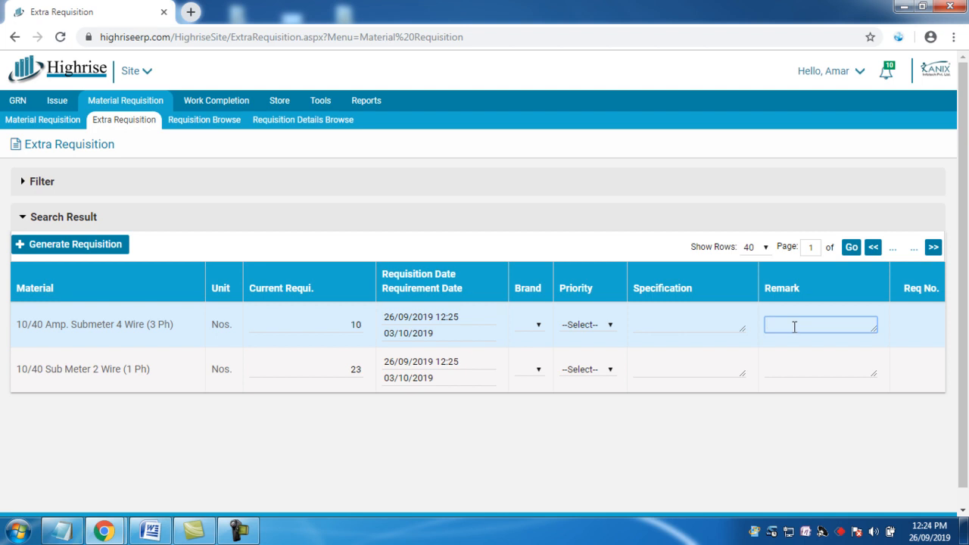
Step: Try to generate the requisition, and set the requirement dates to 24/10/2019 for the 4 Wire submeter and 17/10/2019 for the 2 Wire sub meter
{"action": "left_click", "coordinate": [75, 253]}
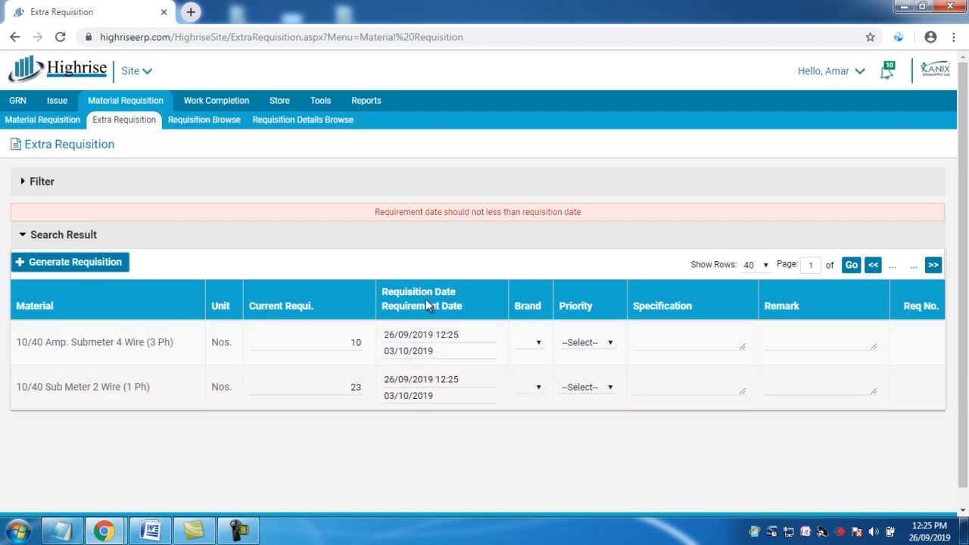
{"action": "left_click", "coordinate": [416, 339]}
{"action": "left_click", "coordinate": [508, 285]}
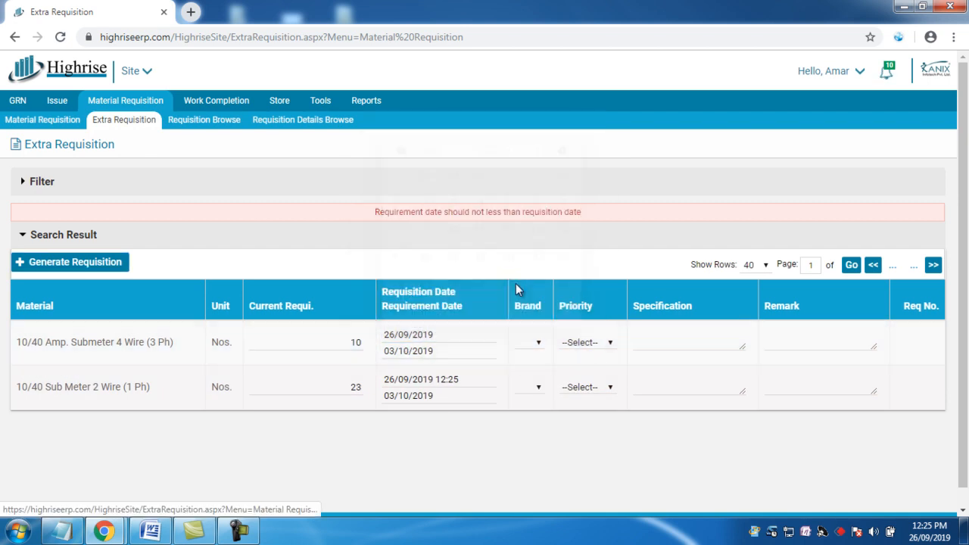
{"action": "left_click", "coordinate": [411, 351]}
{"action": "left_click", "coordinate": [412, 395]}
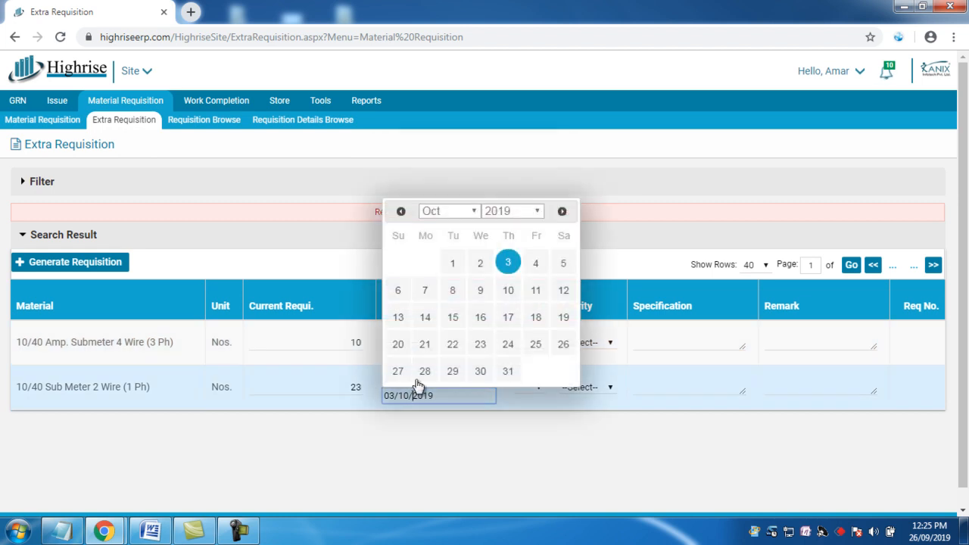
{"action": "left_click", "coordinate": [506, 318]}
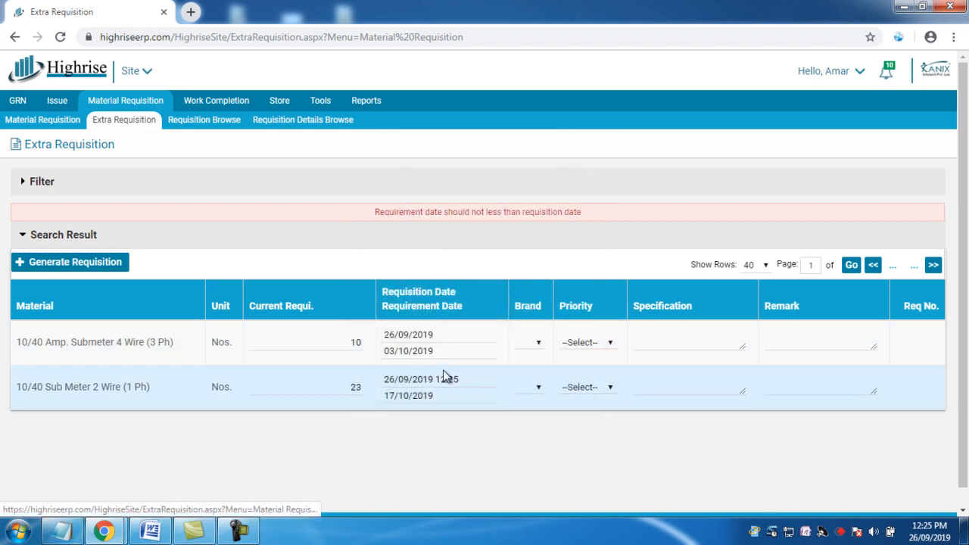
{"action": "left_click", "coordinate": [393, 350]}
{"action": "left_click", "coordinate": [507, 303]}
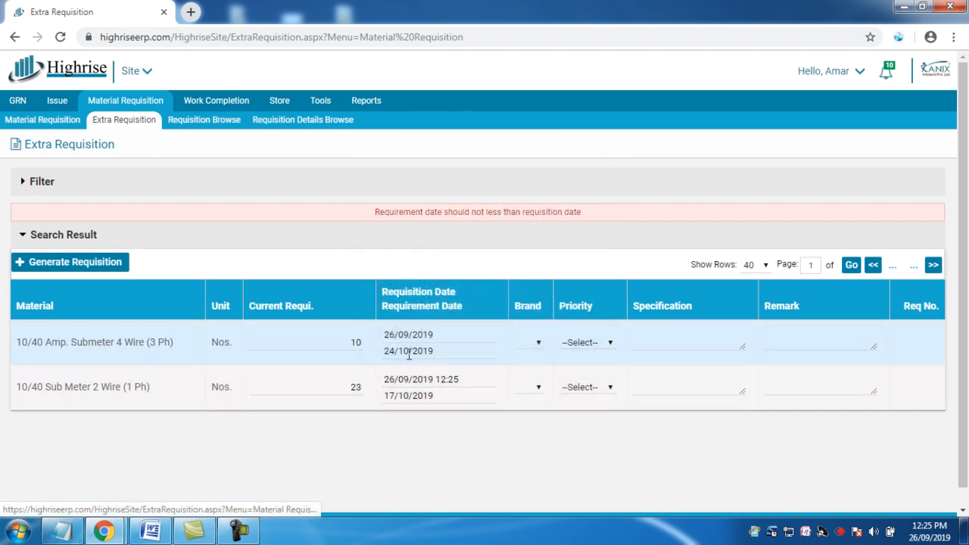
Step: Set the requisition date of both materials to 02/09/2019 and generate the extra requisitions
{"action": "left_click", "coordinate": [407, 334]}
{"action": "left_click", "coordinate": [426, 202]}
{"action": "left_click", "coordinate": [412, 372]}
{"action": "left_click", "coordinate": [426, 246]}
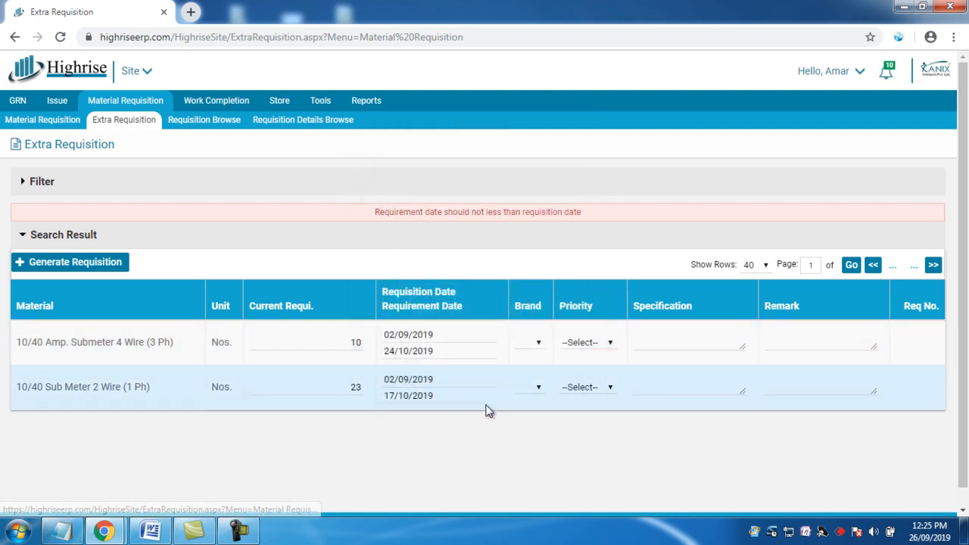
{"action": "left_click", "coordinate": [72, 265]}
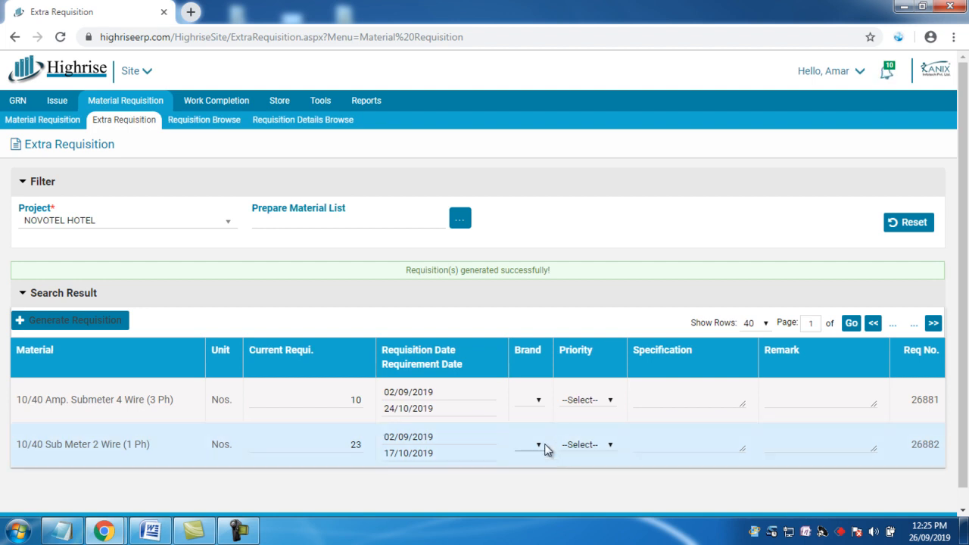
{"action": "left_click", "coordinate": [239, 529]}
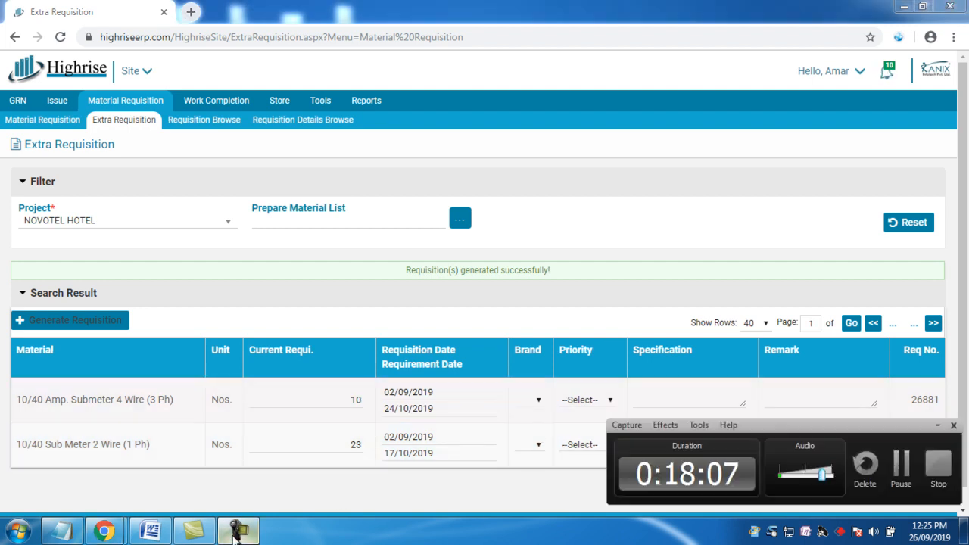
{"action": "left_click", "coordinate": [902, 466]}
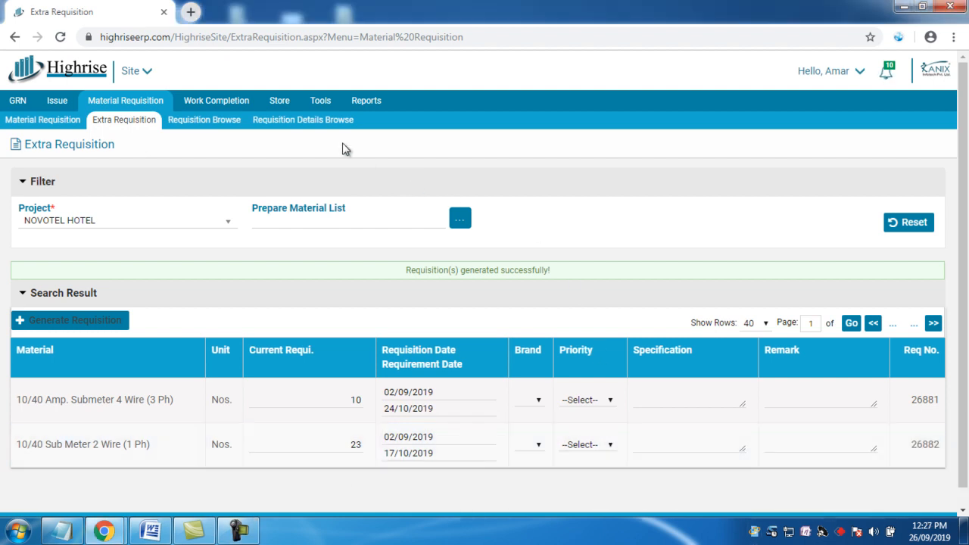
Step: Open Requisition Details Browse and limit the project filter to NOVOTEL HOTEL
{"action": "left_click", "coordinate": [329, 124]}
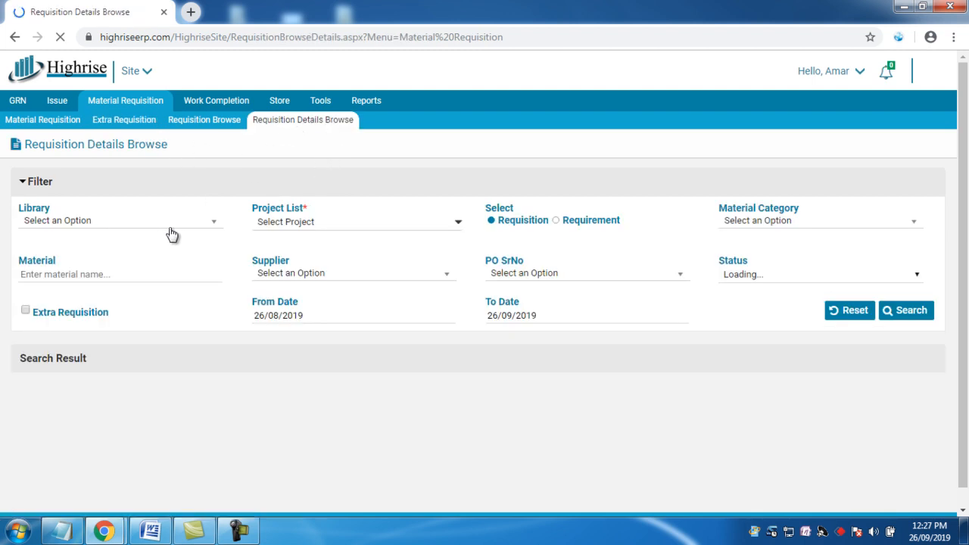
{"action": "left_click", "coordinate": [312, 221]}
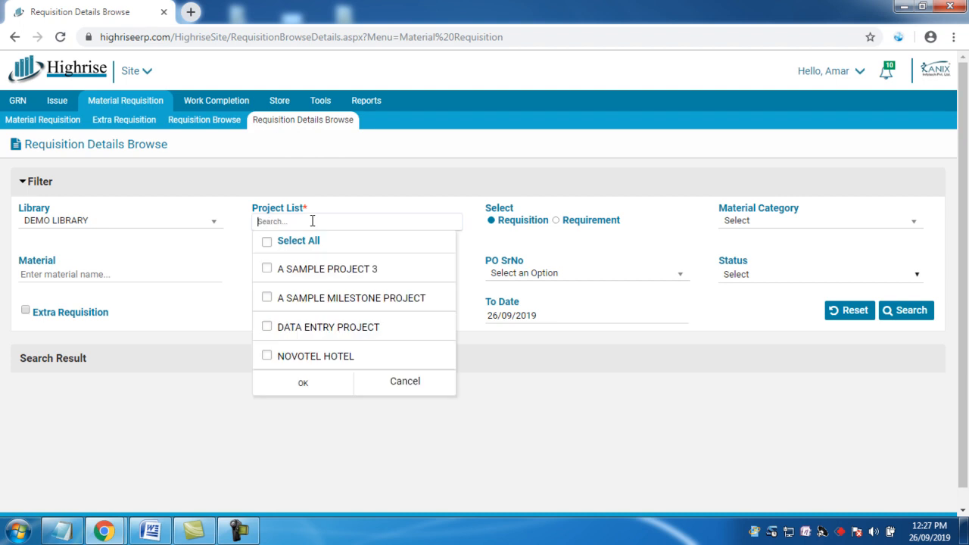
{"action": "type", "text": "no"}
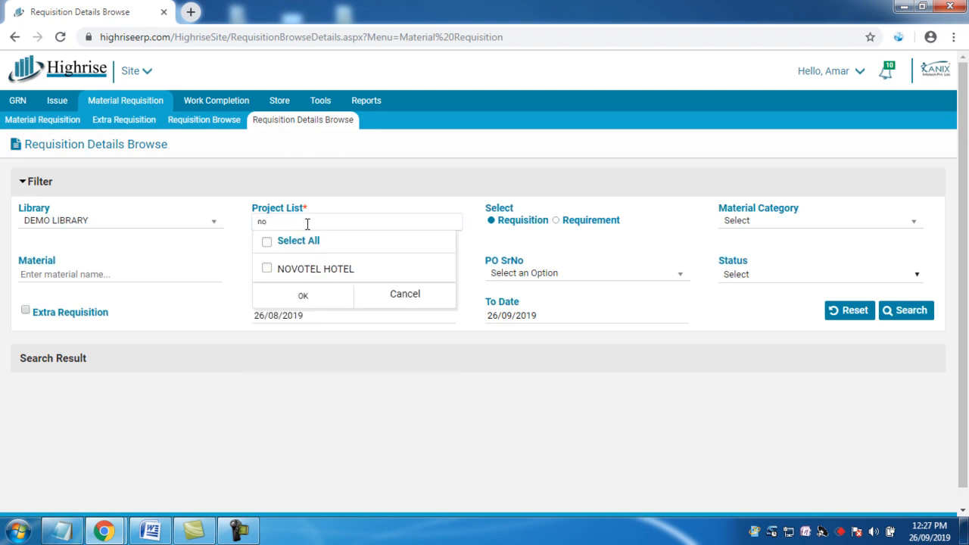
{"action": "left_click", "coordinate": [325, 272]}
{"action": "left_click", "coordinate": [303, 296]}
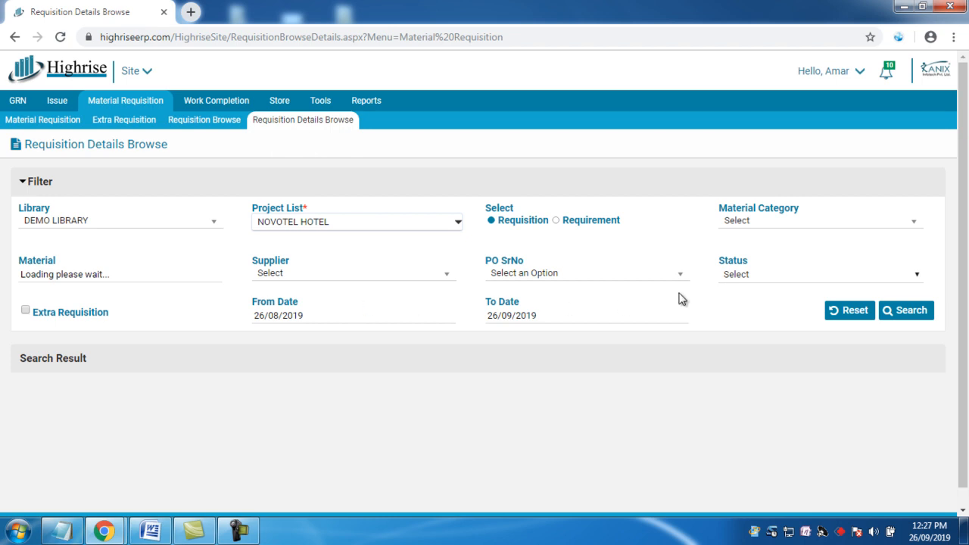
Step: Search the requisition details with the status Pending for PO
{"action": "left_click", "coordinate": [737, 279]}
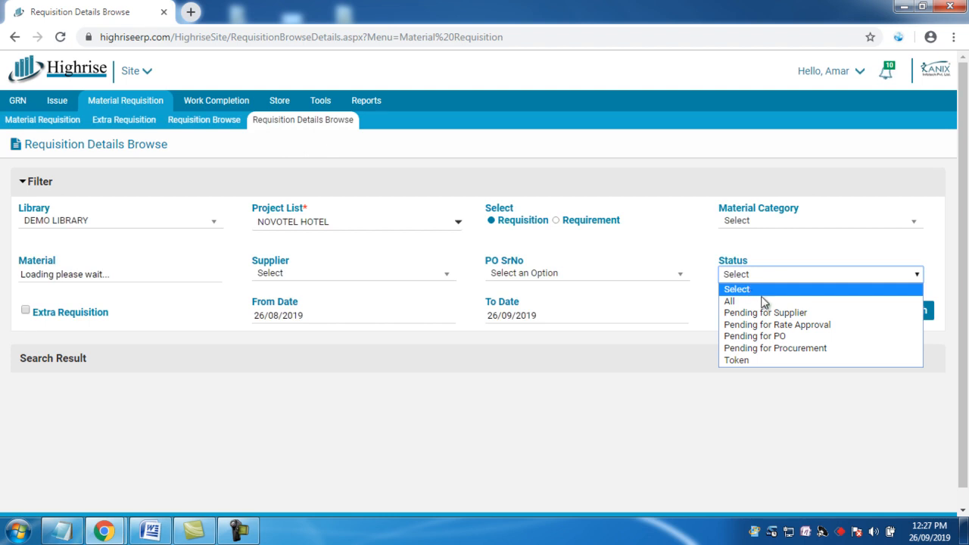
{"action": "left_click", "coordinate": [769, 342]}
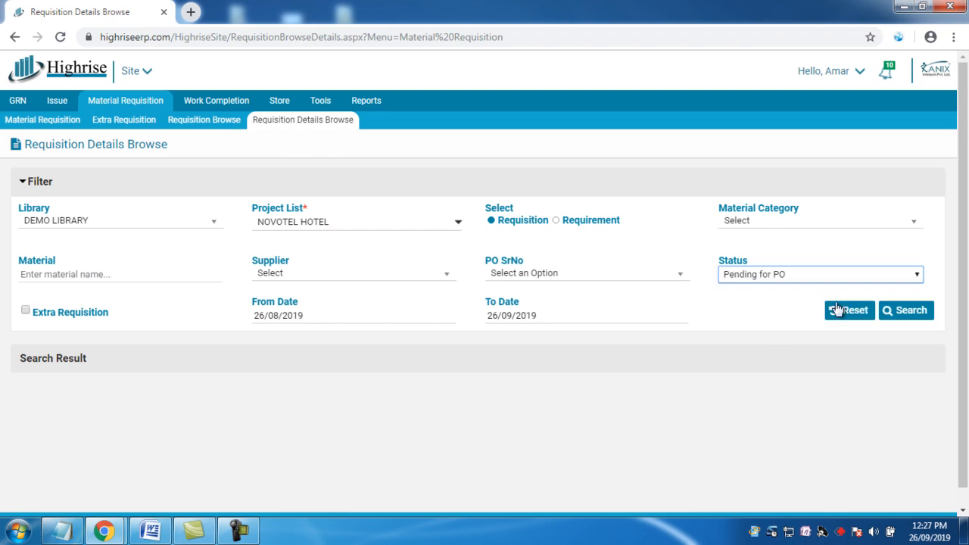
{"action": "left_click", "coordinate": [924, 312]}
{"action": "scroll", "coordinate": [367, 360], "scroll_direction": "down", "scroll_amount": 1}
{"action": "scroll", "coordinate": [303, 288], "scroll_direction": "up", "scroll_amount": 1}
{"action": "left_click", "coordinate": [209, 188]}
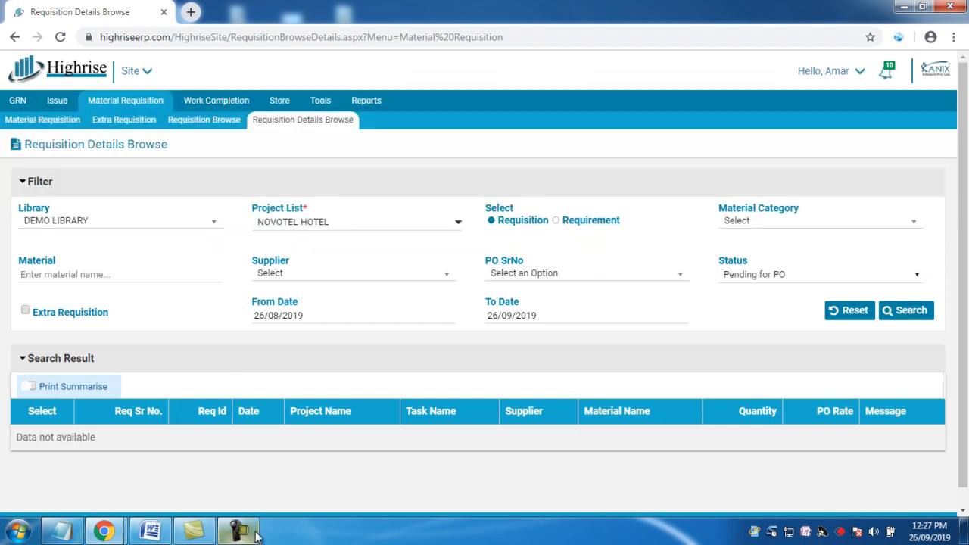
Step: Switch to the Purchase module, open Requisition Approve and select the NOVOTEL HOTEL project
{"action": "mouse_move", "coordinate": [148, 75]}
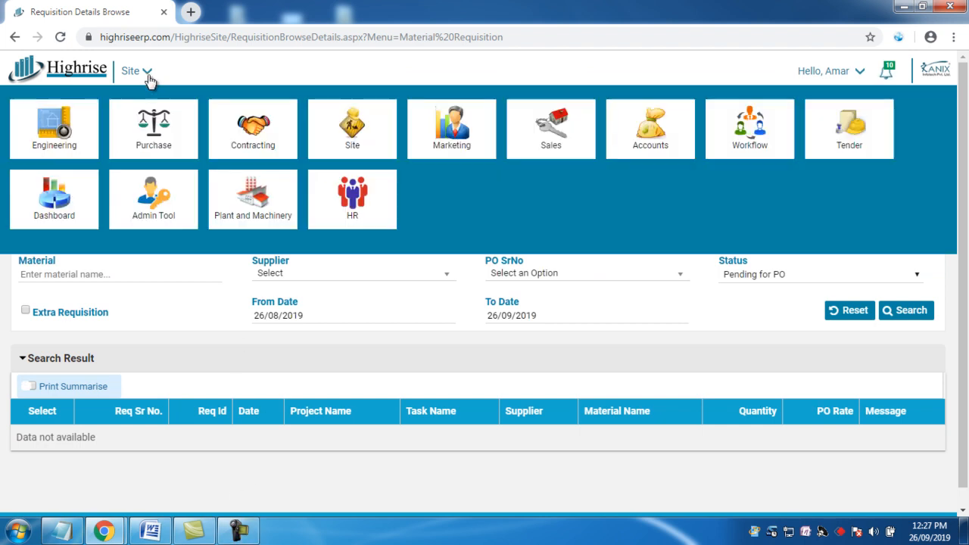
{"action": "left_click", "coordinate": [145, 121]}
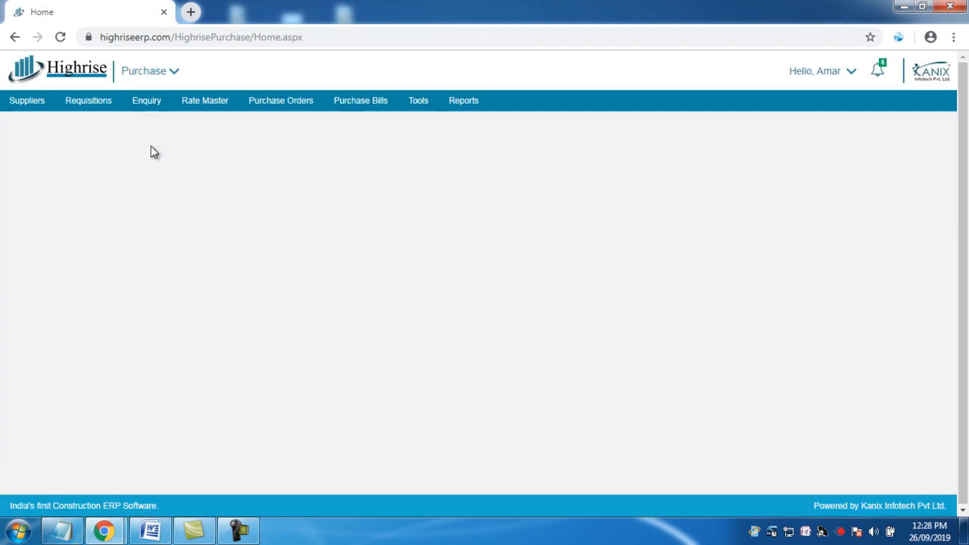
{"action": "left_click", "coordinate": [106, 109]}
{"action": "mouse_move", "coordinate": [154, 73]}
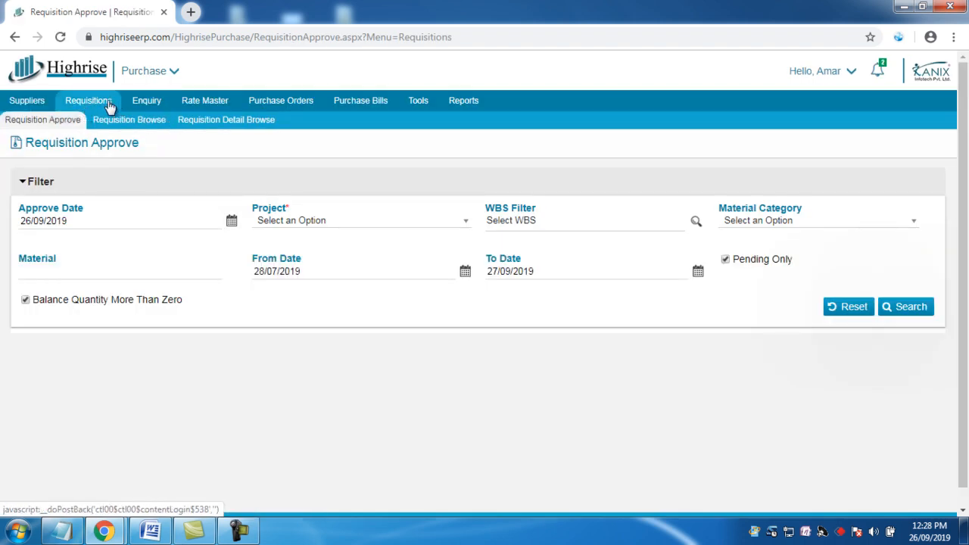
{"action": "left_click", "coordinate": [294, 225]}
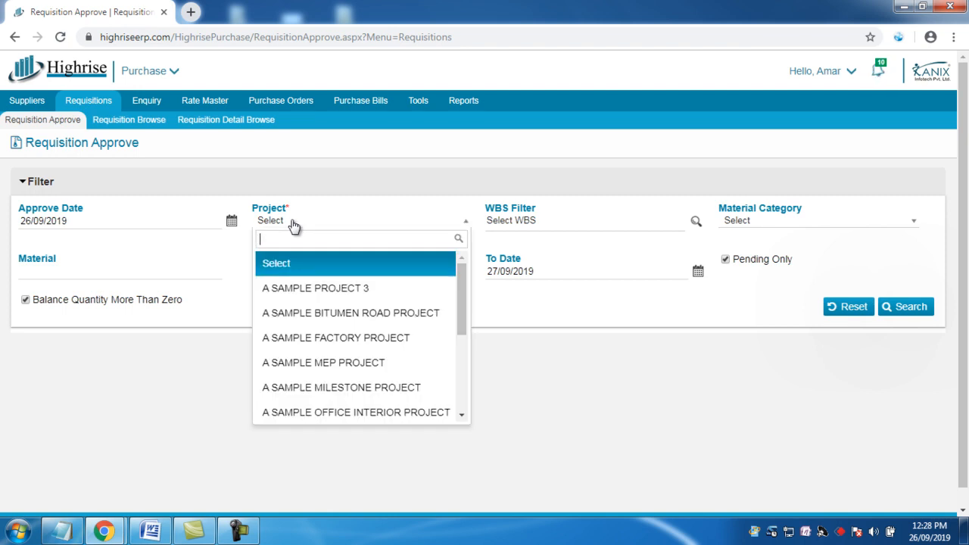
{"action": "type", "text": "note"}
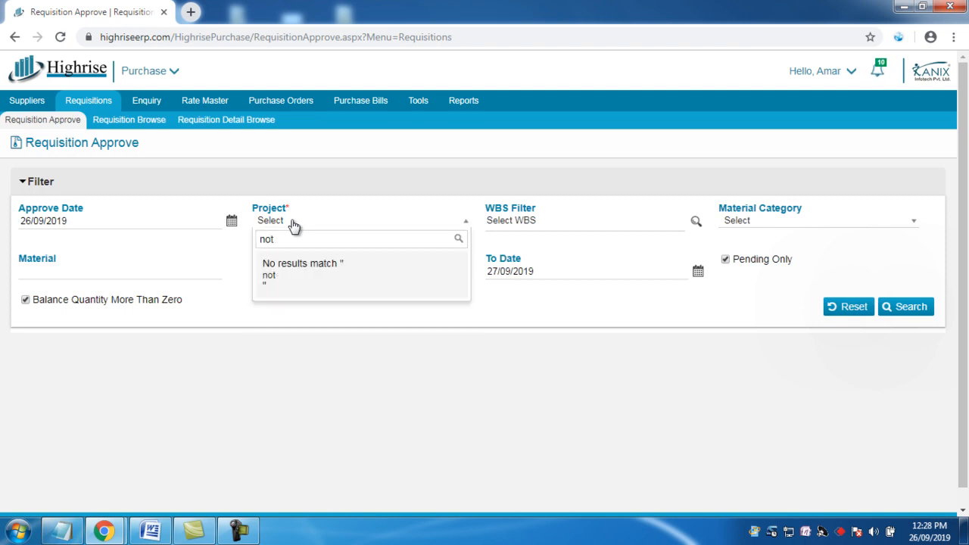
{"action": "key", "text": "BackSpace"}
{"action": "left_click", "coordinate": [341, 267]}
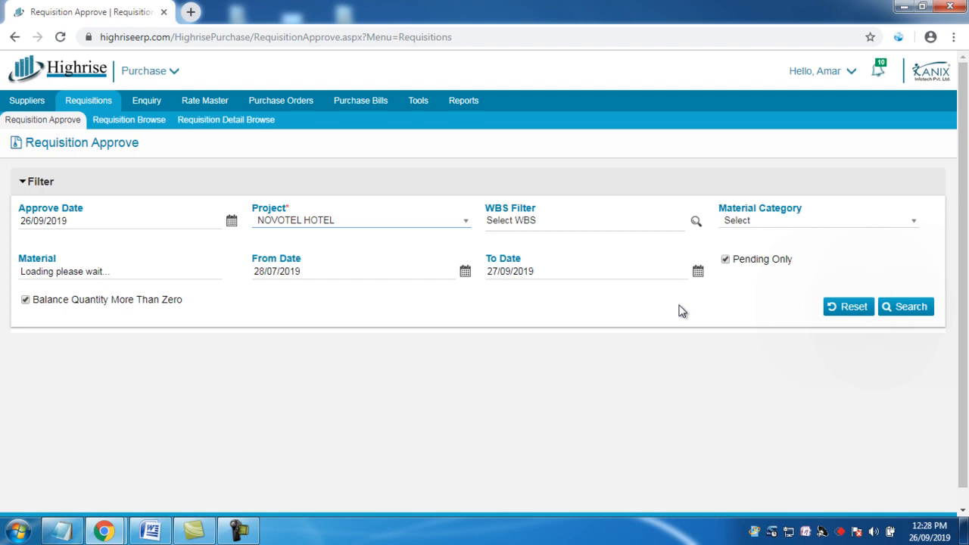
Step: Review the notifications and dismiss the Requisition Entry one for A SAMPLE PROJECT 3
{"action": "left_click", "coordinate": [878, 72]}
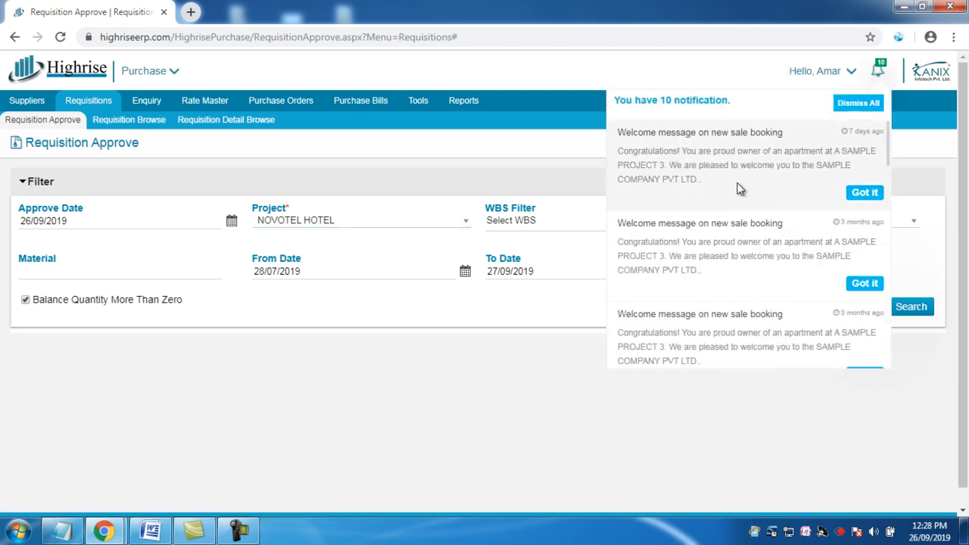
{"action": "scroll", "coordinate": [743, 229], "scroll_direction": "down", "scroll_amount": 5}
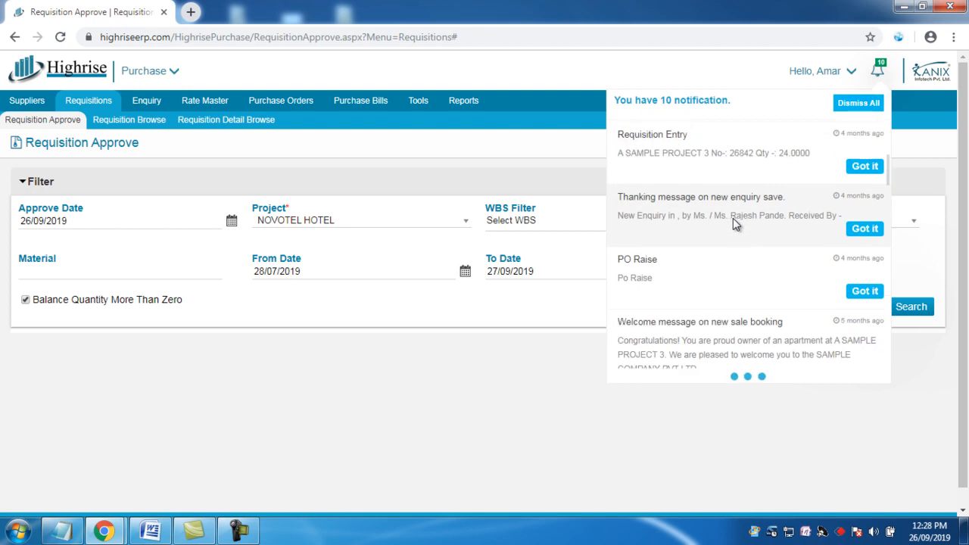
{"action": "left_click_drag", "start_coordinate": [614, 191], "coordinate": [810, 211]}
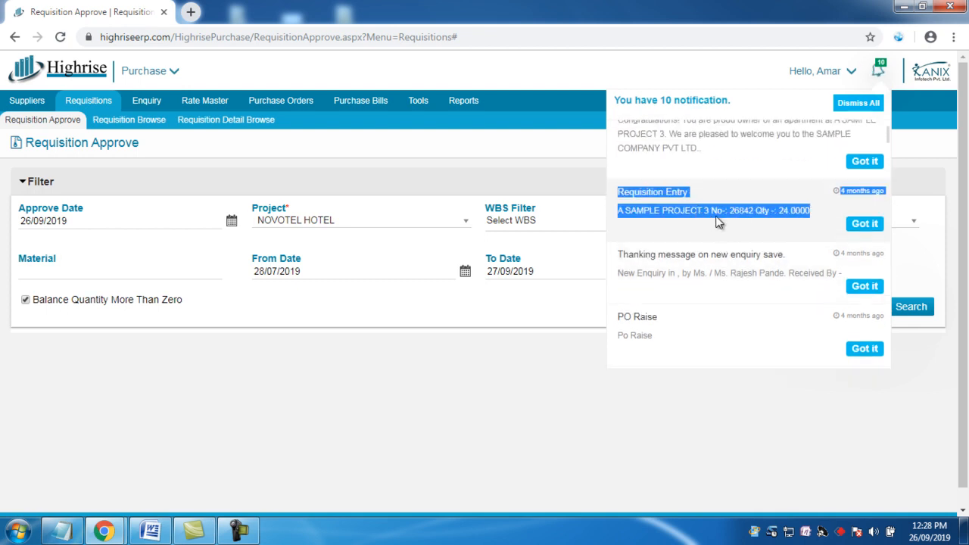
{"action": "left_click", "coordinate": [865, 225]}
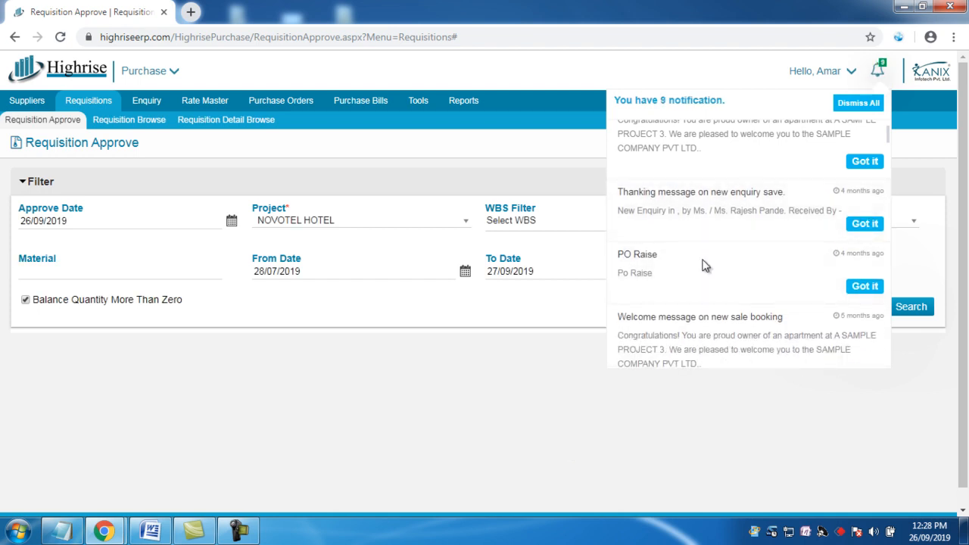
{"action": "left_click", "coordinate": [540, 409]}
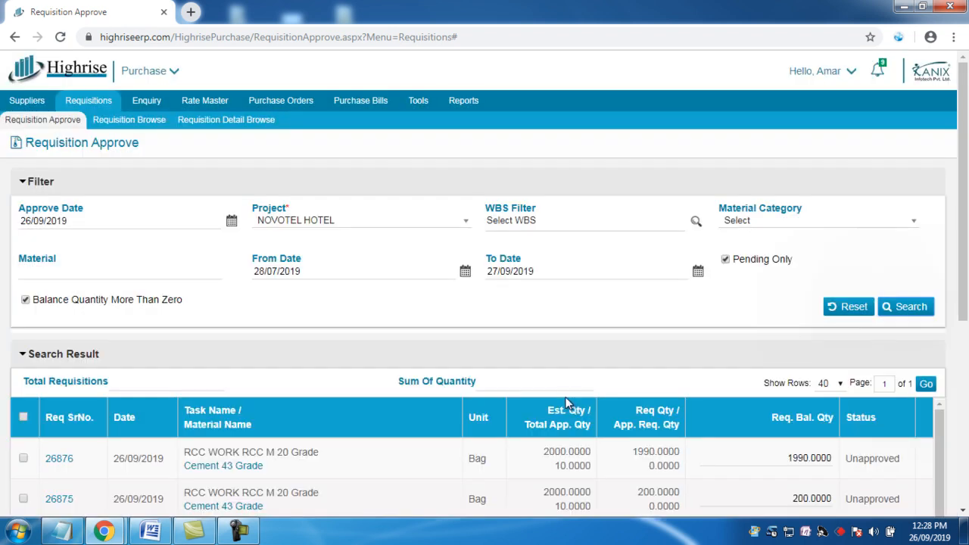
Step: Examine the list of NOVOTEL HOTEL requisitions and the full details of the first Cement 43 Grade requisition
{"action": "scroll", "coordinate": [522, 392], "scroll_direction": "down", "scroll_amount": 5}
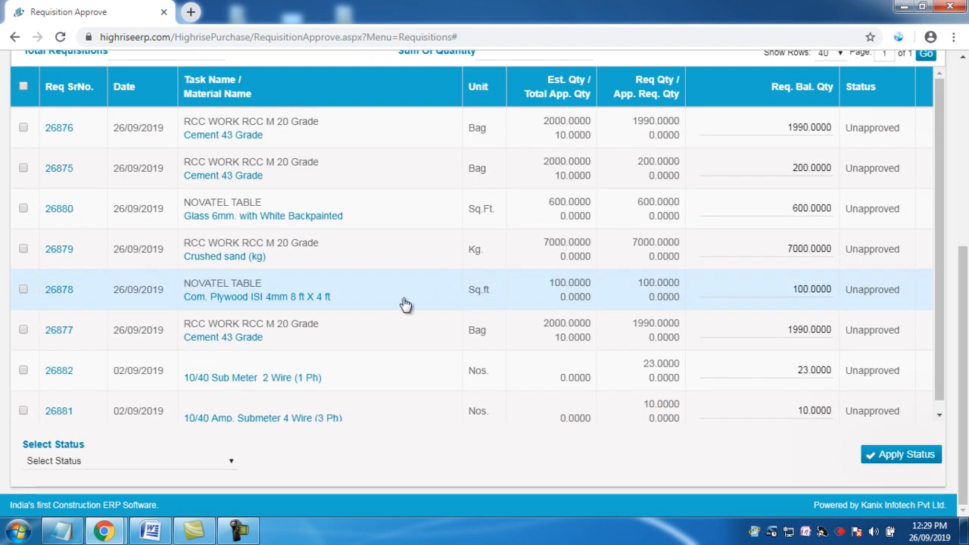
{"action": "scroll", "coordinate": [428, 295], "scroll_direction": "up", "scroll_amount": 2}
{"action": "scroll", "coordinate": [469, 132], "scroll_direction": "down", "scroll_amount": 2}
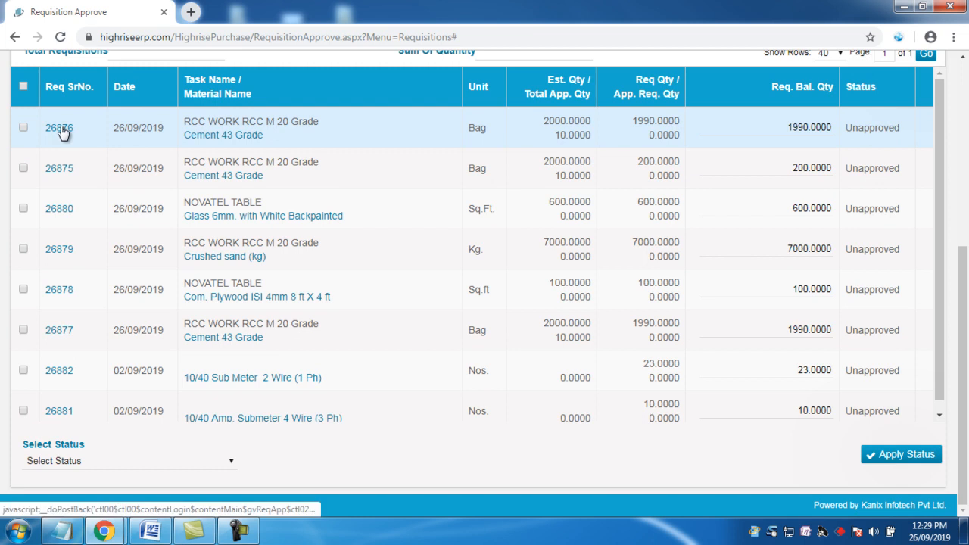
{"action": "left_click", "coordinate": [60, 129]}
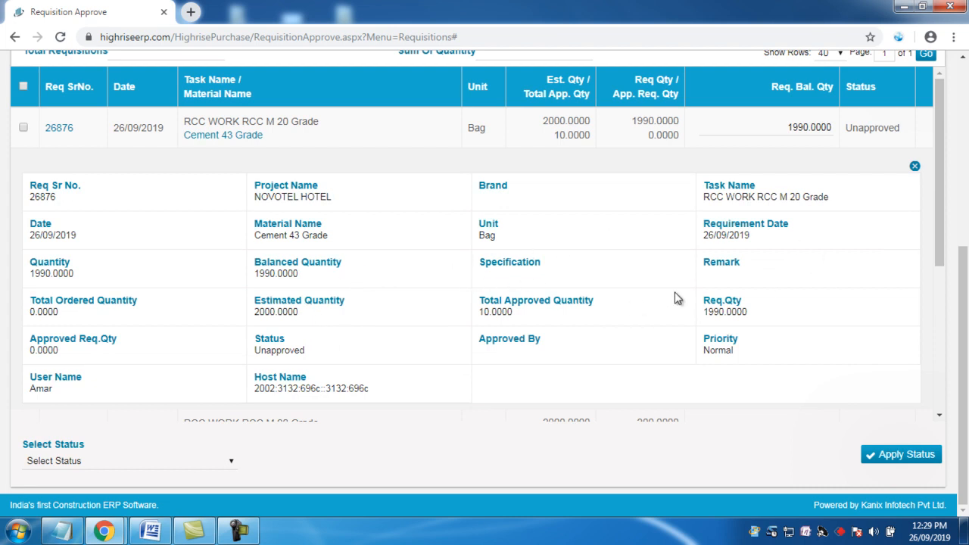
{"action": "left_click", "coordinate": [915, 167]}
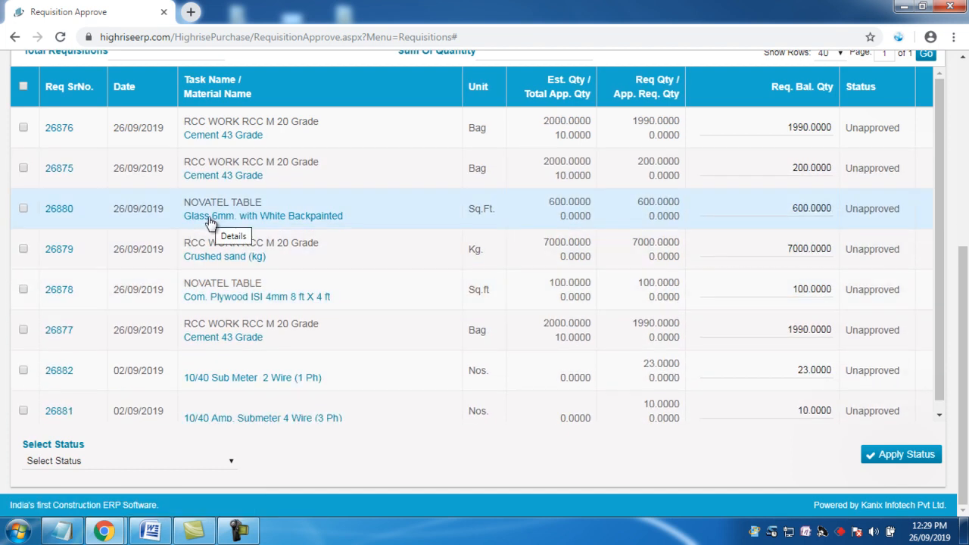
{"action": "left_click", "coordinate": [238, 531]}
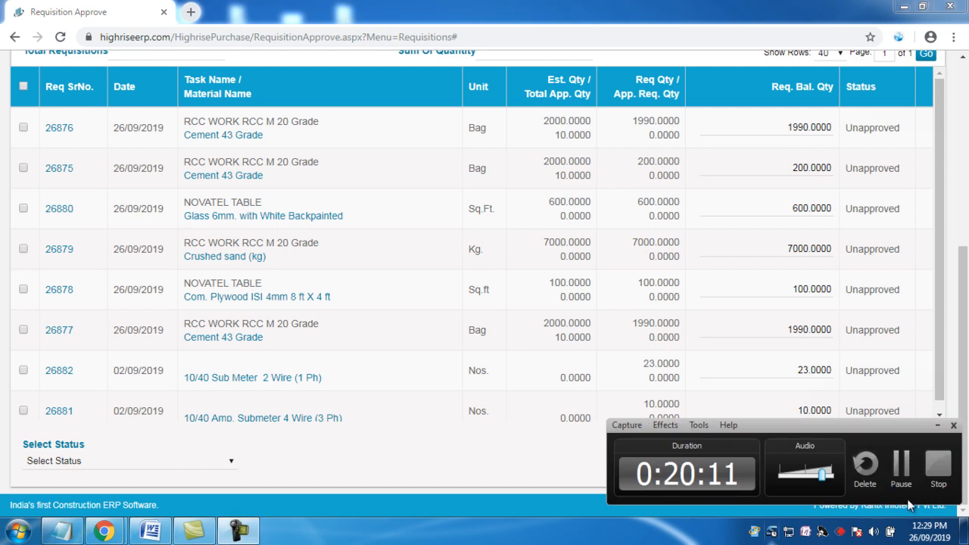
{"action": "left_click", "coordinate": [905, 485]}
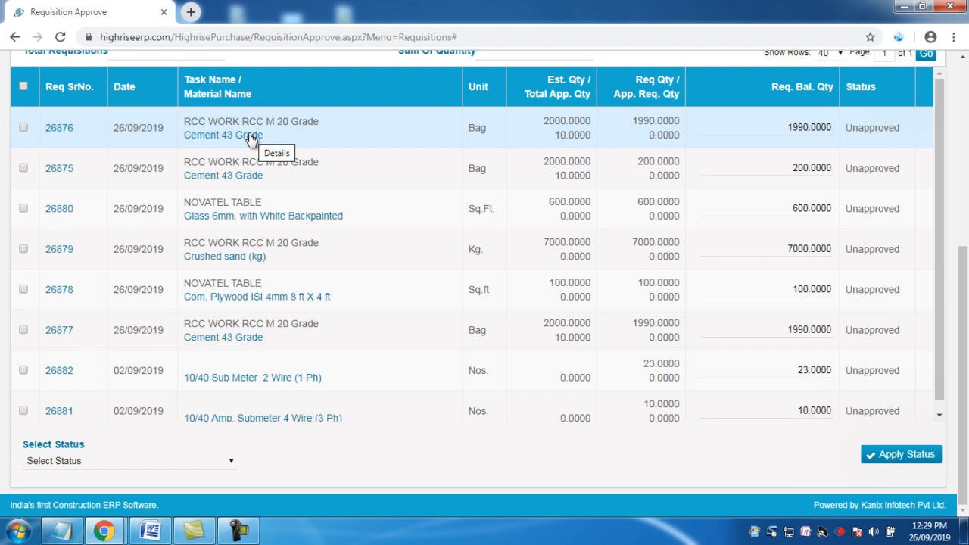
Step: Examine the store-wise stock of Cement 43 Grade from the first requisition and the status options available for requisitions
{"action": "left_click", "coordinate": [251, 138]}
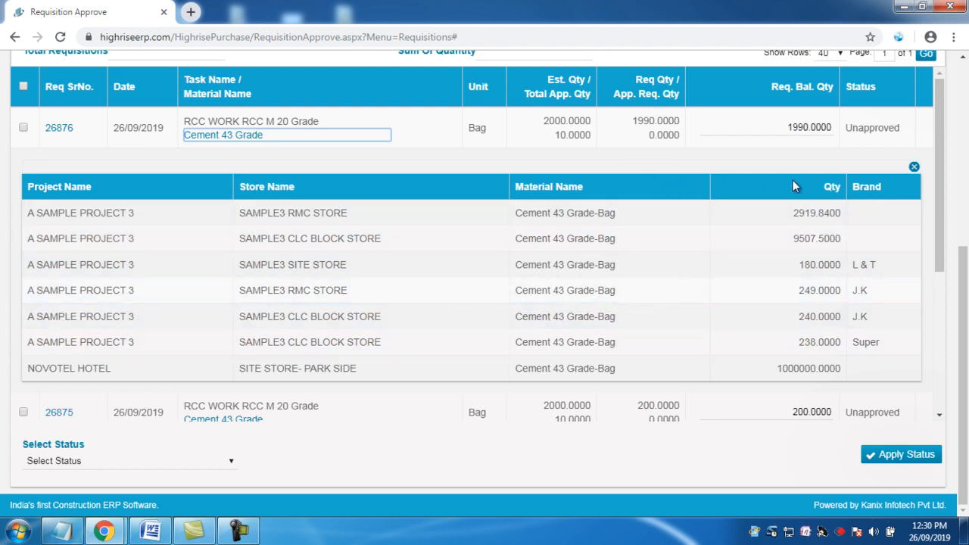
{"action": "left_click", "coordinate": [914, 167]}
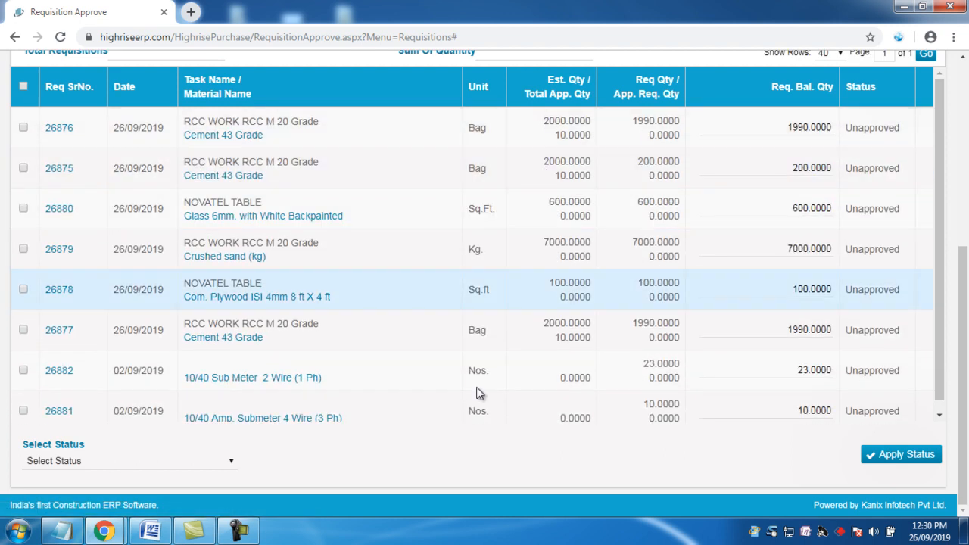
{"action": "left_click", "coordinate": [80, 463]}
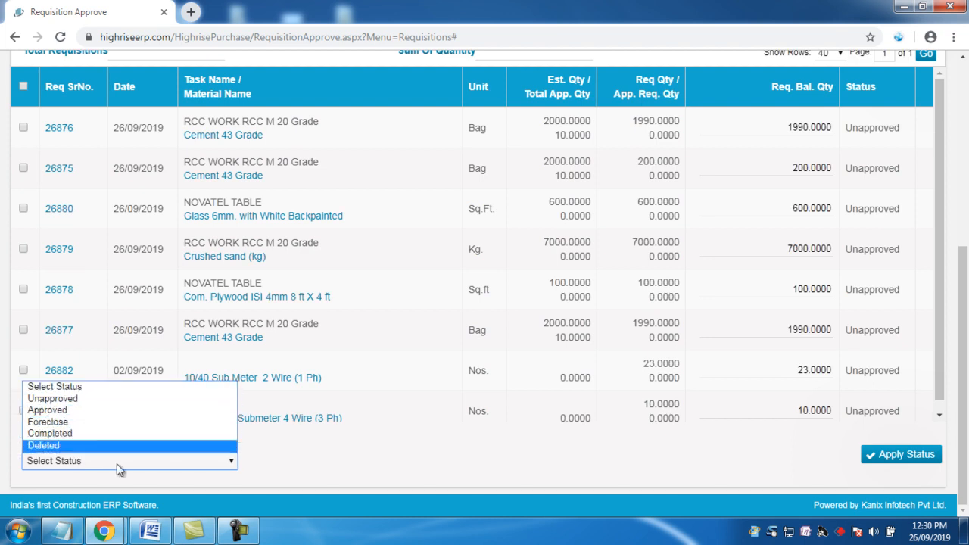
{"action": "left_click", "coordinate": [280, 464]}
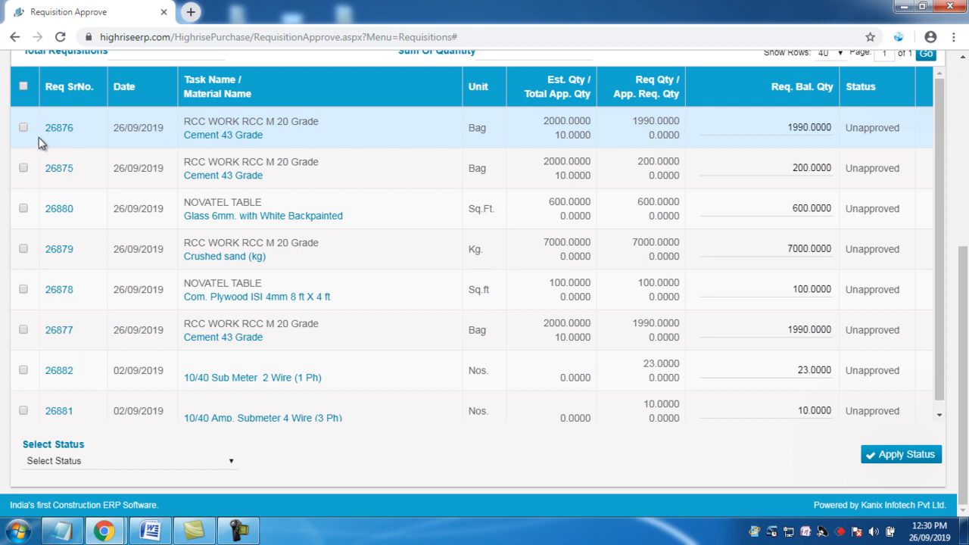
Step: Set the balance quantity of the first Cement 43 Grade requisition to 200 and apply the Approved status to it
{"action": "left_click", "coordinate": [23, 129]}
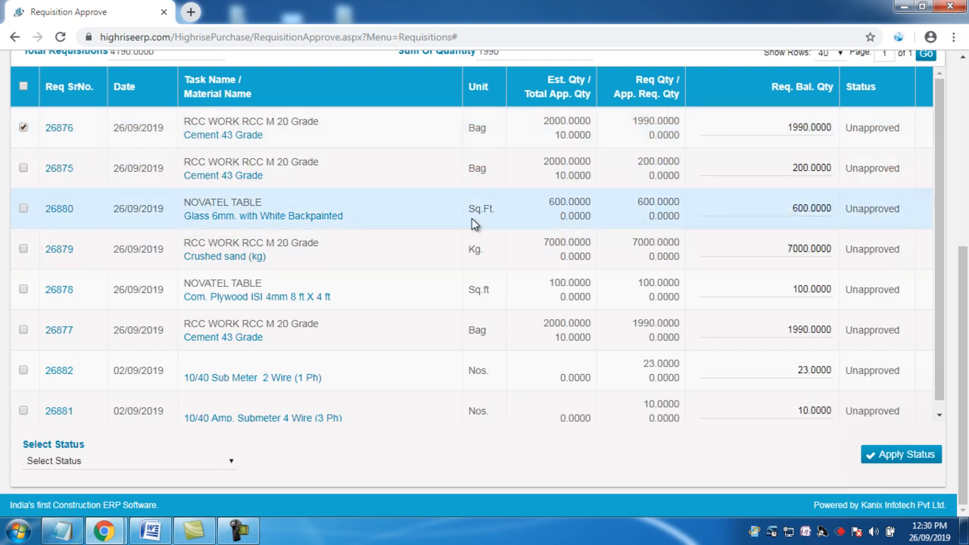
{"action": "left_click_drag", "start_coordinate": [774, 127], "coordinate": [838, 137]}
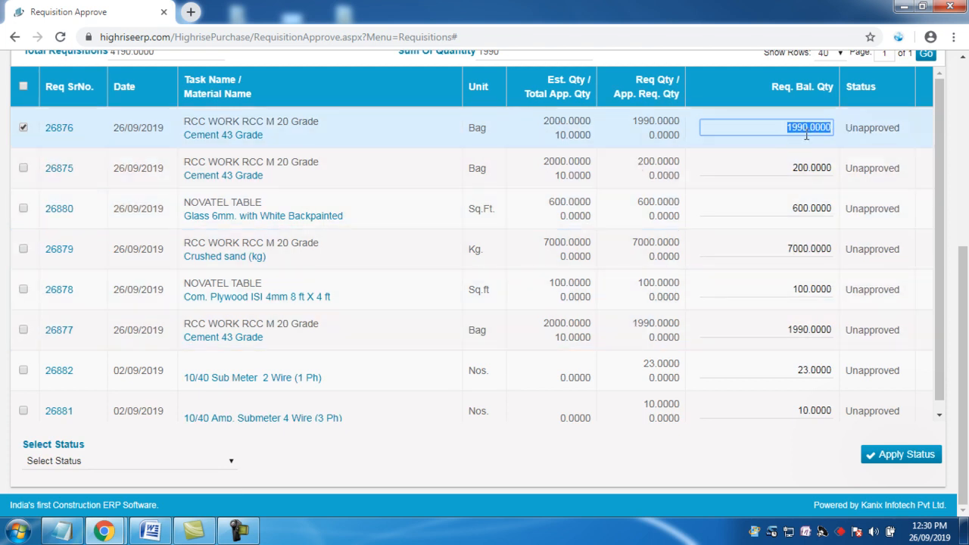
{"action": "key", "text": "BackSpace"}
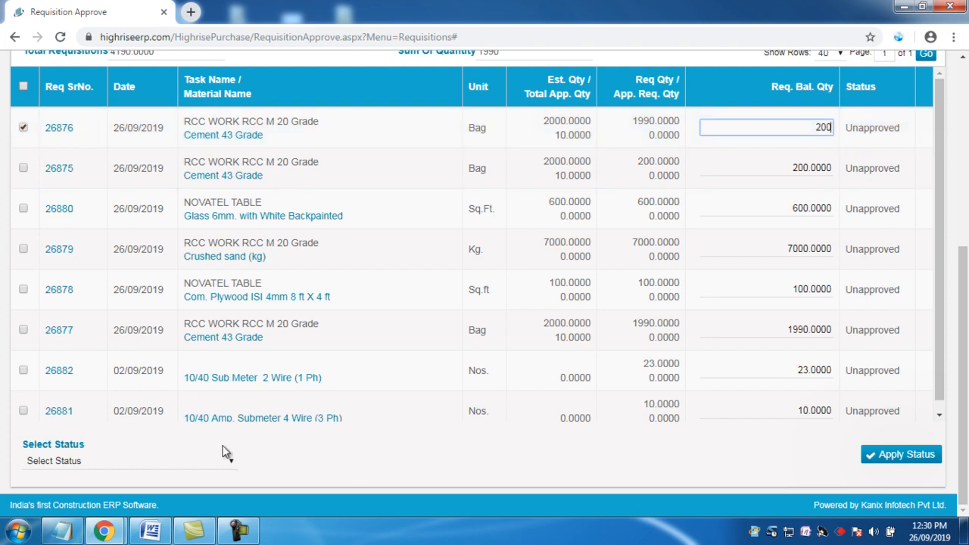
{"action": "left_click", "coordinate": [113, 458]}
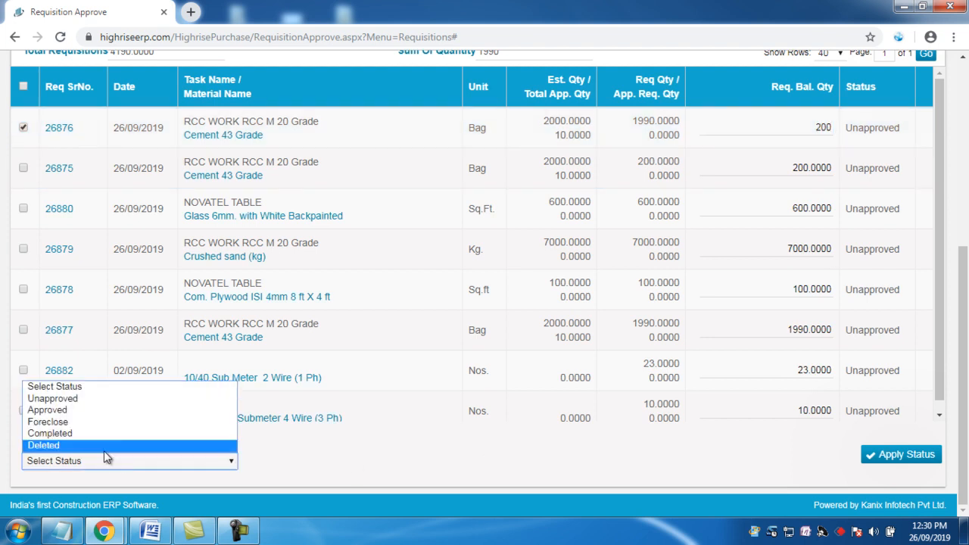
{"action": "left_click", "coordinate": [53, 412]}
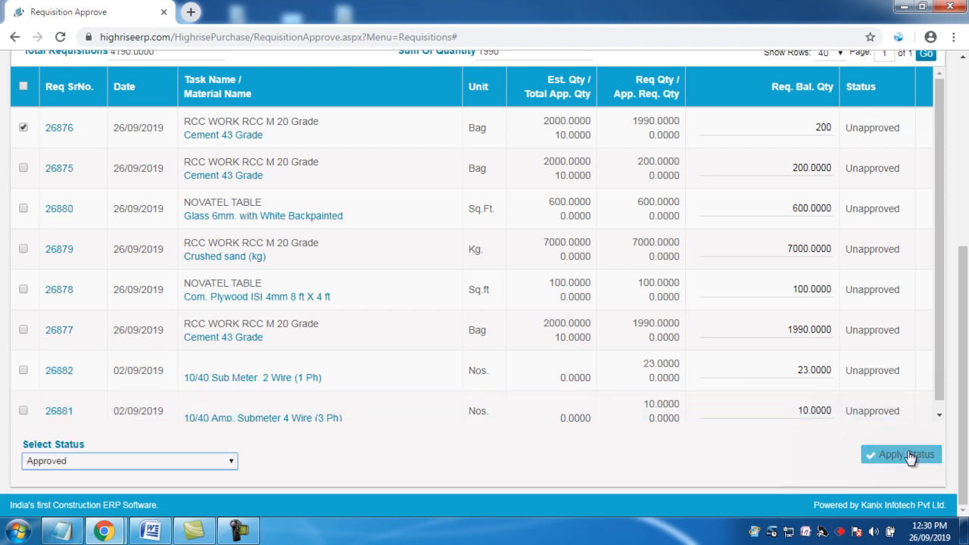
{"action": "left_click", "coordinate": [924, 455]}
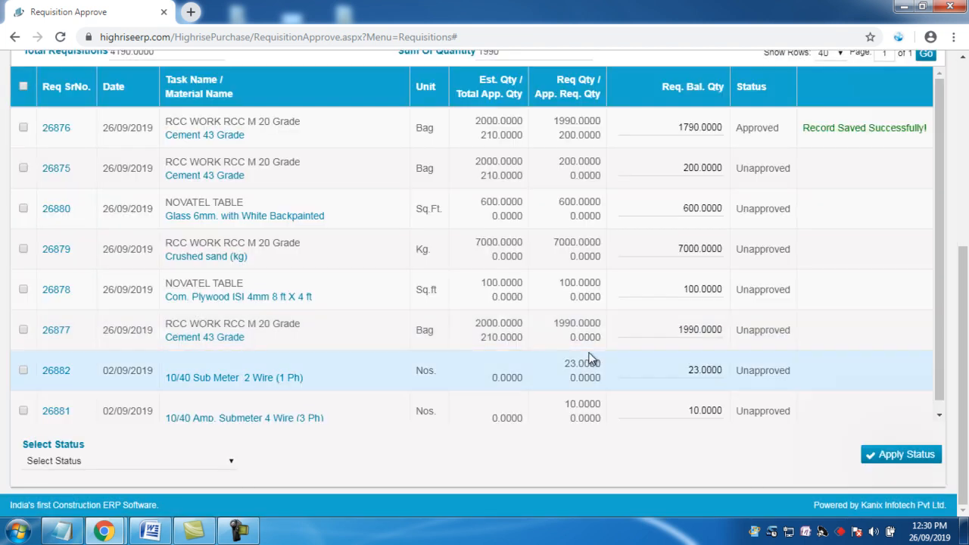
{"action": "left_click_drag", "start_coordinate": [802, 130], "coordinate": [927, 130]}
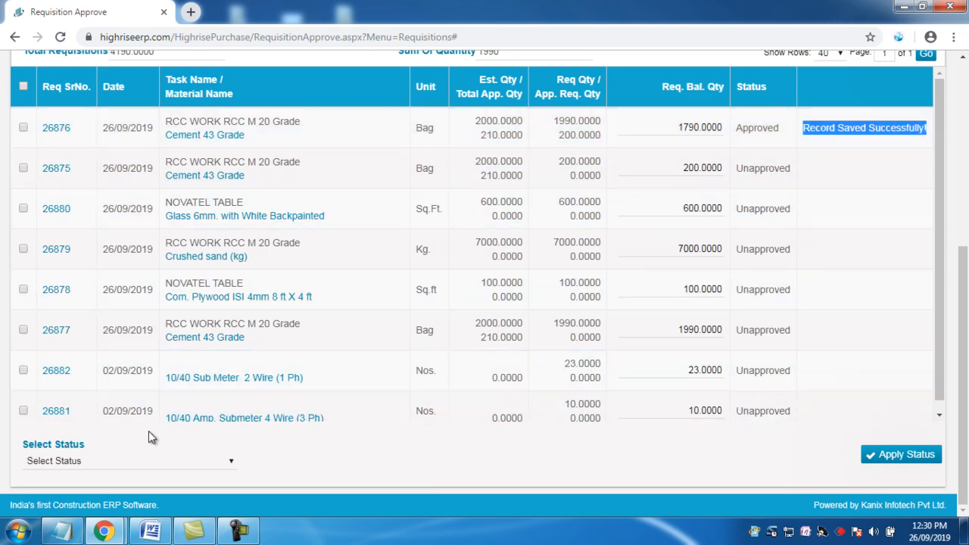
Step: Check the remaining balance quantity of the first Cement 43 Grade requisition and the status options on offer
{"action": "left_click_drag", "start_coordinate": [667, 127], "coordinate": [726, 133]}
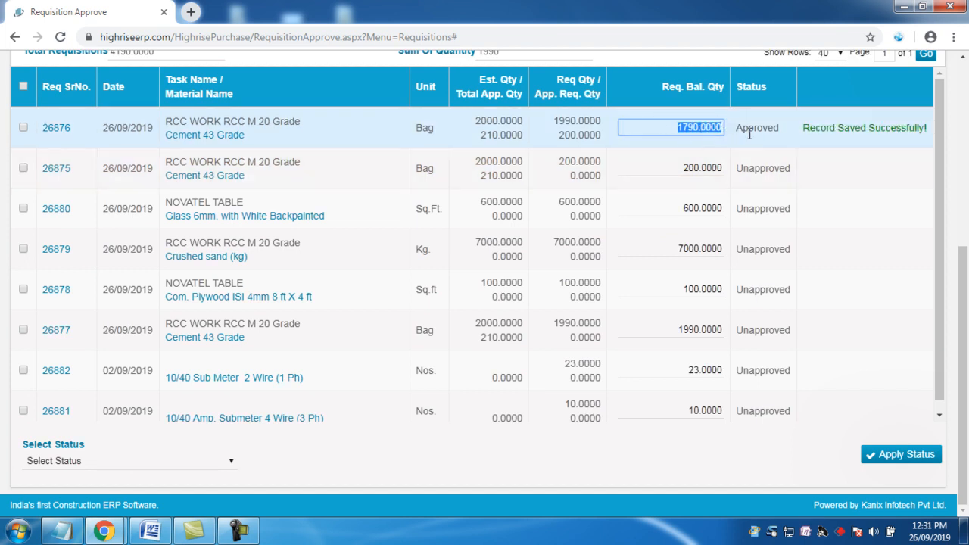
{"action": "left_click", "coordinate": [149, 454]}
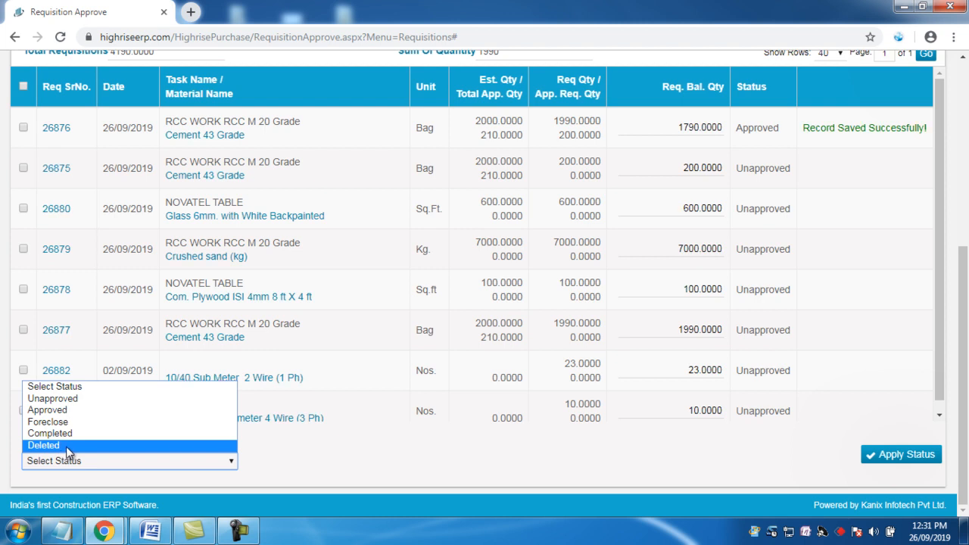
{"action": "left_click", "coordinate": [411, 457]}
Step: Search Requisition Browse for the requisitions of the NOVOTEL HOTEL project
{"action": "scroll", "coordinate": [262, 190], "scroll_direction": "up", "scroll_amount": 5}
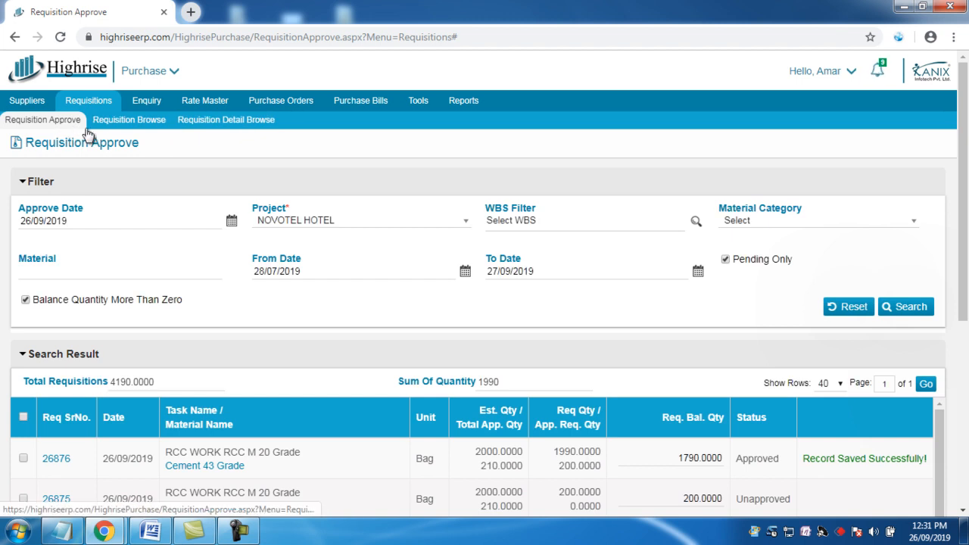
{"action": "left_click", "coordinate": [145, 129]}
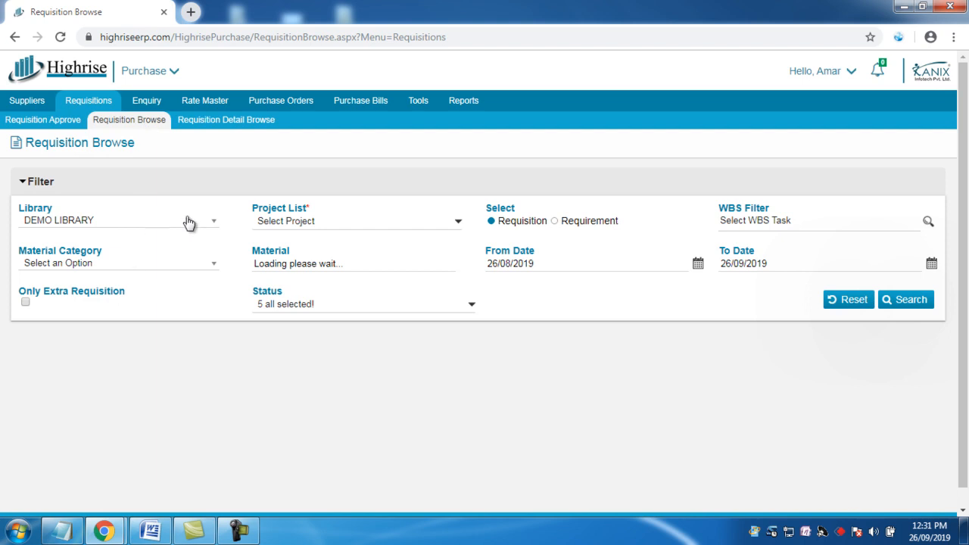
{"action": "left_click", "coordinate": [296, 221]}
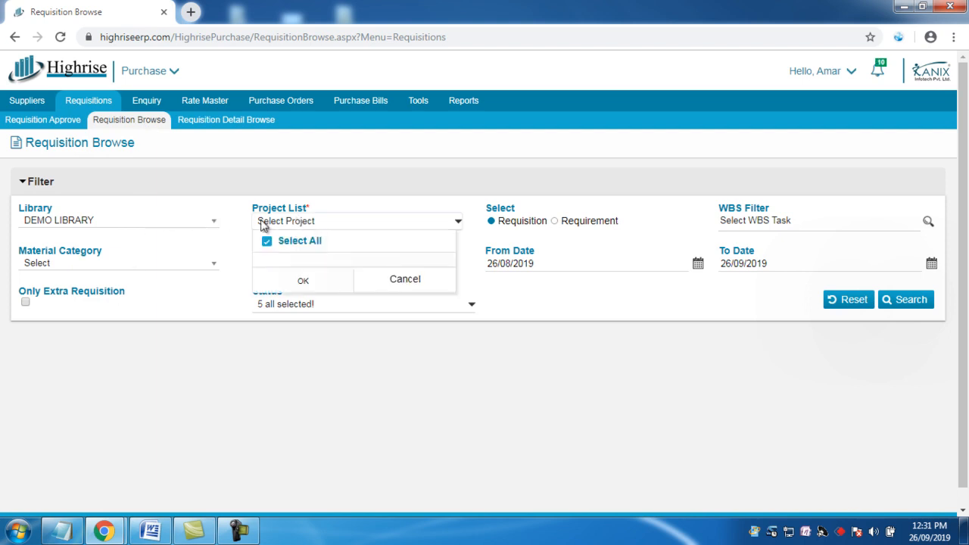
{"action": "left_click", "coordinate": [314, 225]}
{"action": "left_click", "coordinate": [321, 224]}
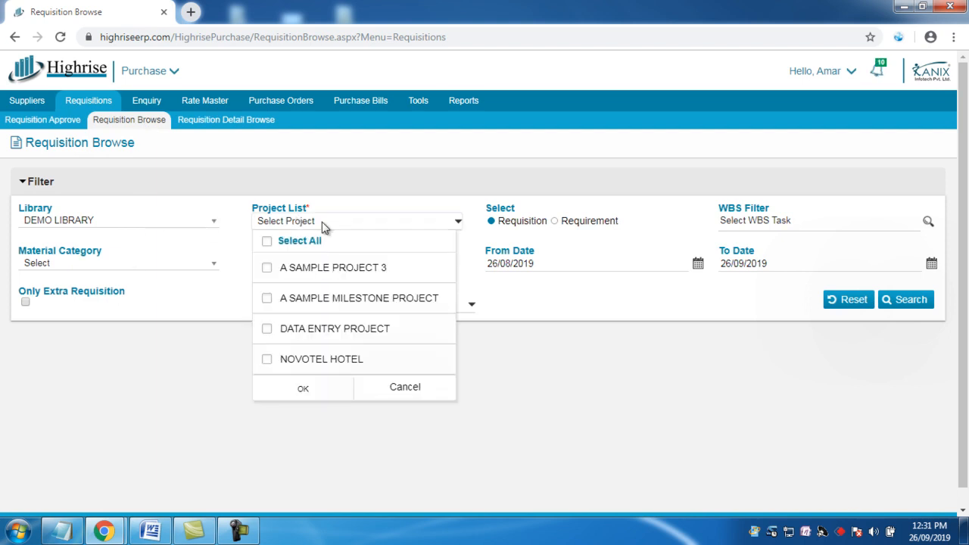
{"action": "scroll", "coordinate": [341, 250], "scroll_direction": "down", "scroll_amount": 1}
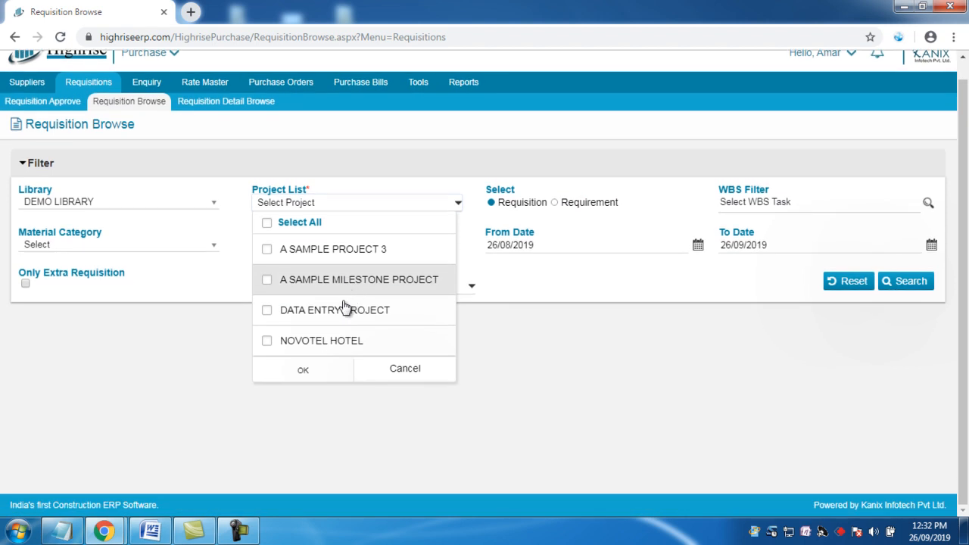
{"action": "left_click", "coordinate": [327, 341]}
{"action": "left_click", "coordinate": [306, 372]}
{"action": "left_click", "coordinate": [901, 281]}
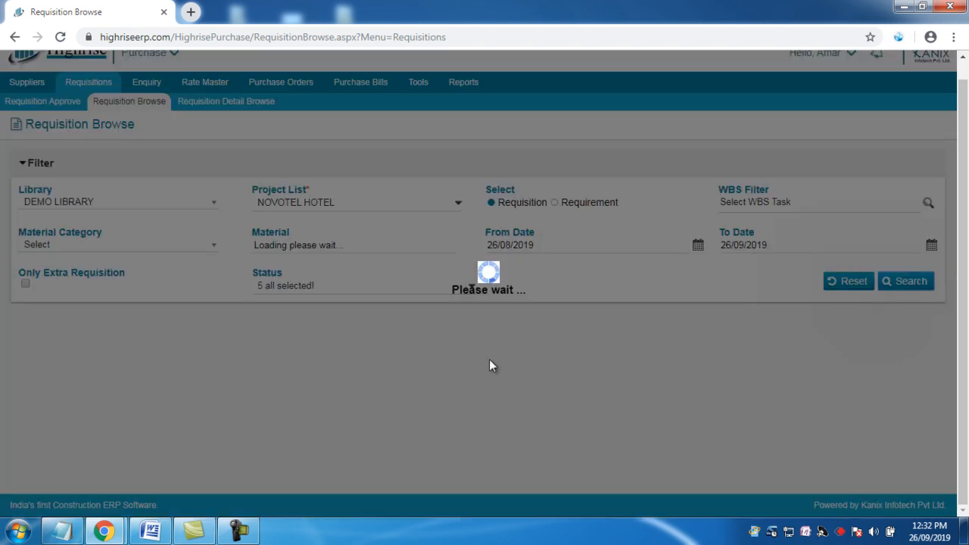
{"action": "scroll", "coordinate": [844, 386], "scroll_direction": "down", "scroll_amount": 2}
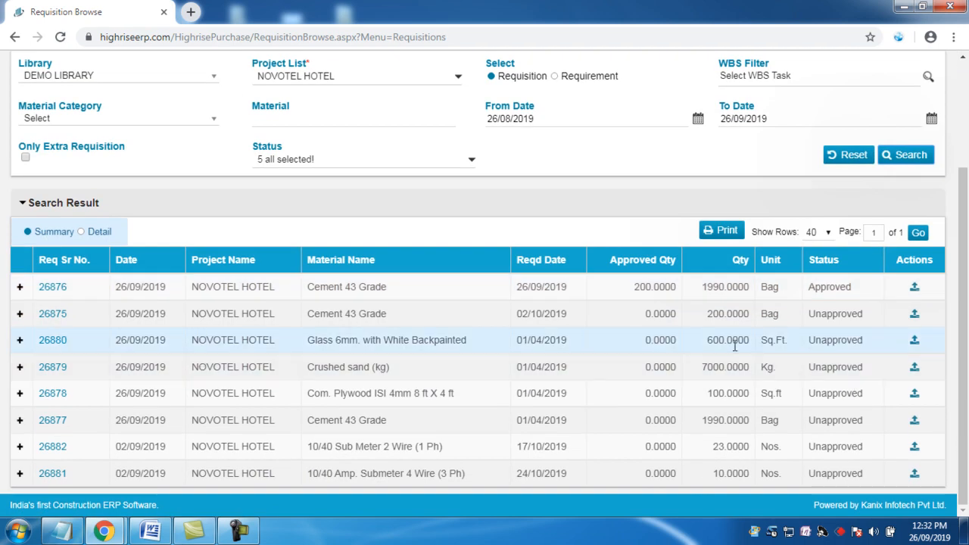
Step: Upload ABL Points_With_HR_Status.xls to the approved Cement 43 Grade requisition with the remark "file imp spec."
{"action": "left_click", "coordinate": [913, 289]}
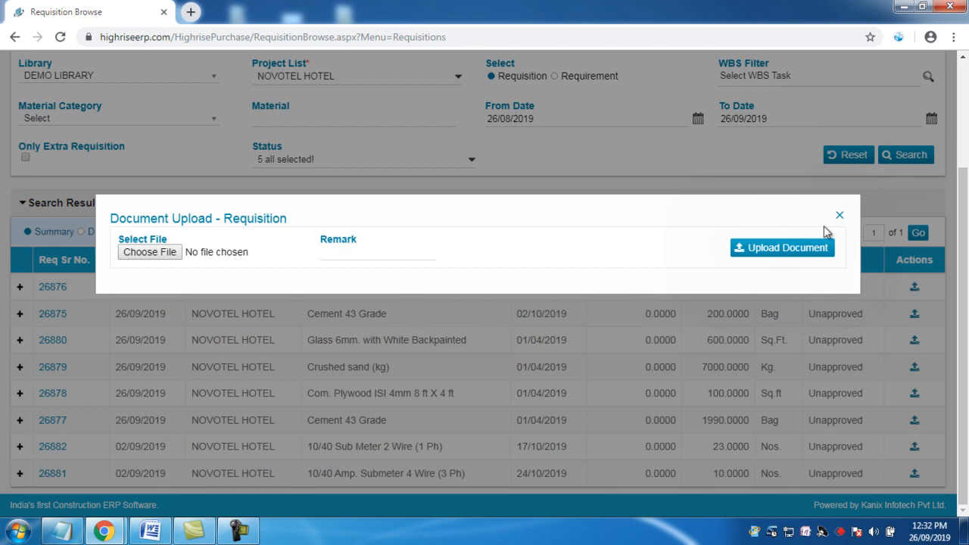
{"action": "left_click", "coordinate": [241, 249]}
{"action": "left_click", "coordinate": [182, 176]}
{"action": "left_click", "coordinate": [185, 189]}
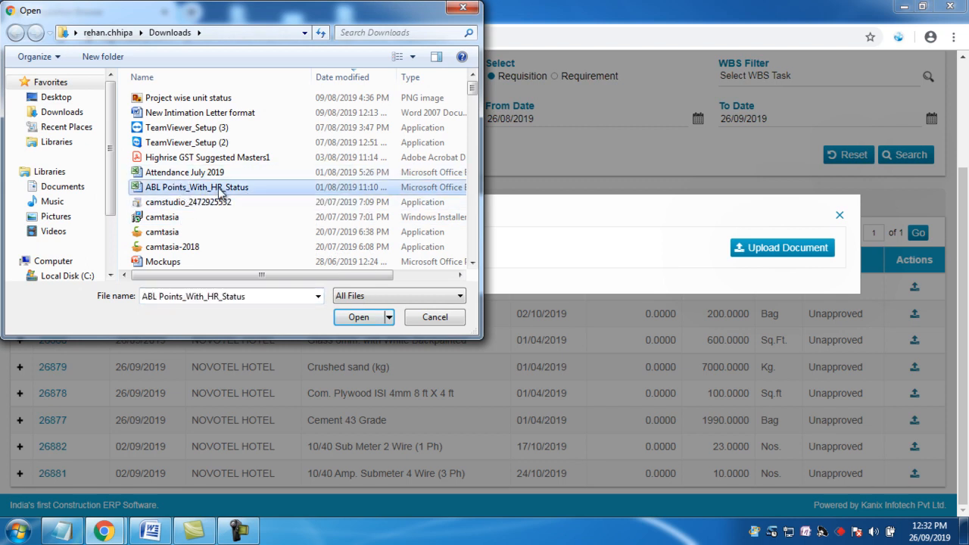
{"action": "left_click", "coordinate": [364, 318]}
{"action": "left_click", "coordinate": [357, 253]}
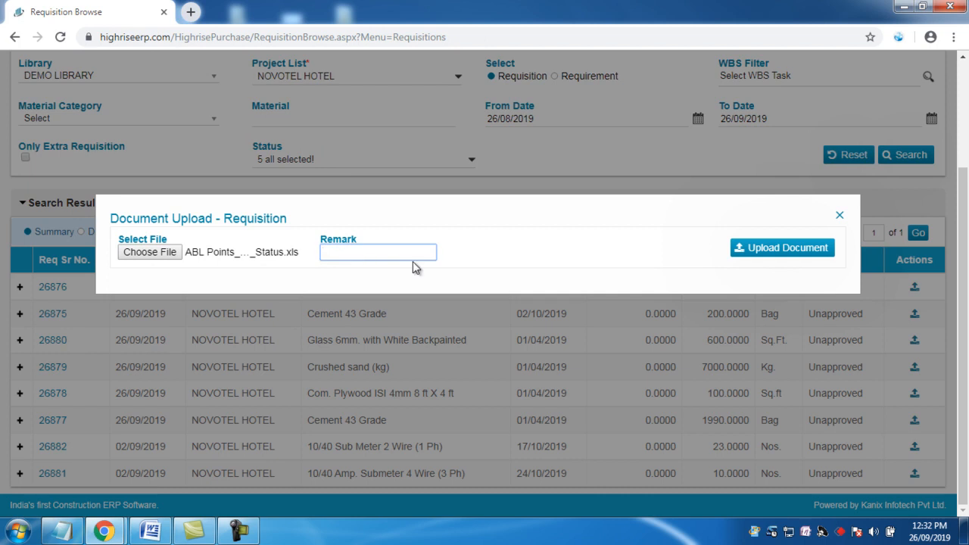
{"action": "type", "text": "file imp spec."}
{"action": "left_click", "coordinate": [787, 253]}
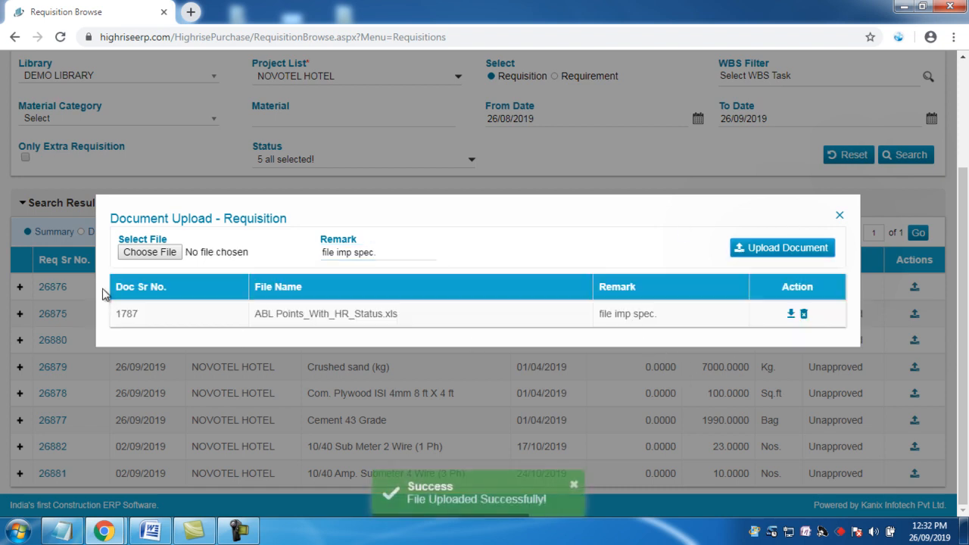
Step: Review the uploaded document's entry and its available actions, and close the document upload dialog
{"action": "left_click_drag", "start_coordinate": [115, 312], "coordinate": [685, 312]}
{"action": "left_click", "coordinate": [686, 317]}
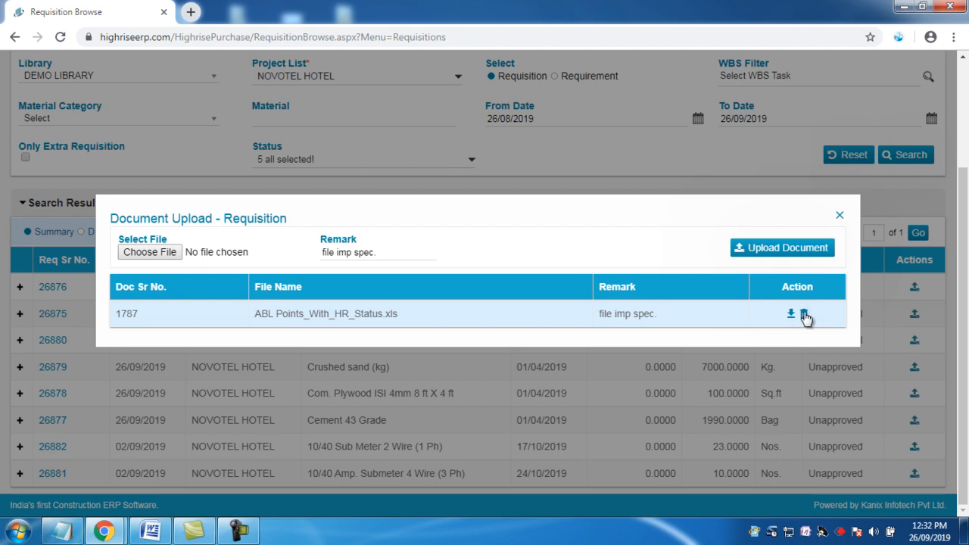
{"action": "left_click", "coordinate": [840, 216]}
Step: Open the Requisition Detail Browse page
{"action": "scroll", "coordinate": [361, 326], "scroll_direction": "up", "scroll_amount": 2}
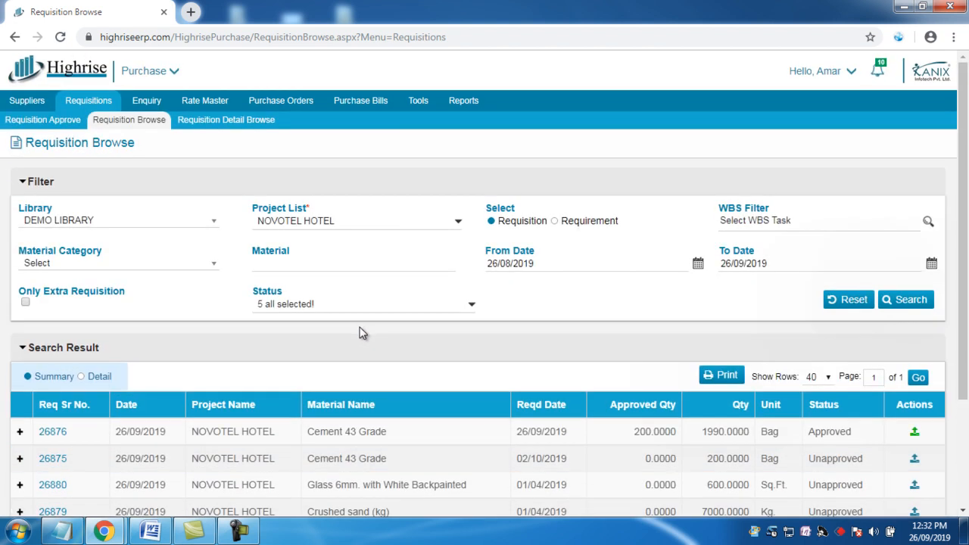
{"action": "left_click", "coordinate": [208, 125]}
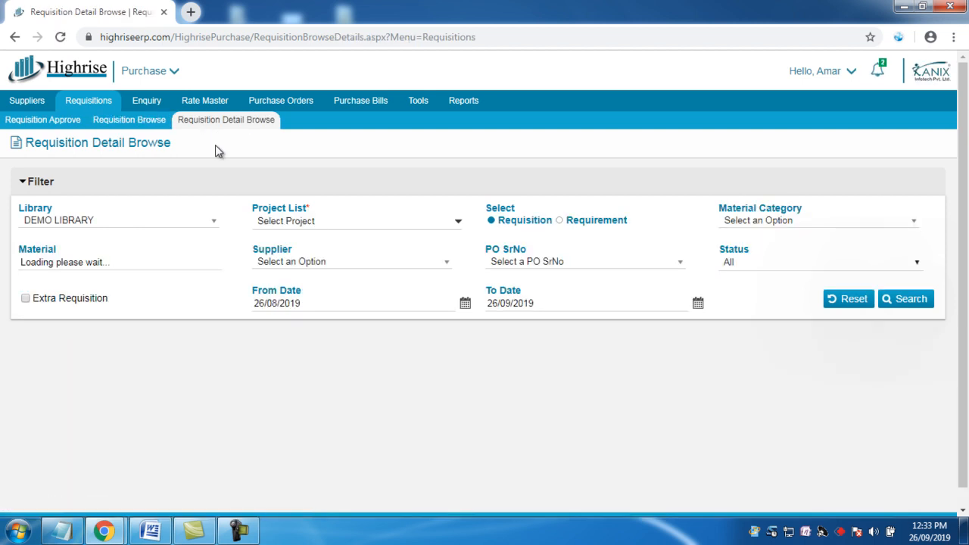